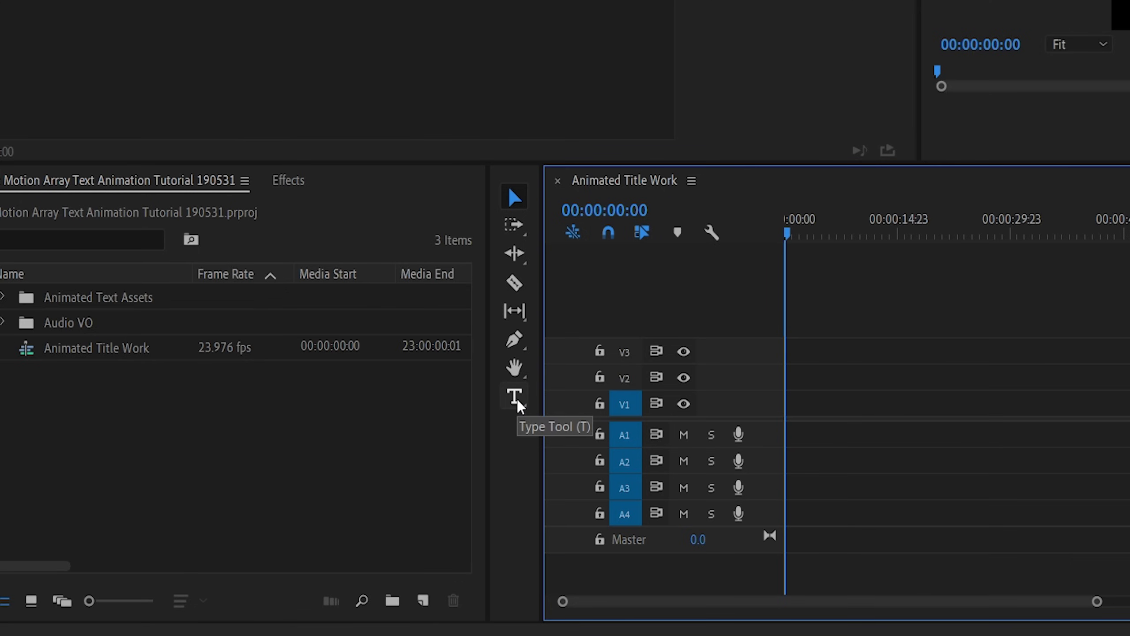
Step: Create a default text layer on V1 with Ctrl+T and type 'MOTION ARRAY' into it
left_click(517, 403)
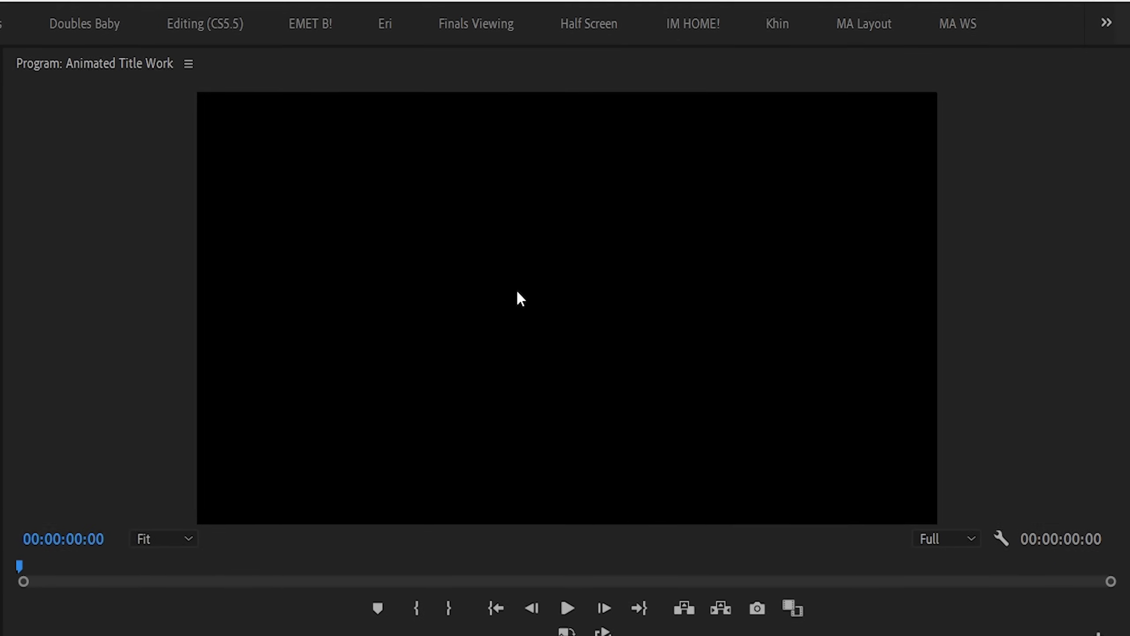
left_click(518, 294)
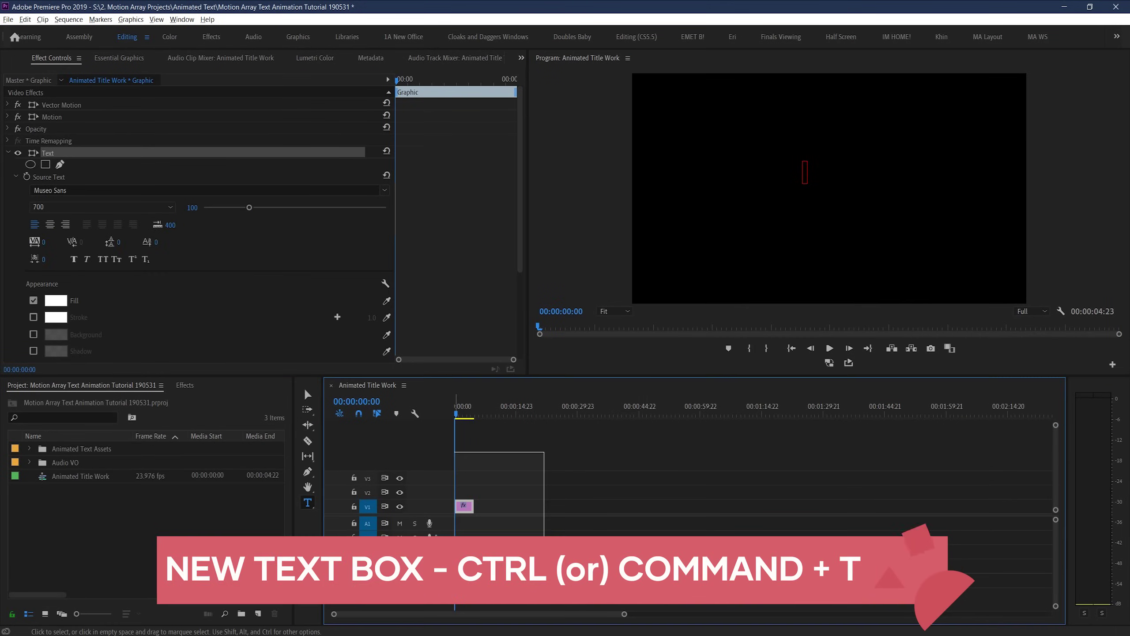
key("ctrl+z")
key("ctrl+t")
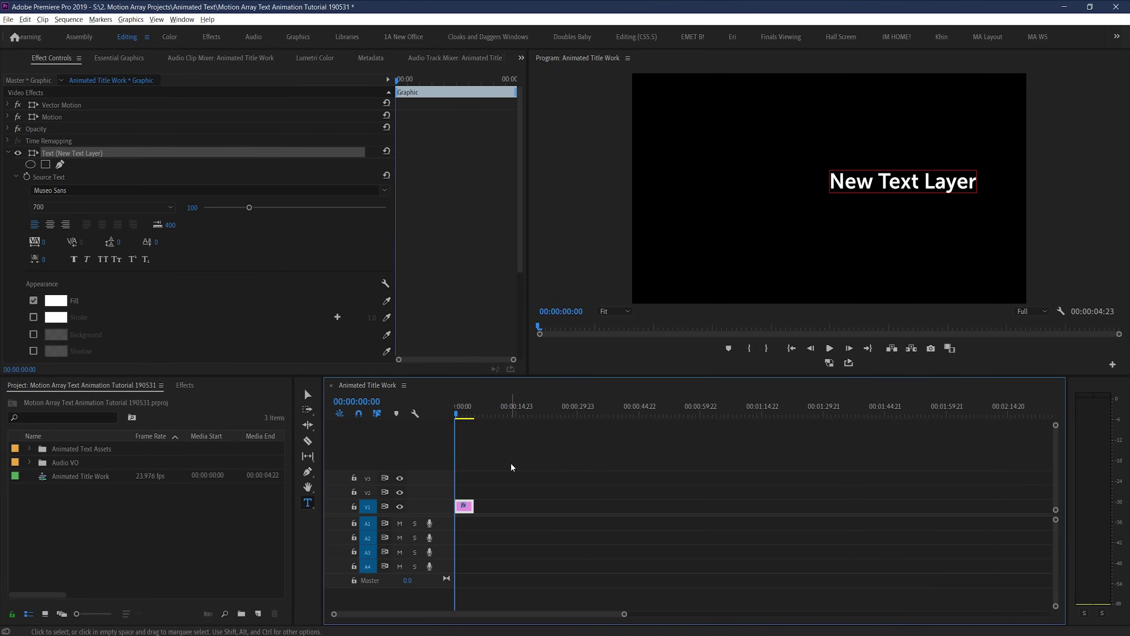
key("equal")
key("equal")
key("equal")
key("equal")
key("minus")
key("minus")
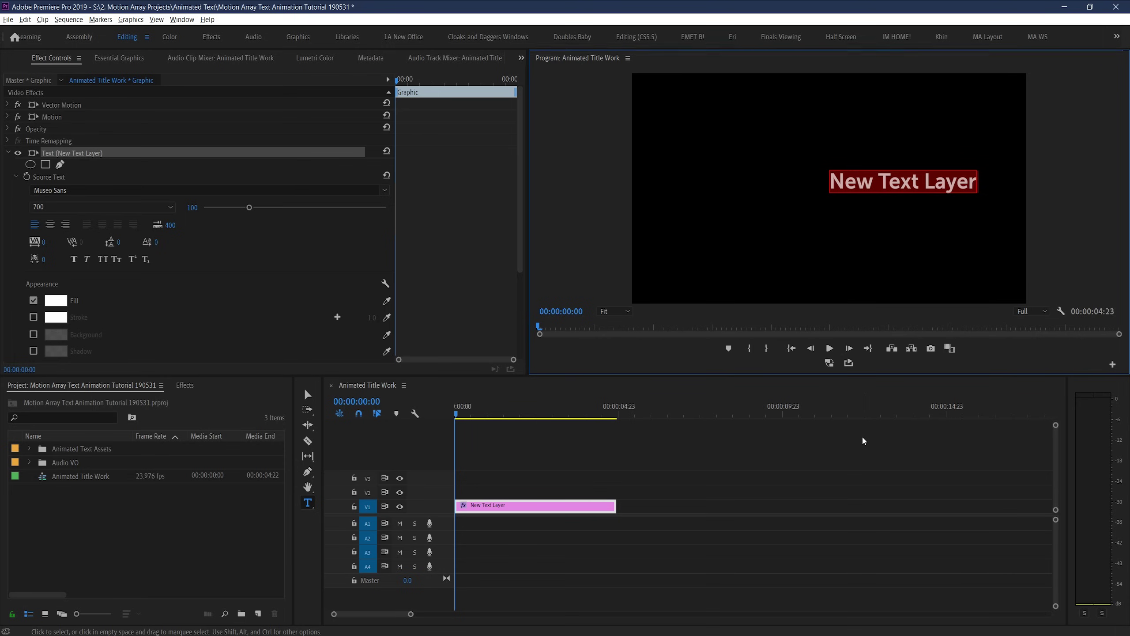
type("MOTION ARRAY")
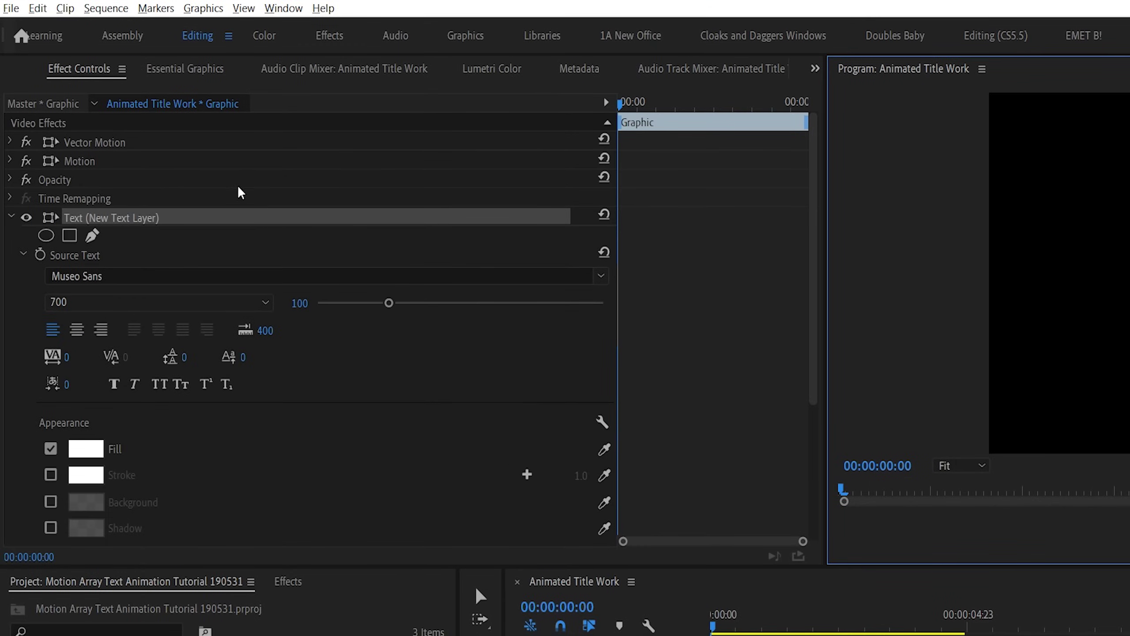
left_click(185, 68)
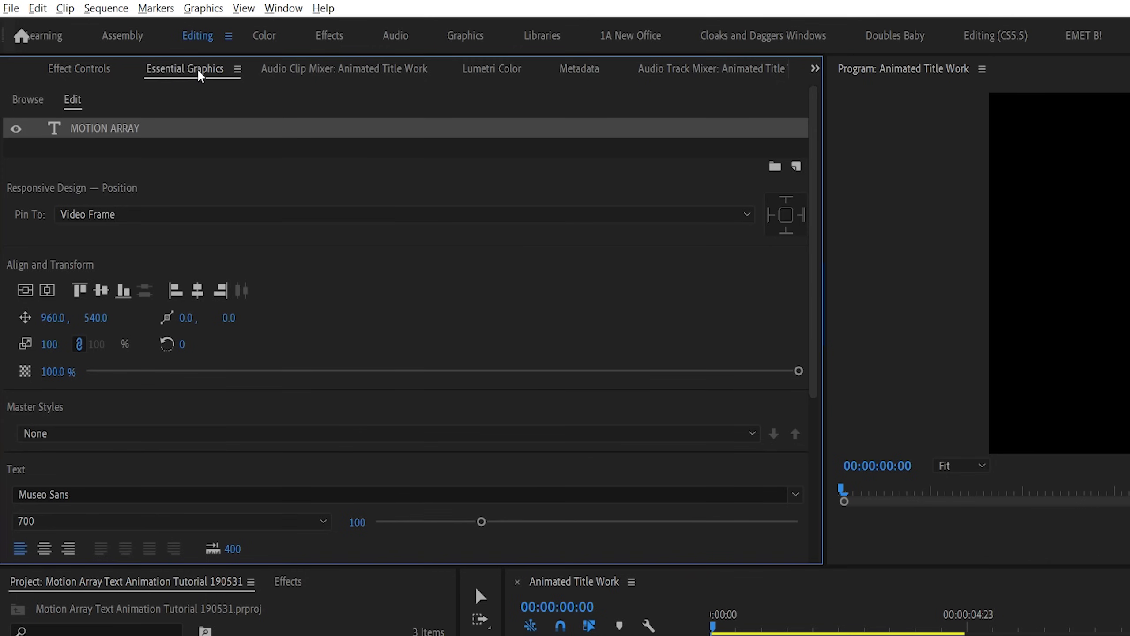
left_click(68, 70)
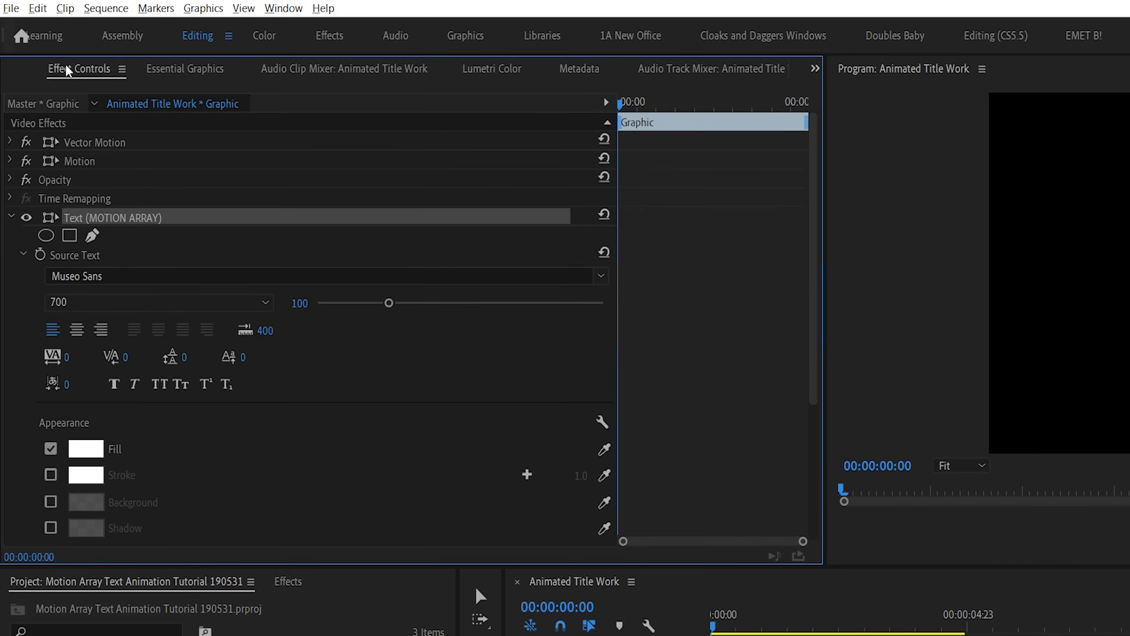
left_click(199, 70)
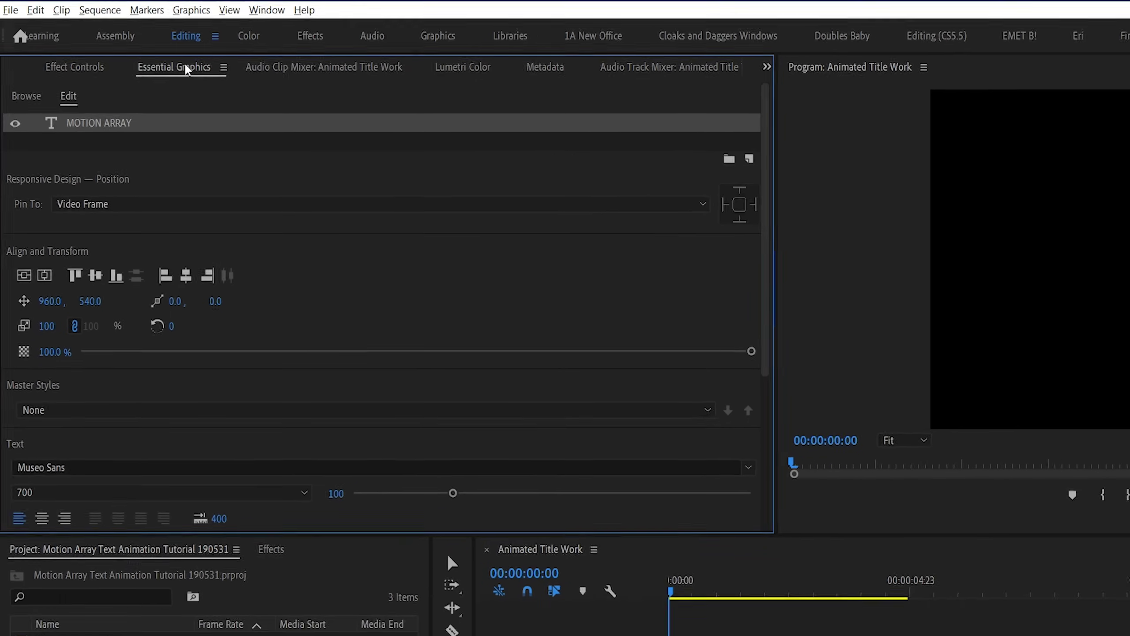
double_click(875, 182)
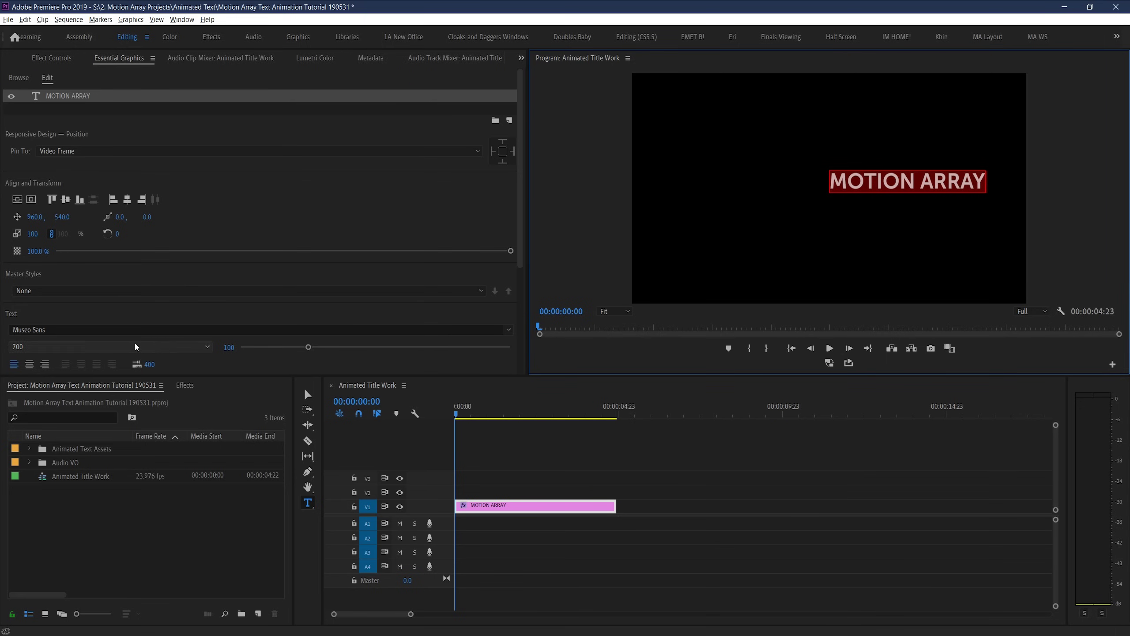
left_click(71, 329)
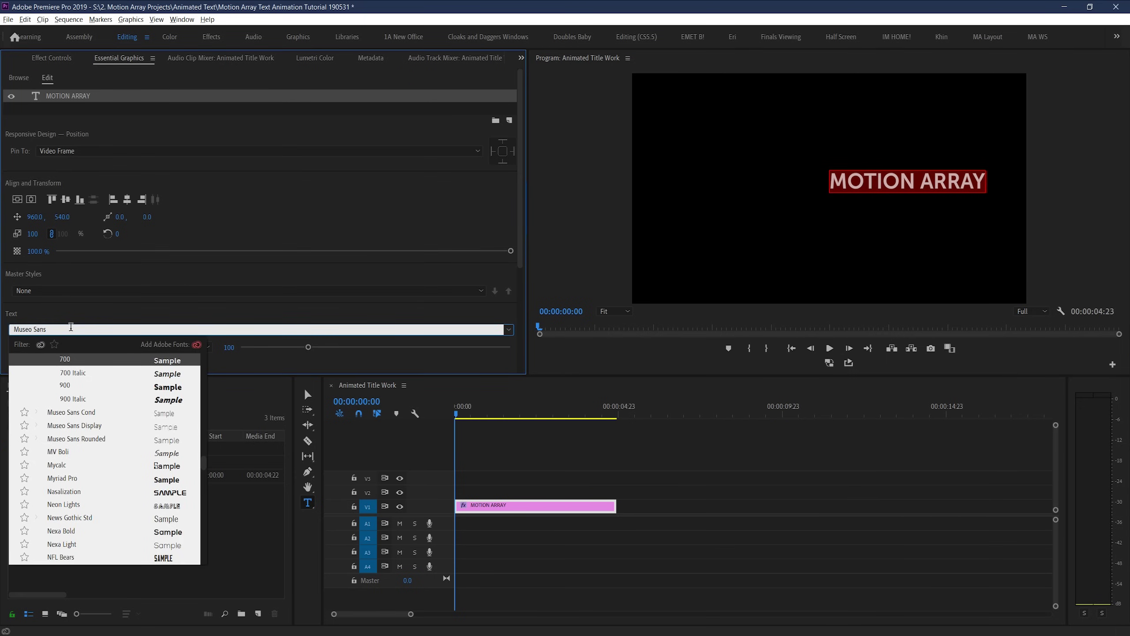
left_click(76, 319)
left_click(43, 350)
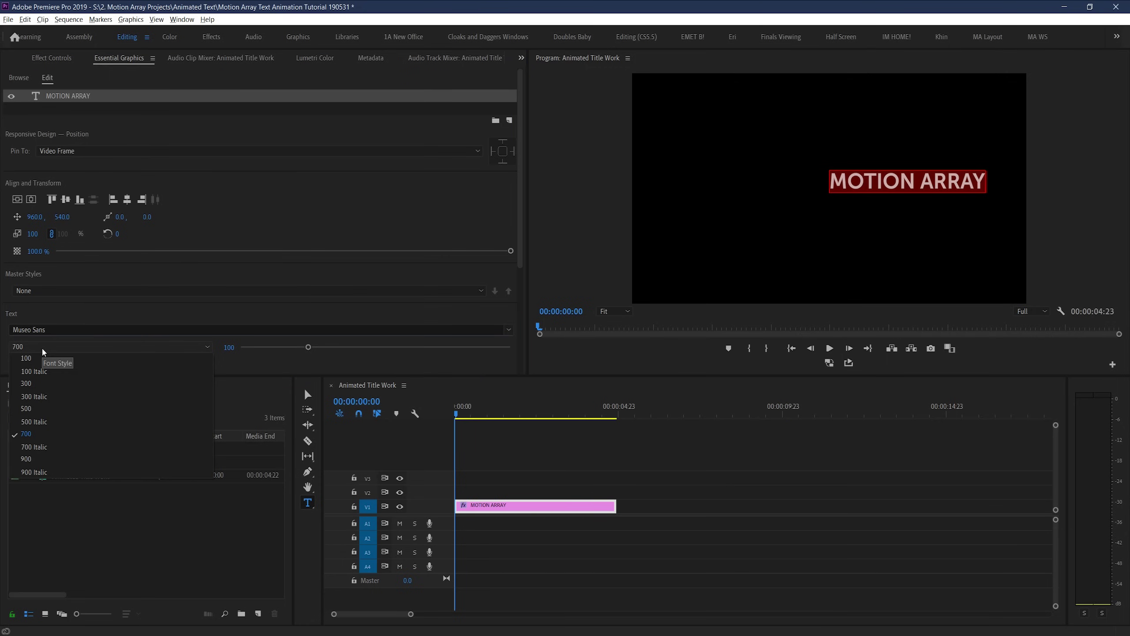
left_click(40, 439)
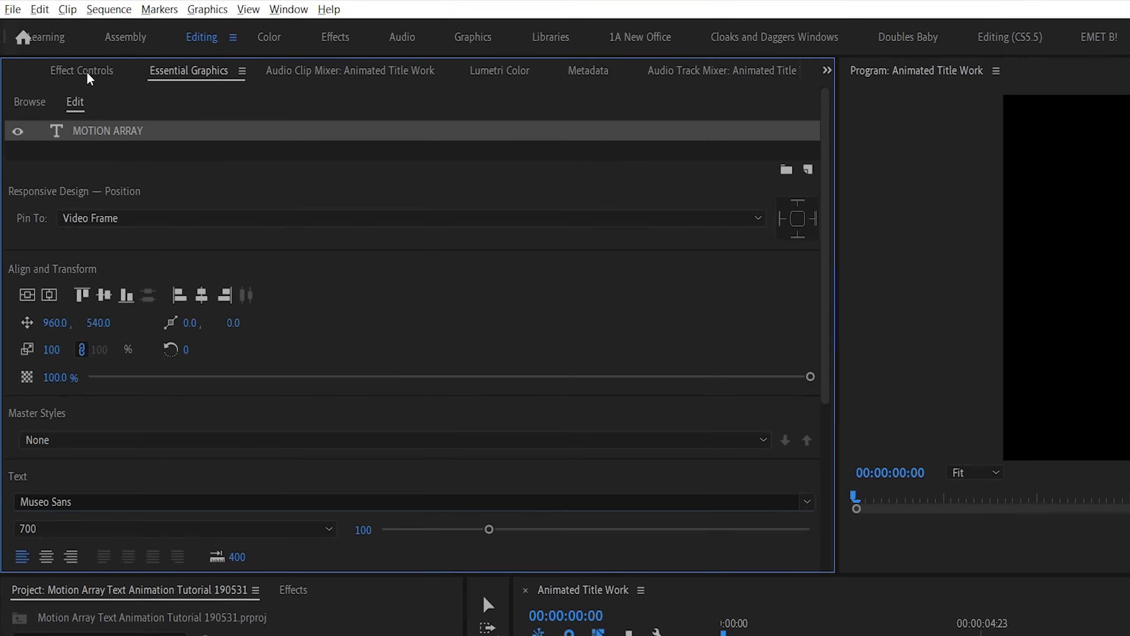
Step: Check the clip's Motion Position and Scale, then expand the MOTION ARRAY text layer's properties
left_click(85, 71)
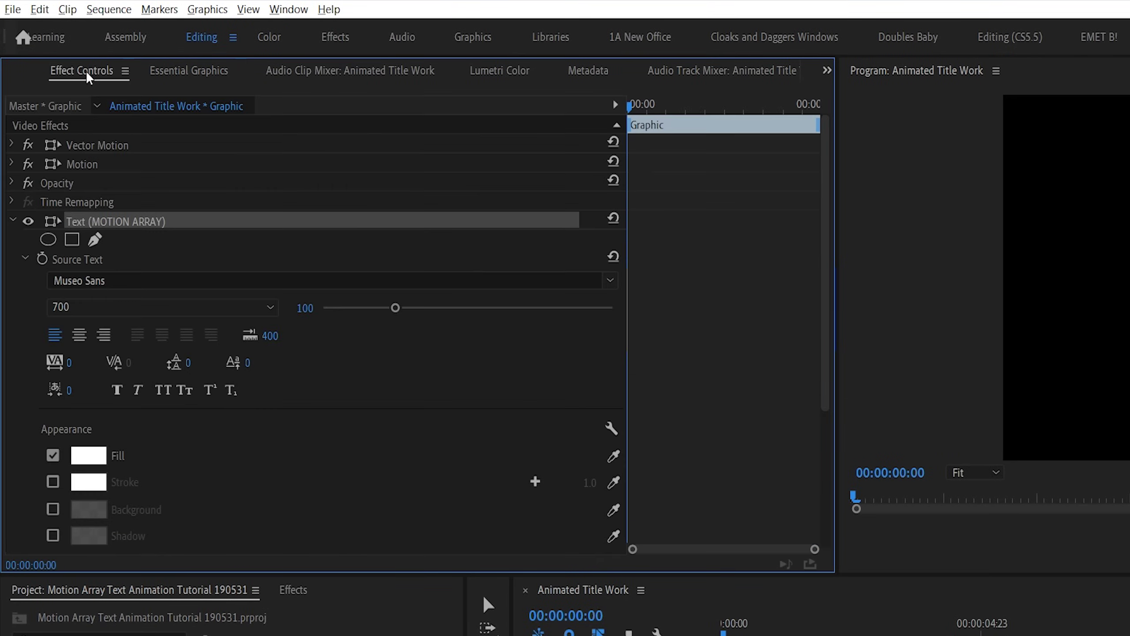
left_click(12, 219)
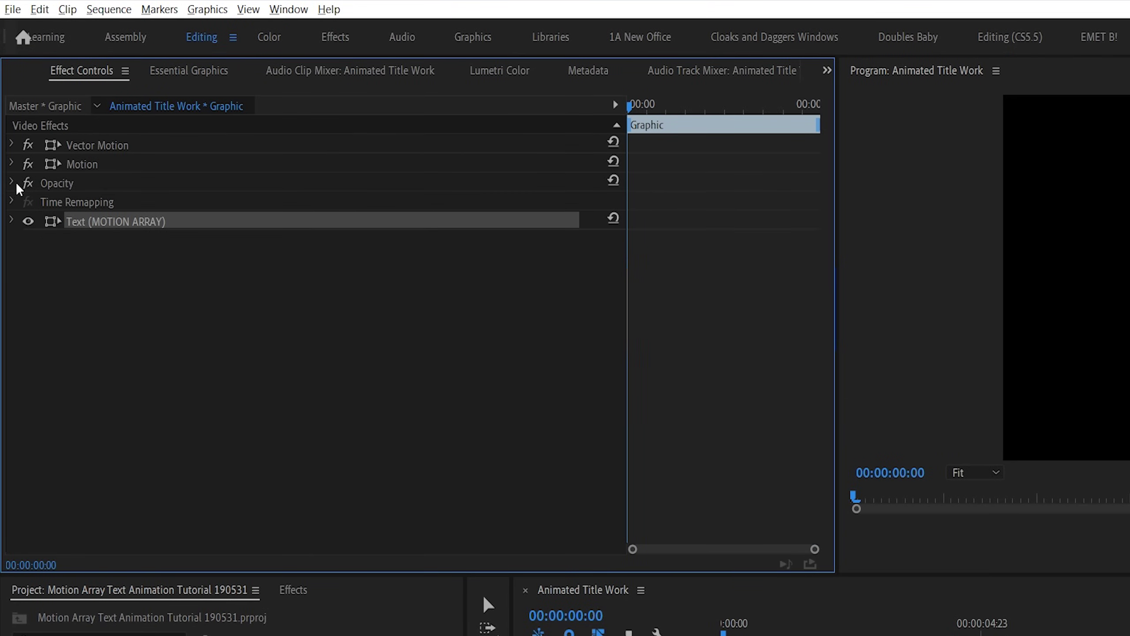
left_click(12, 163)
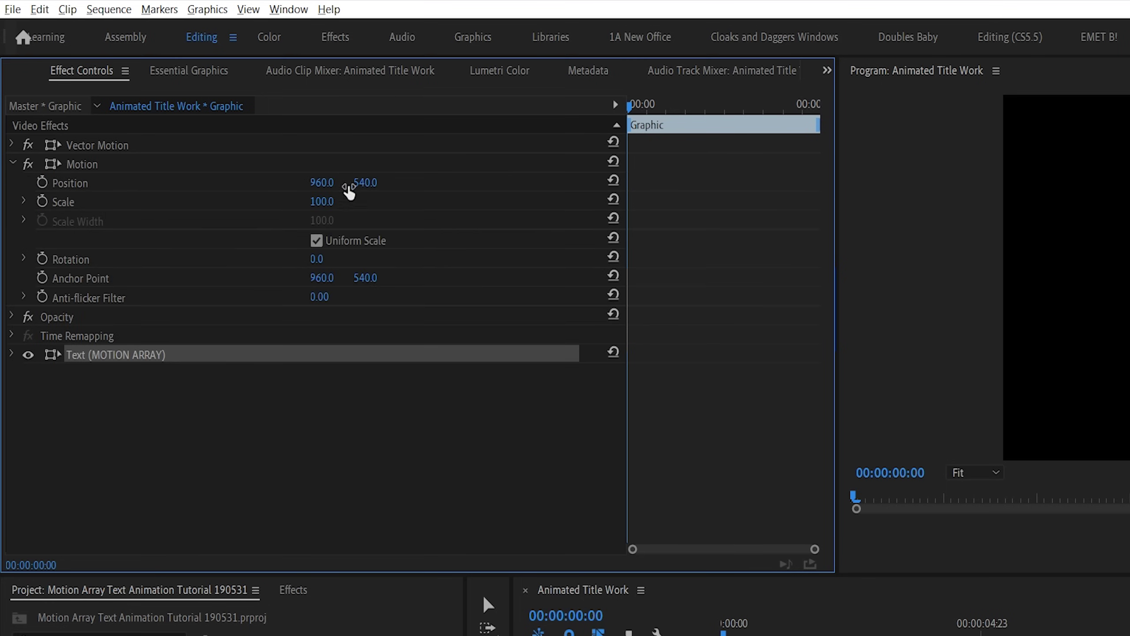
left_click(174, 184)
left_click(81, 201)
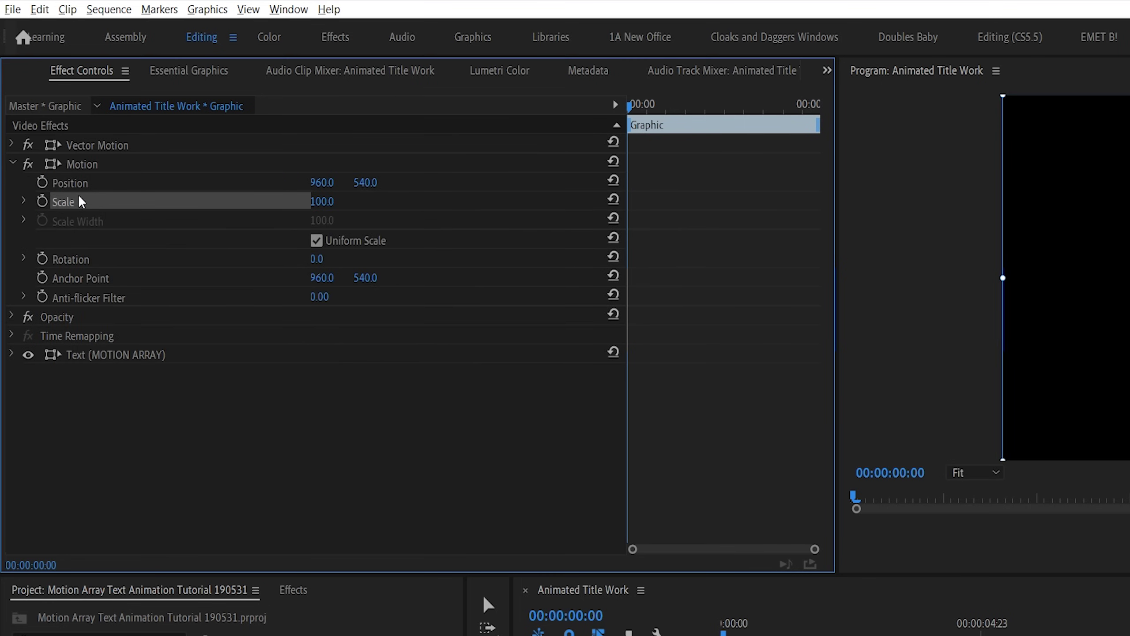
left_click(127, 358)
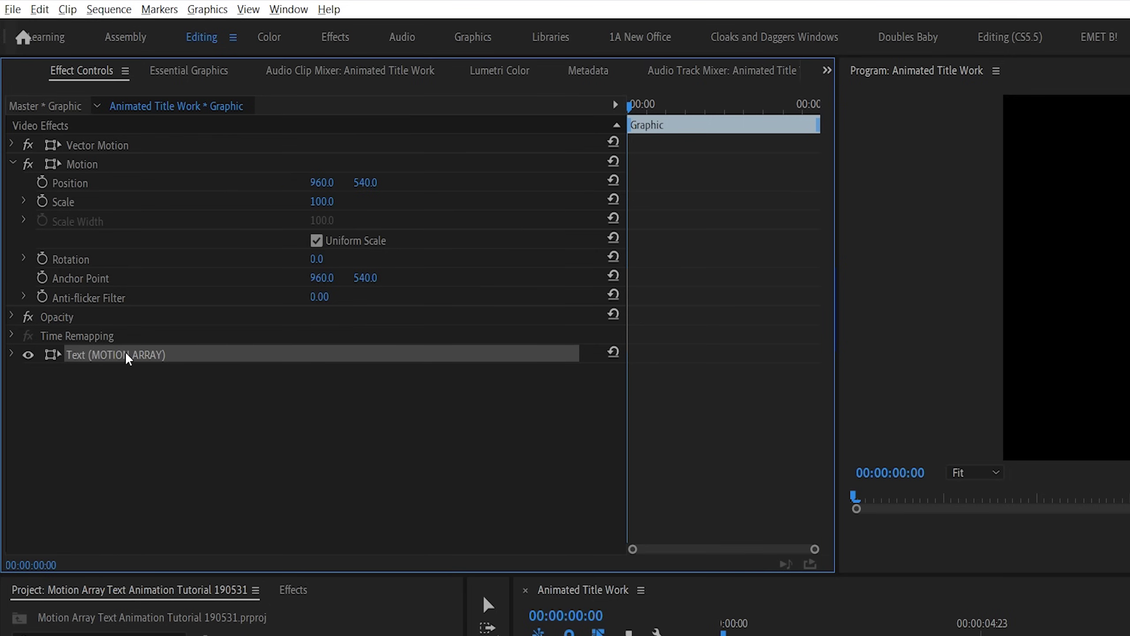
left_click(11, 354)
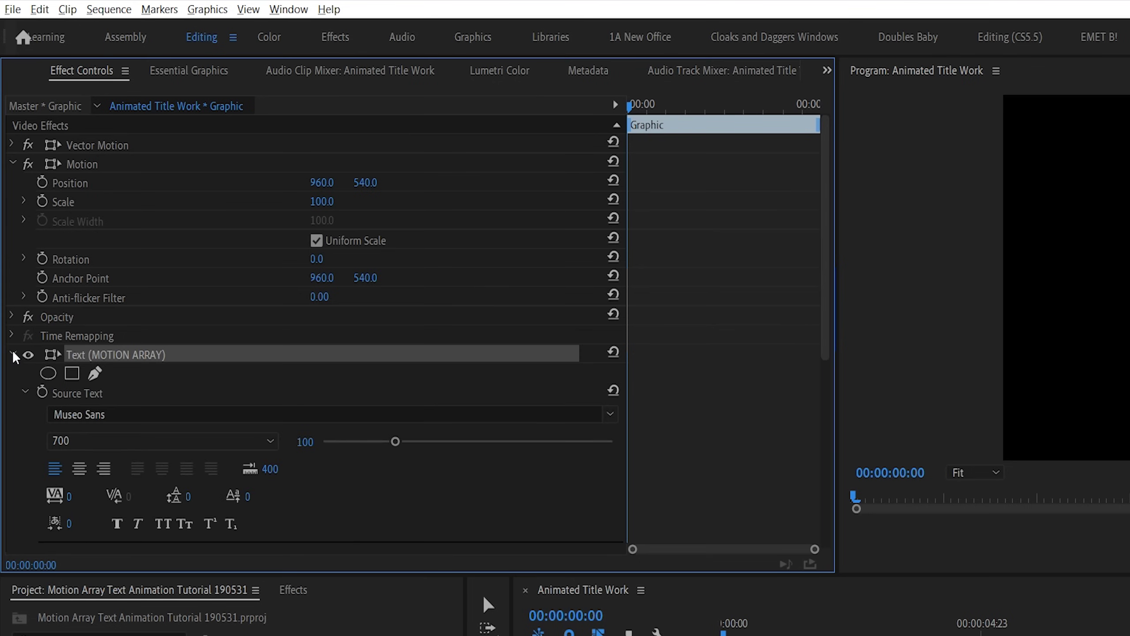
left_click_drag(823, 186, 812, 409)
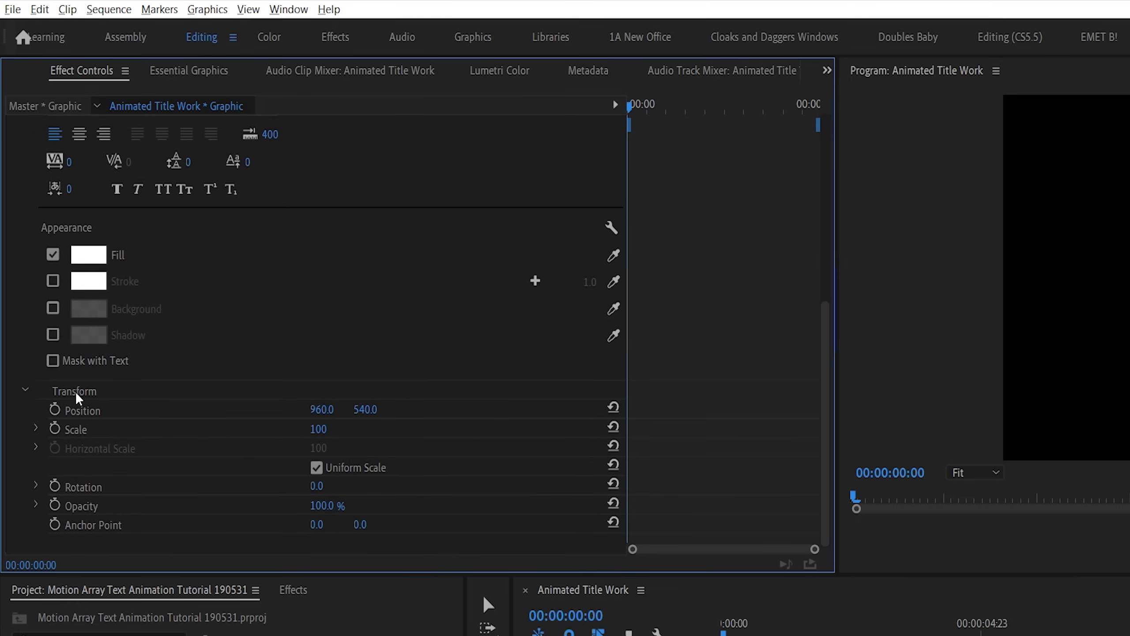
Step: Scrub the title's Position X leftward and set its vertical position to 850
left_click_drag(321, 409, 312, 410)
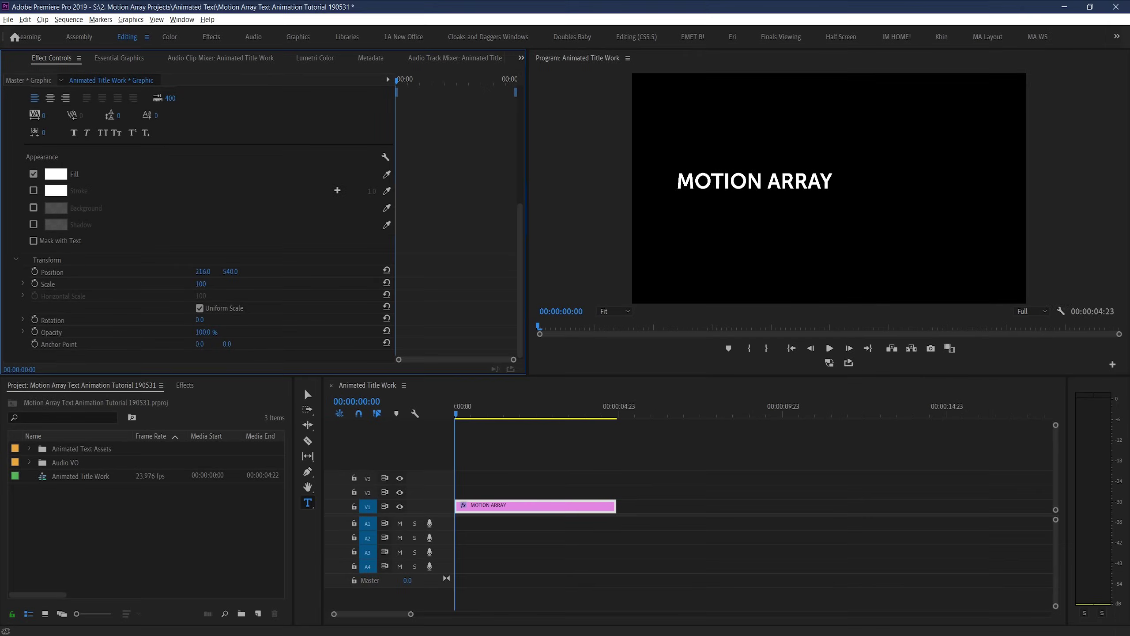
left_click_drag(203, 271, 170, 271)
left_click(230, 271)
type("850")
key("Return")
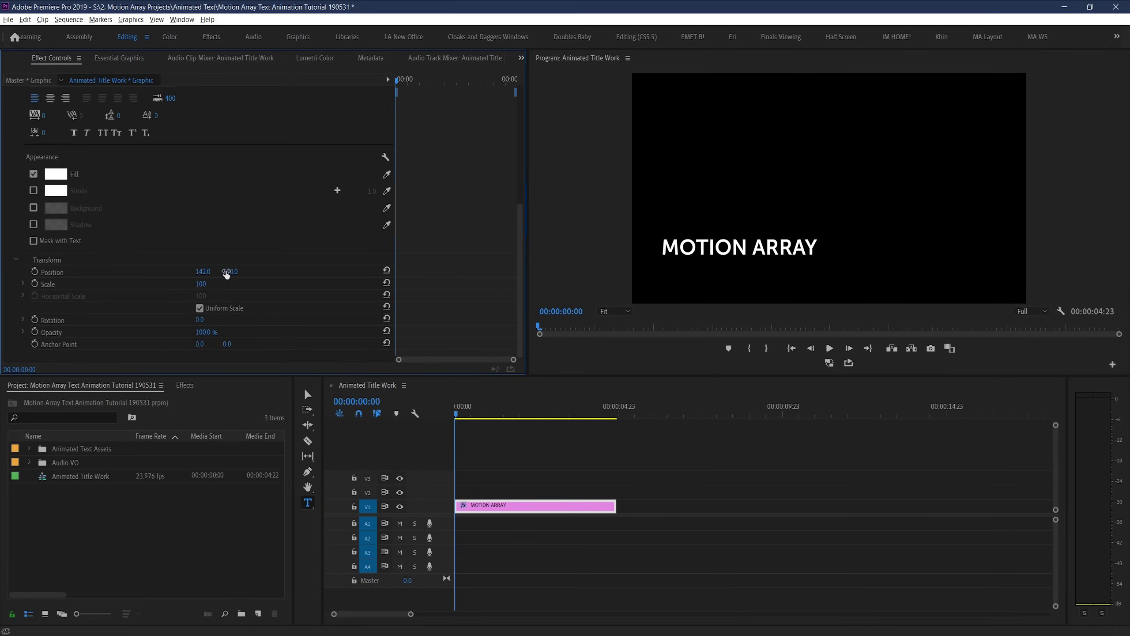
left_click_drag(203, 271, 215, 271)
Step: With the Selection tool, drag the title to the lower left, ending at 149.2, 860.0
left_click(307, 394)
left_click(744, 244)
mouse_move(744, 244)
left_mouse_down()
mouse_move(720, 250)
mouse_move(737, 245)
left_mouse_up()
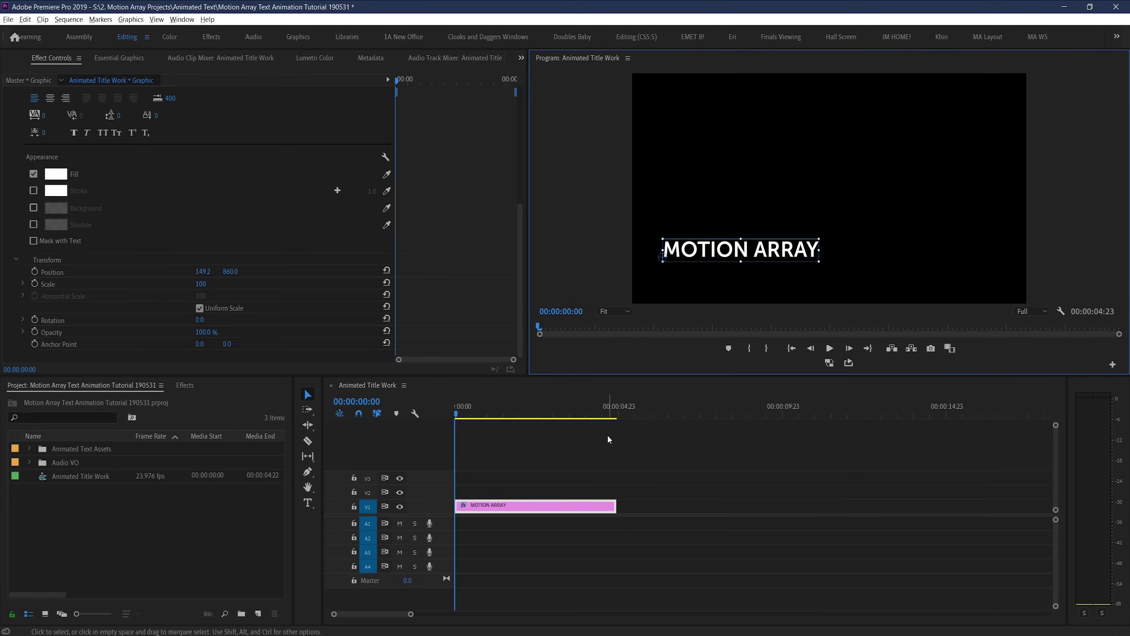
left_click_drag(519, 293, 526, 224)
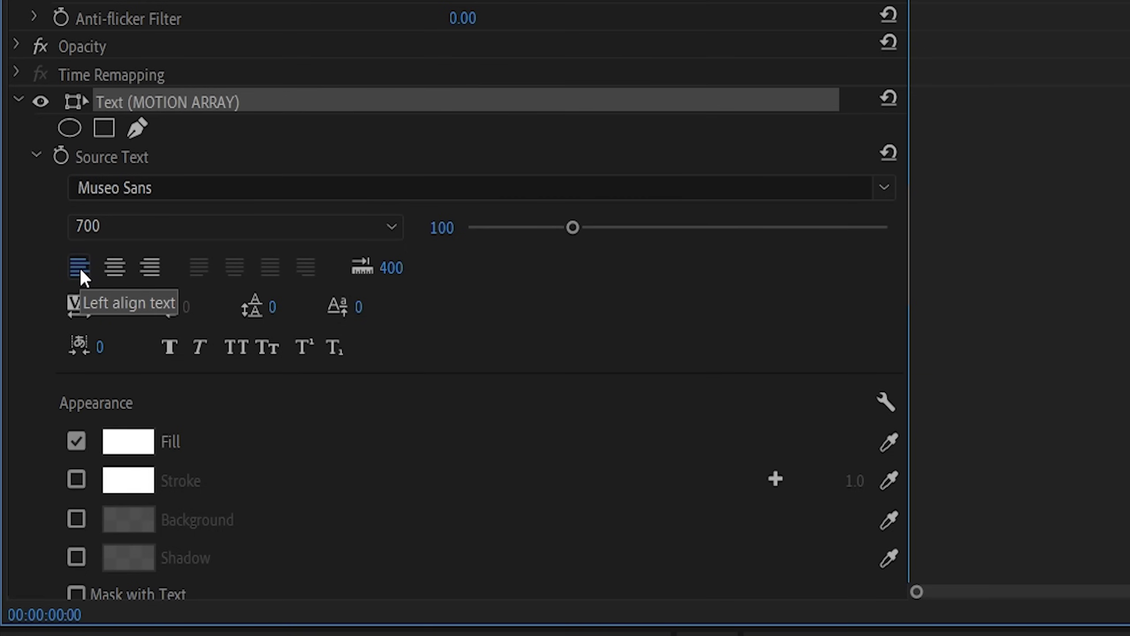
scroll(522, 267, "down", 5)
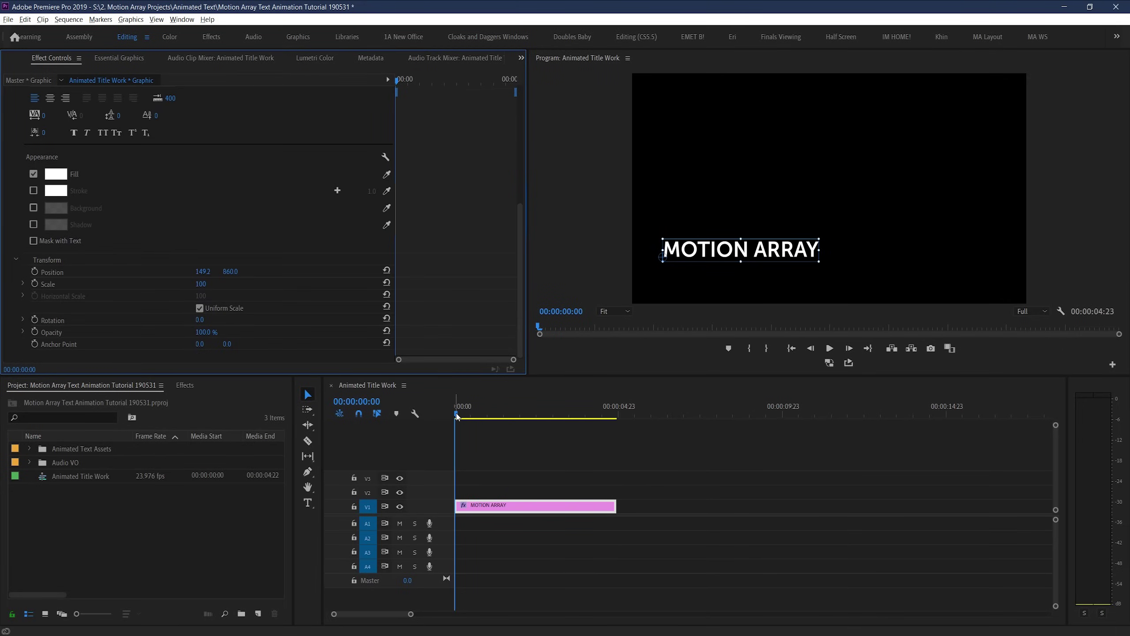
left_click_drag(457, 415, 466, 416)
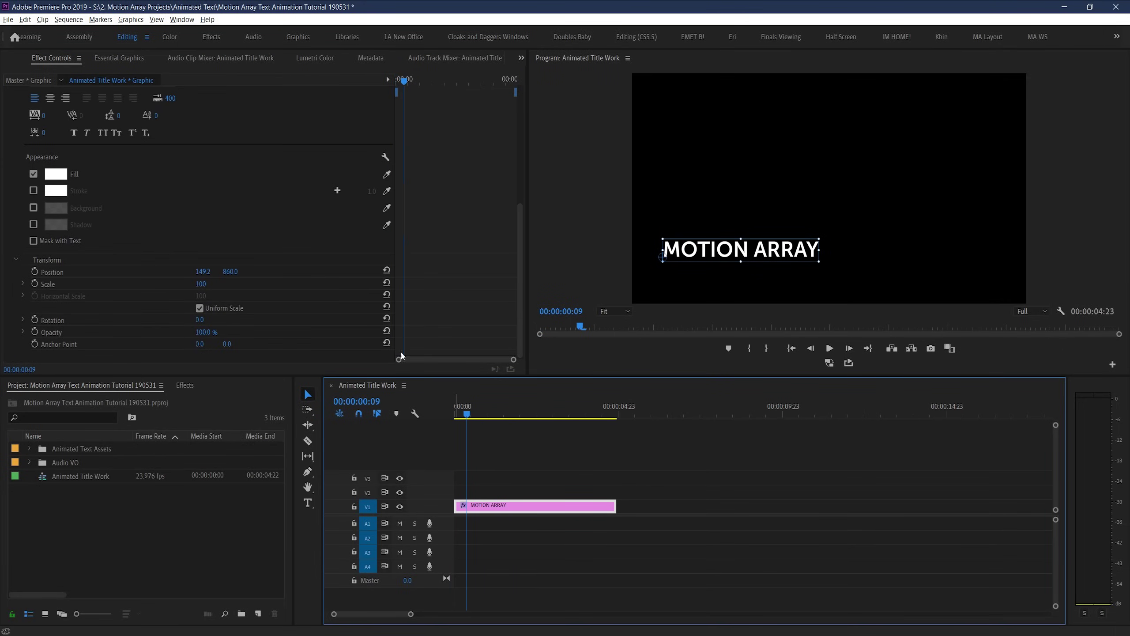
left_click(35, 272)
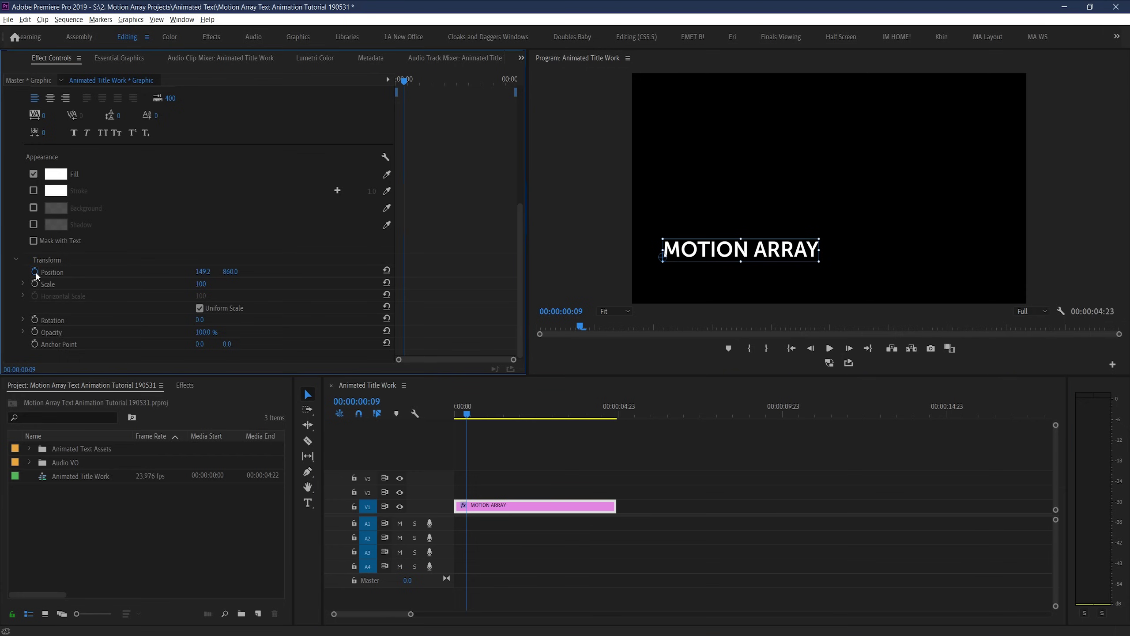
left_click(36, 272)
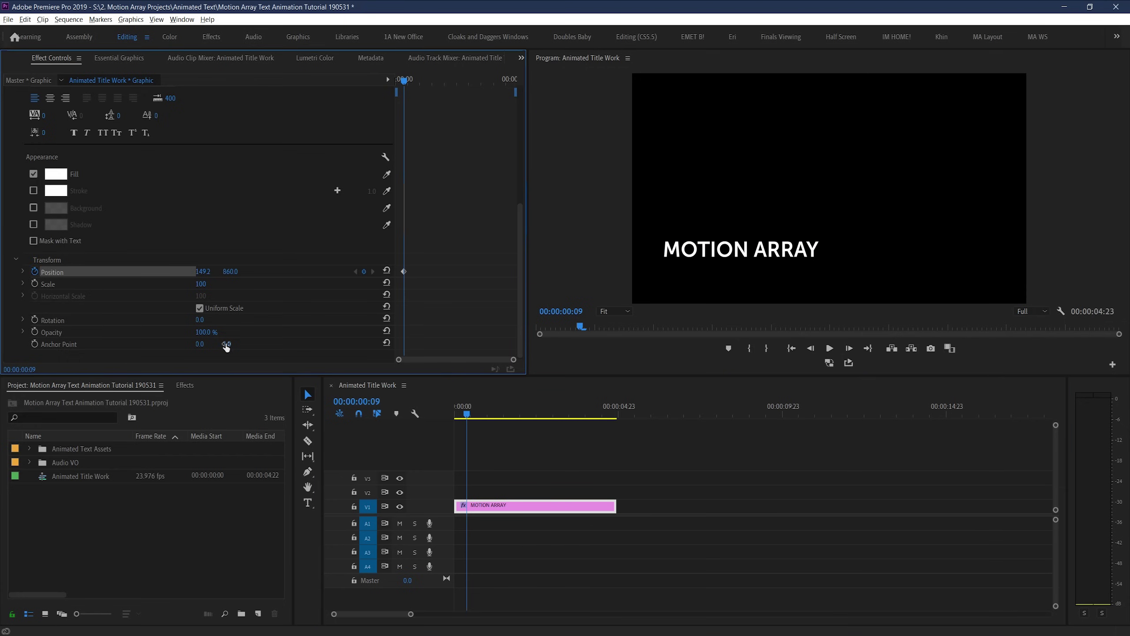
left_click_drag(468, 416, 457, 416)
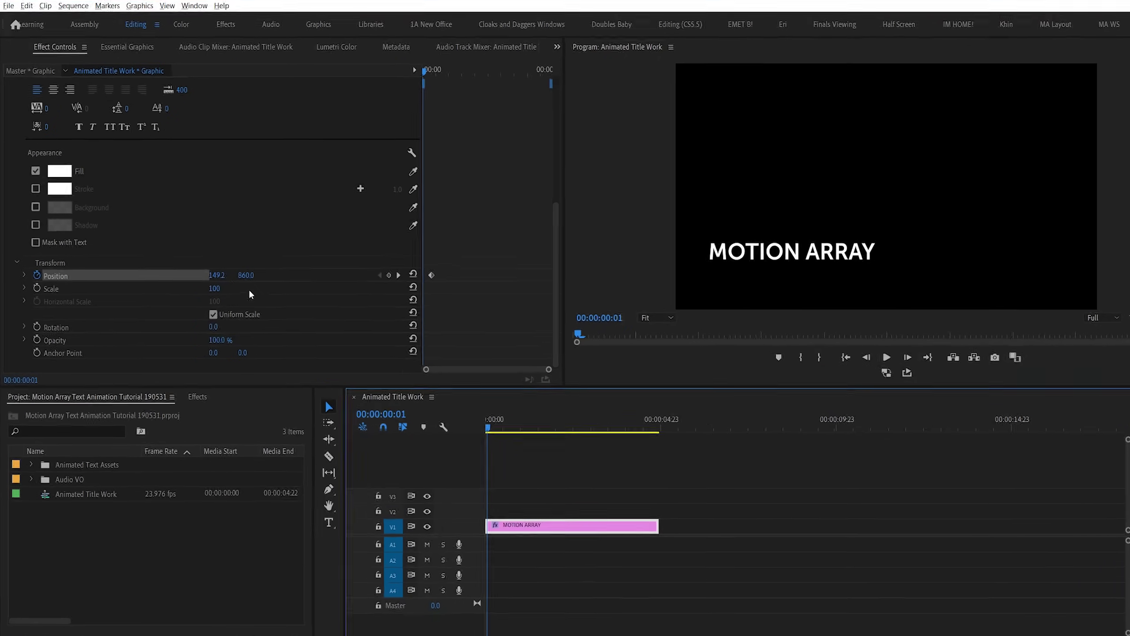
left_click_drag(293, 295, 191, 295)
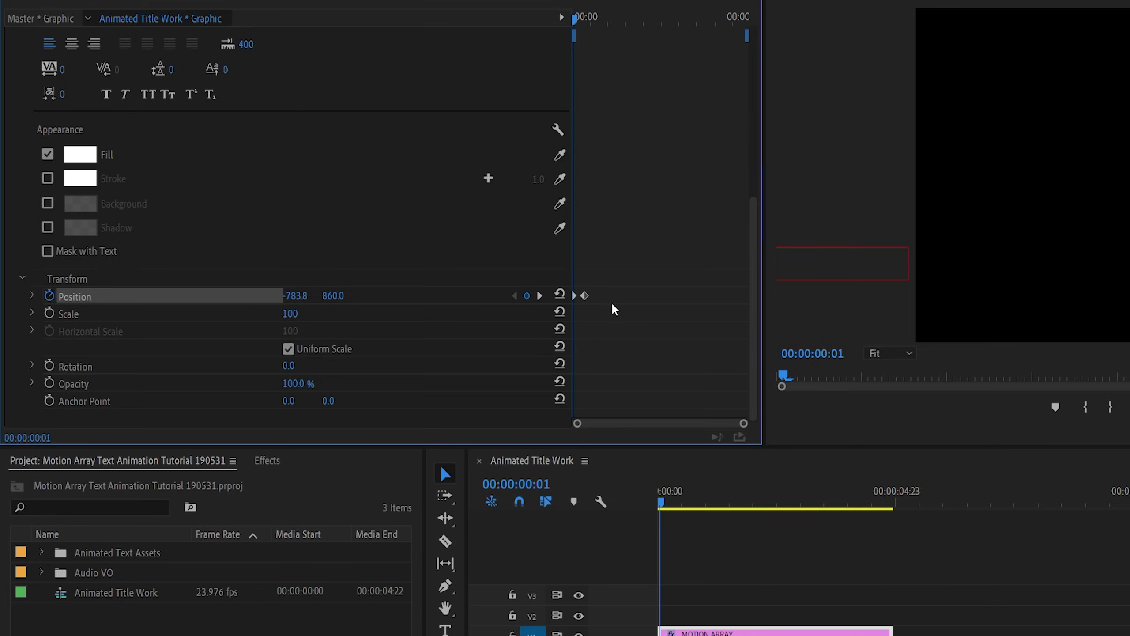
scroll(613, 310, "up", 2)
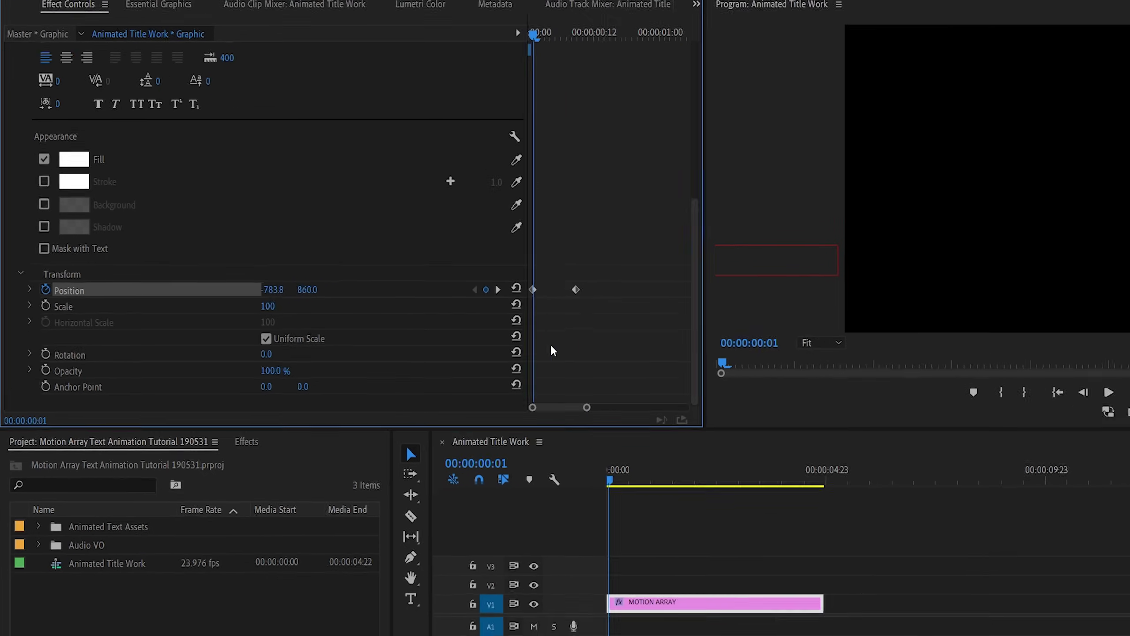
left_click(702, 551)
key("space")
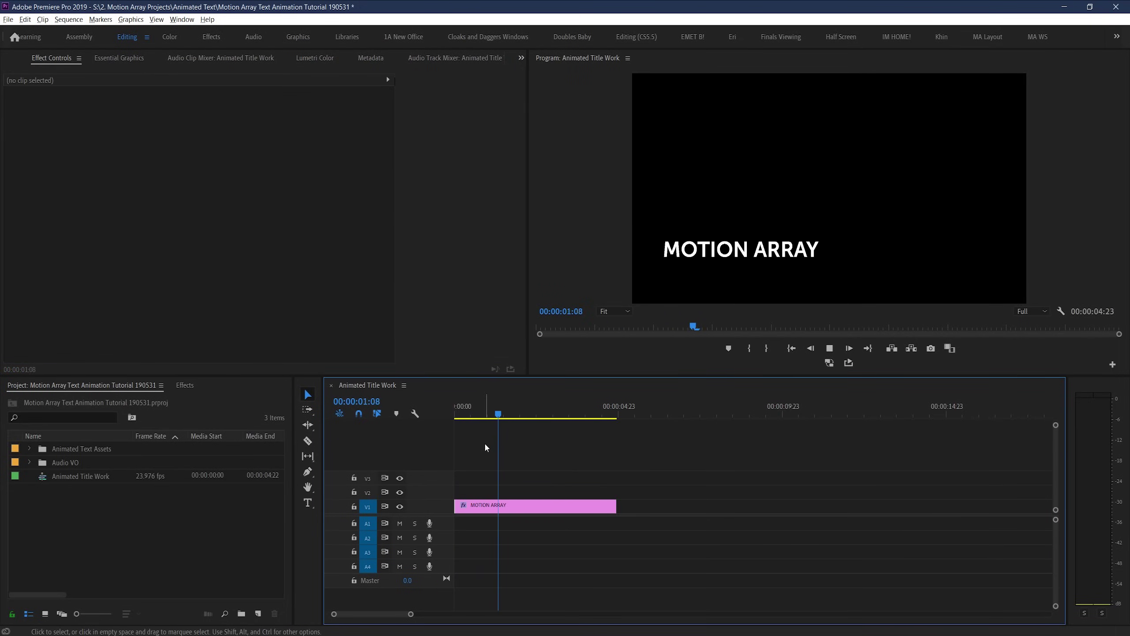
key("space")
key("space")
key("space")
left_click(485, 503)
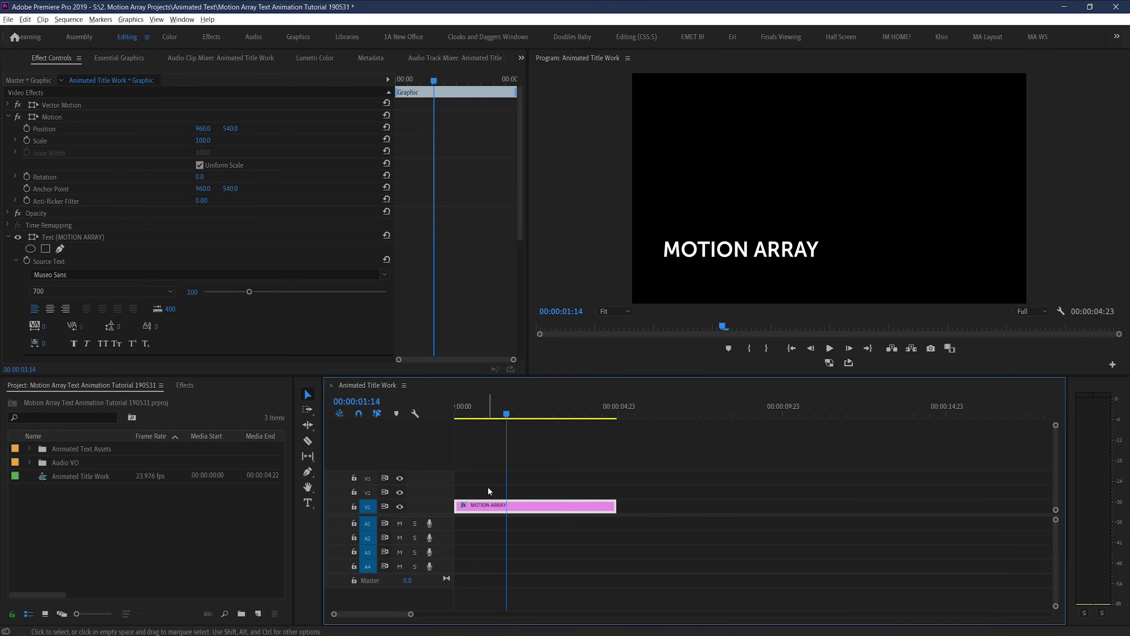
Step: Set the final Position keyframe's temporal interpolation to Ease In and preview the slide-in
left_click(521, 161)
left_click_drag(521, 159, 507, 275)
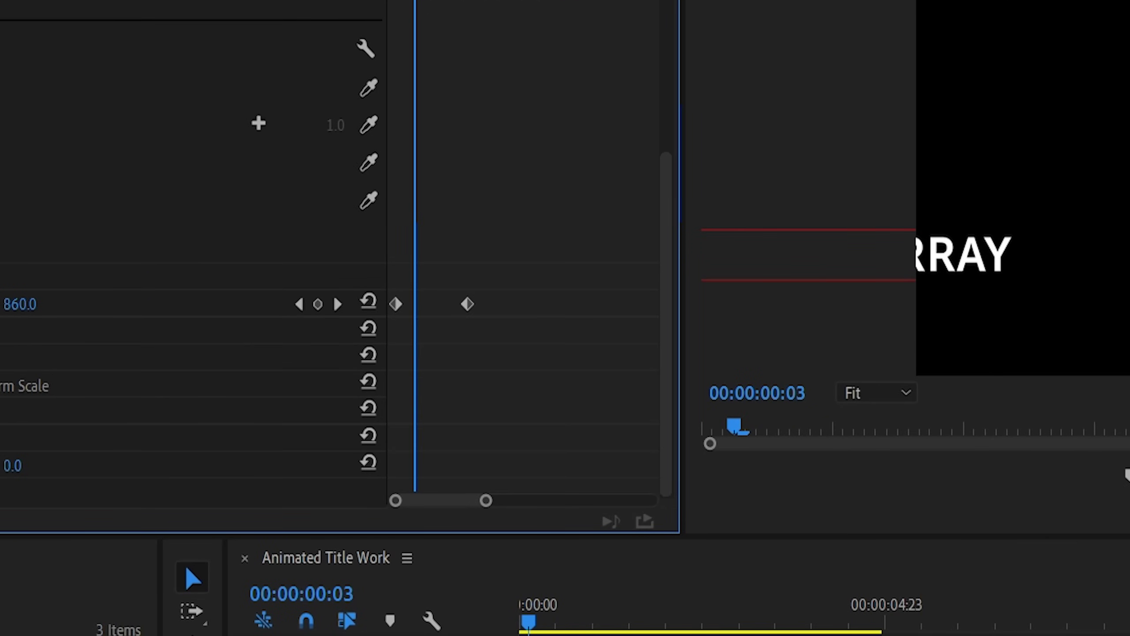
key("Right")
key("Right")
key("Right")
key("Right")
right_click(460, 287)
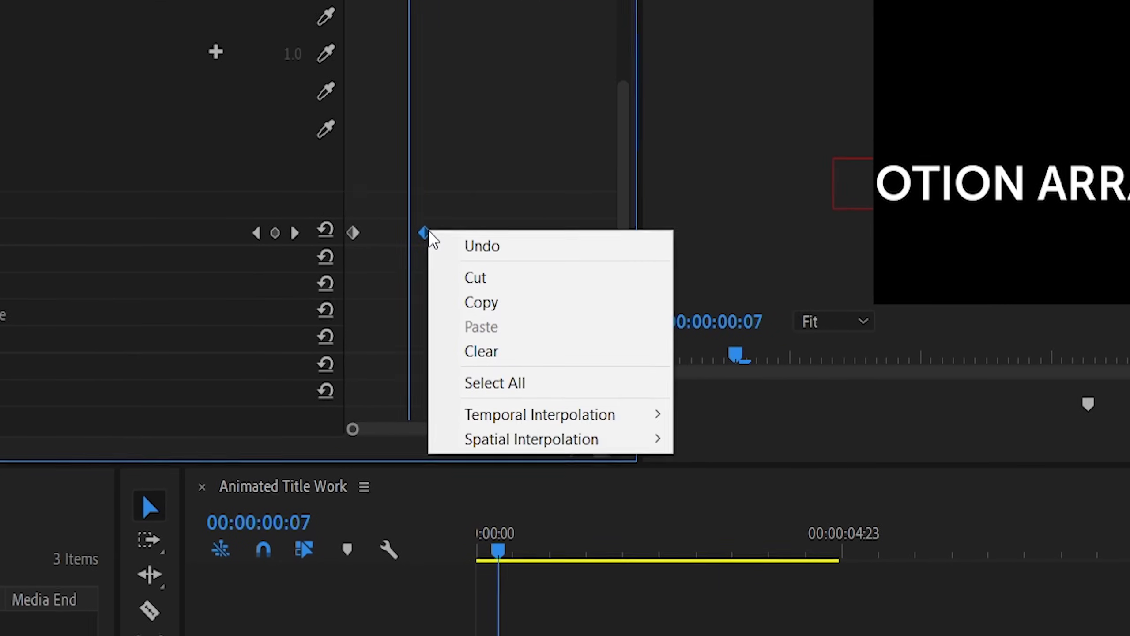
mouse_move(524, 362)
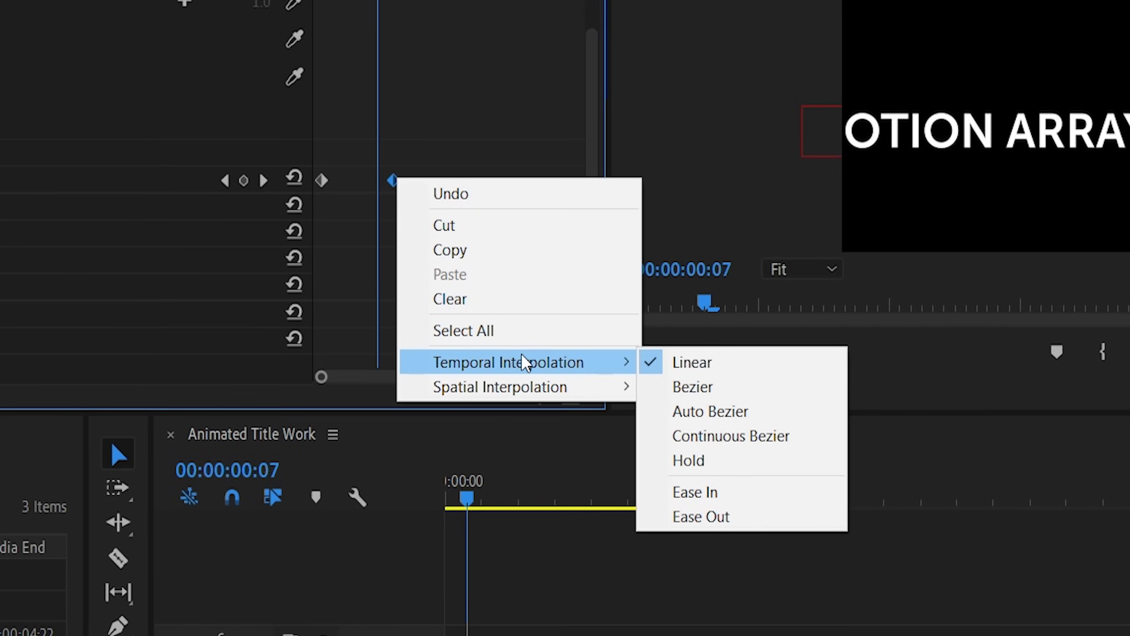
left_click(696, 492)
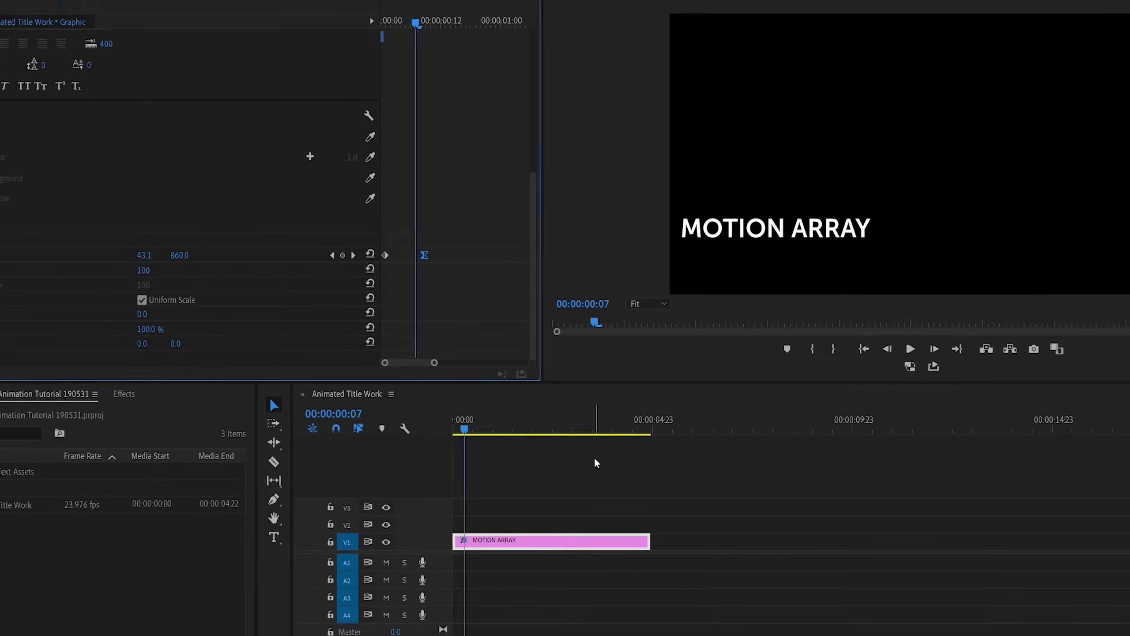
left_click(692, 548)
key("space")
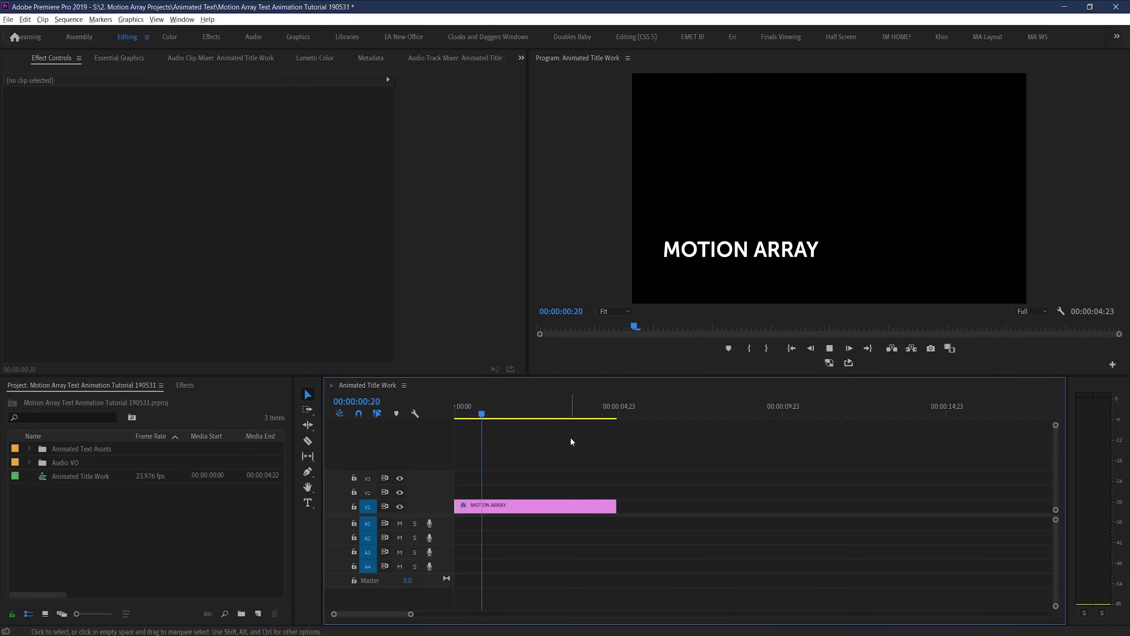
key("Home")
key("Home")
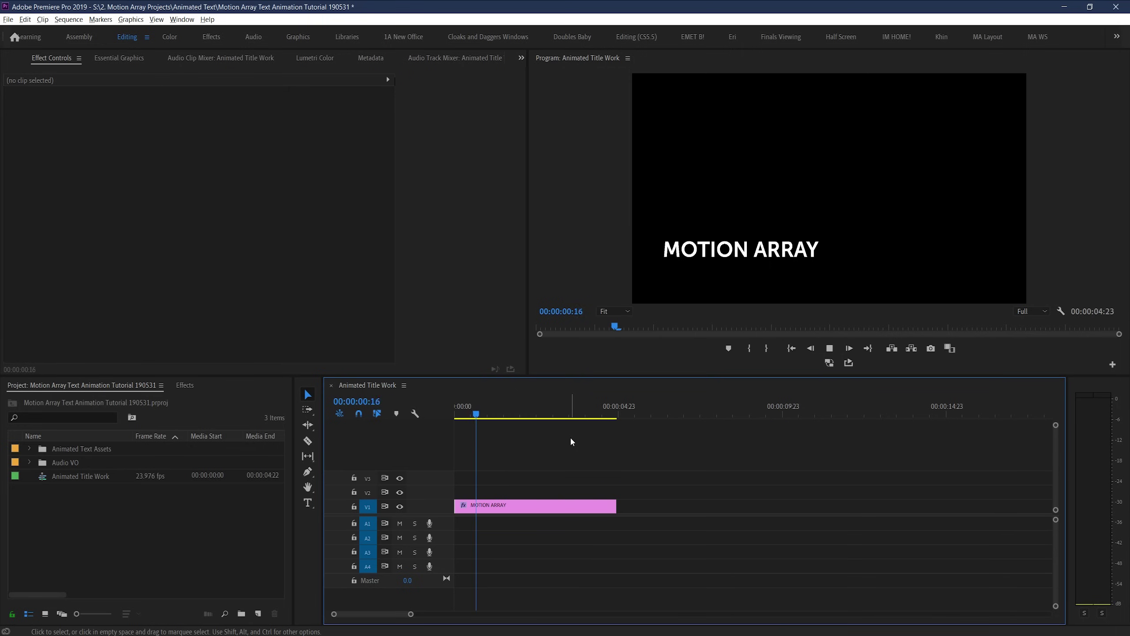
key("space")
Step: Drag the Position velocity graph's Bezier handle so speed peaks early and eases to 0.0
left_click(525, 508)
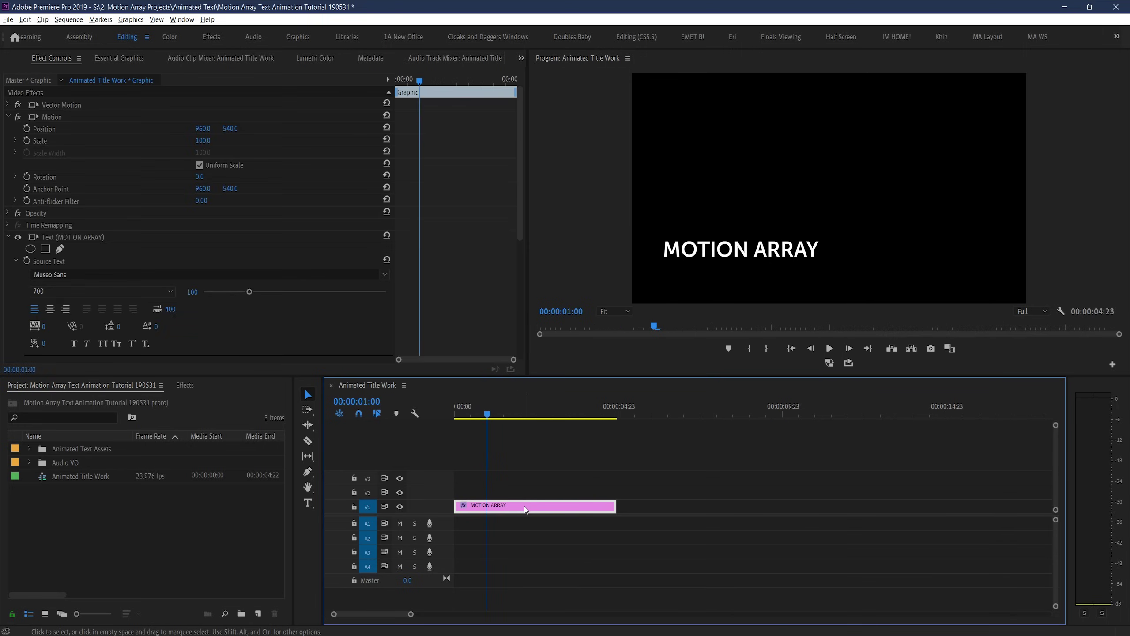
left_click_drag(518, 219, 516, 353)
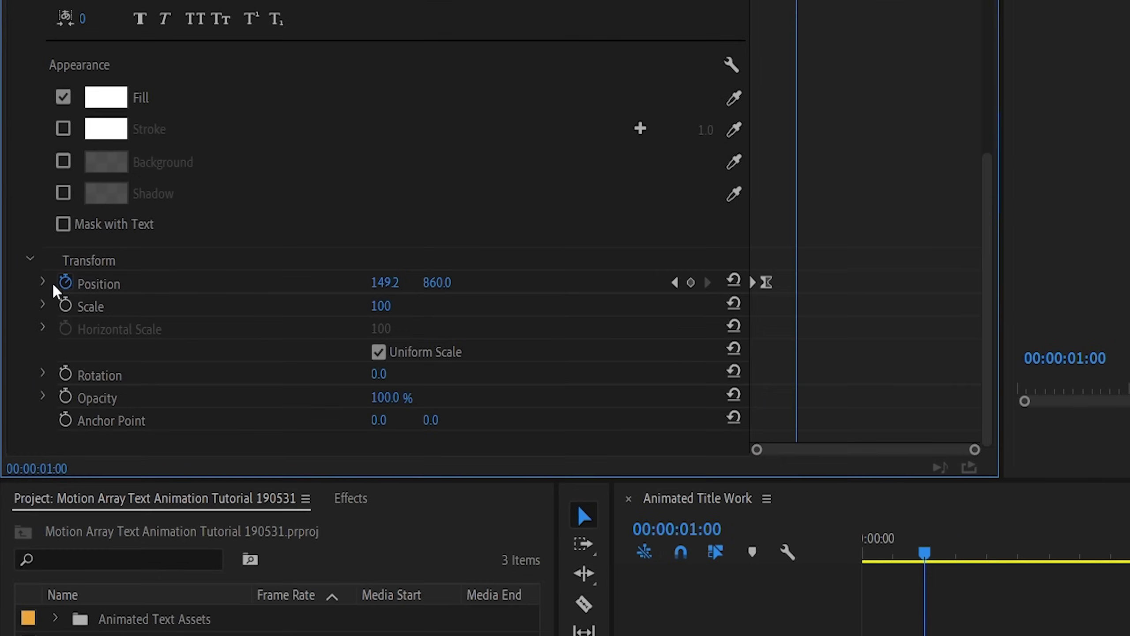
left_click(43, 281)
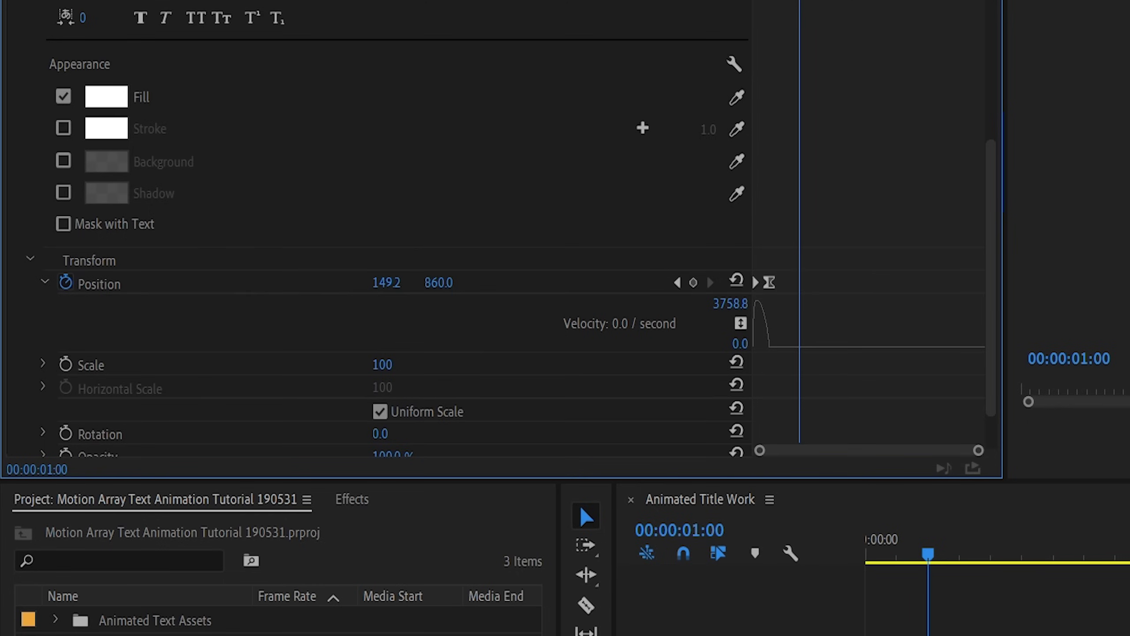
left_click_drag(799, 4, 762, 4)
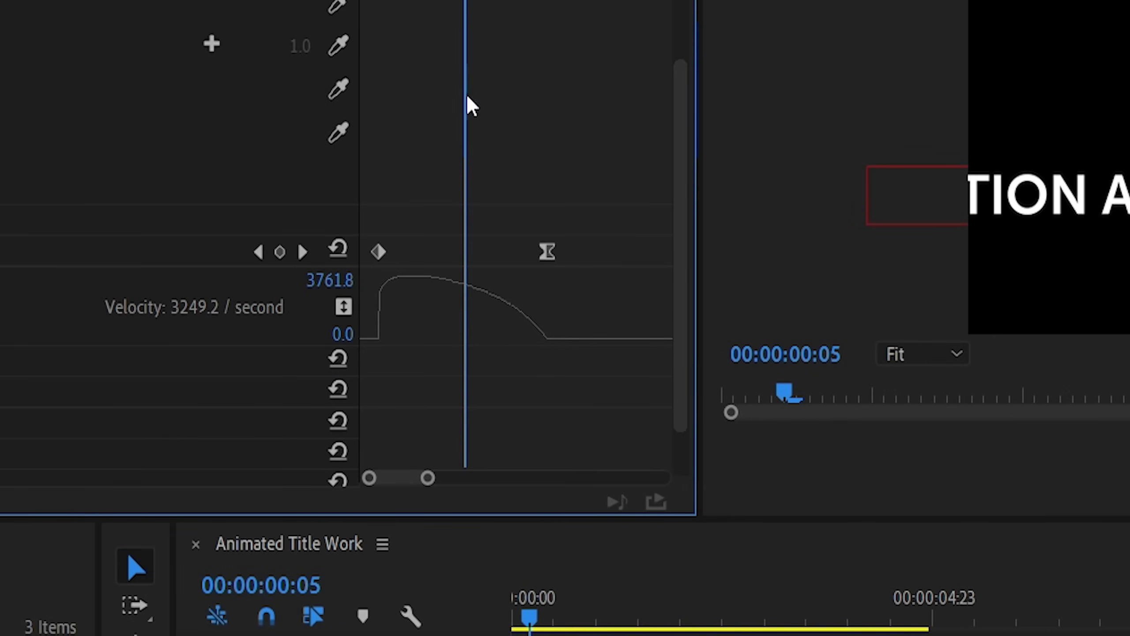
left_click(548, 252)
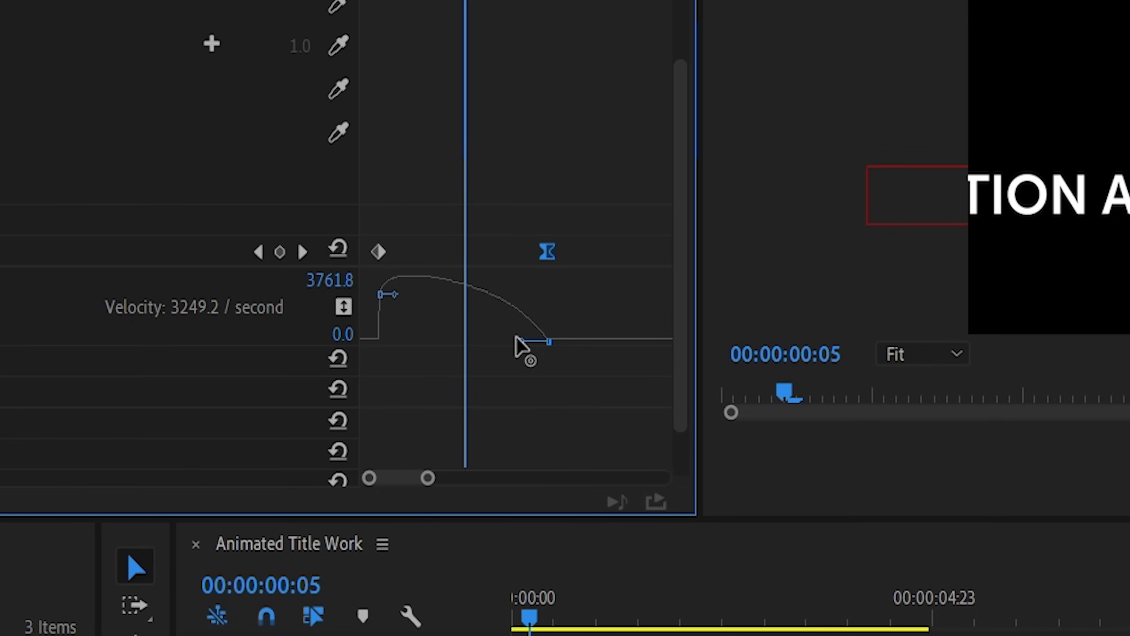
left_click_drag(516, 339, 469, 340)
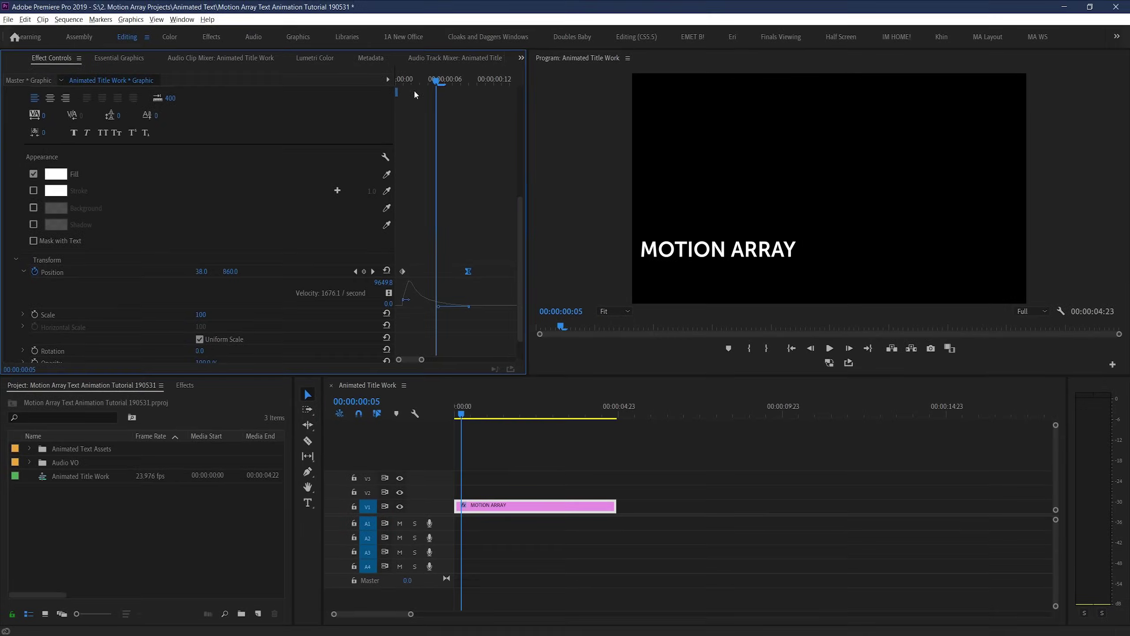
left_click_drag(394, 80, 467, 118)
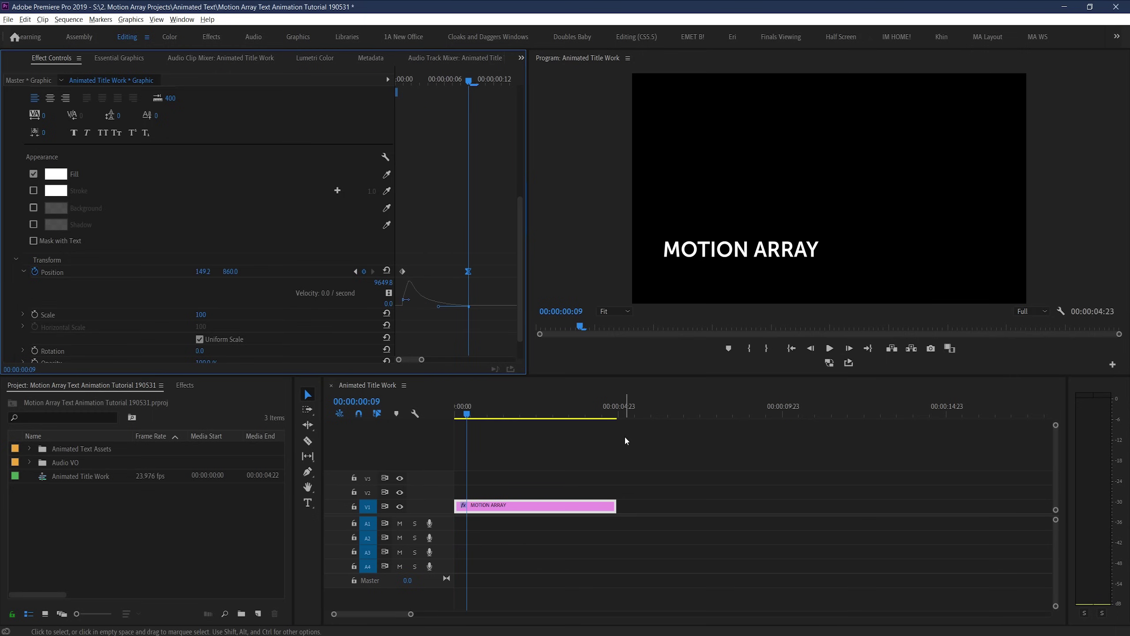
Step: Preview the eased slide-in and select the MOTION ARRAY layer in Essential Graphics Edit, deleting a stray pasted copy
key("space")
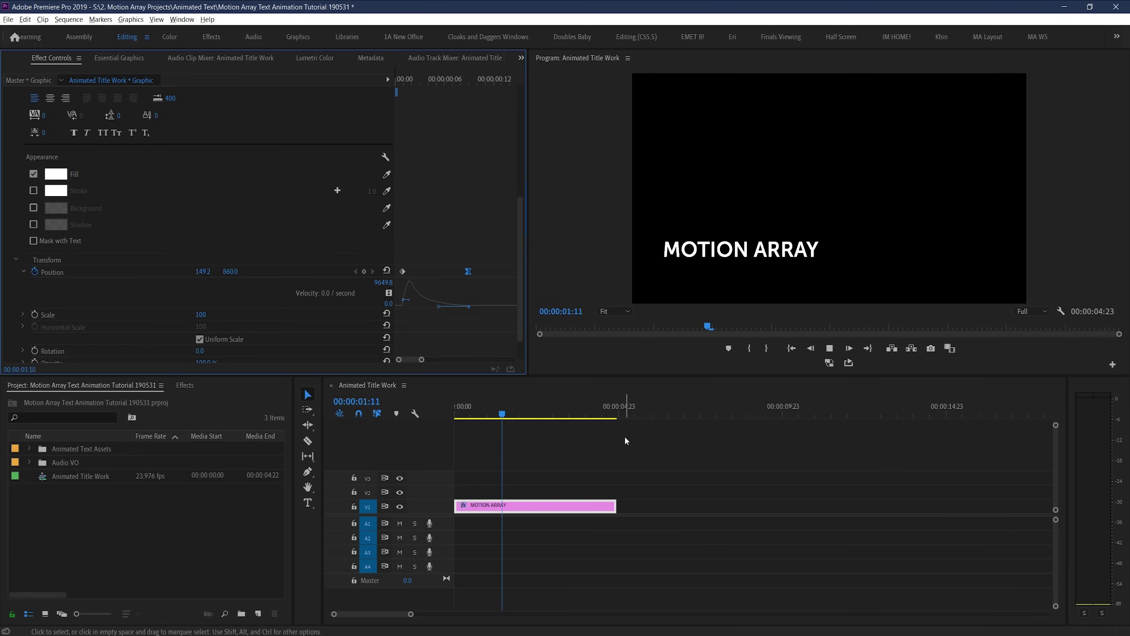
key("space")
left_click(128, 59)
left_click(72, 96)
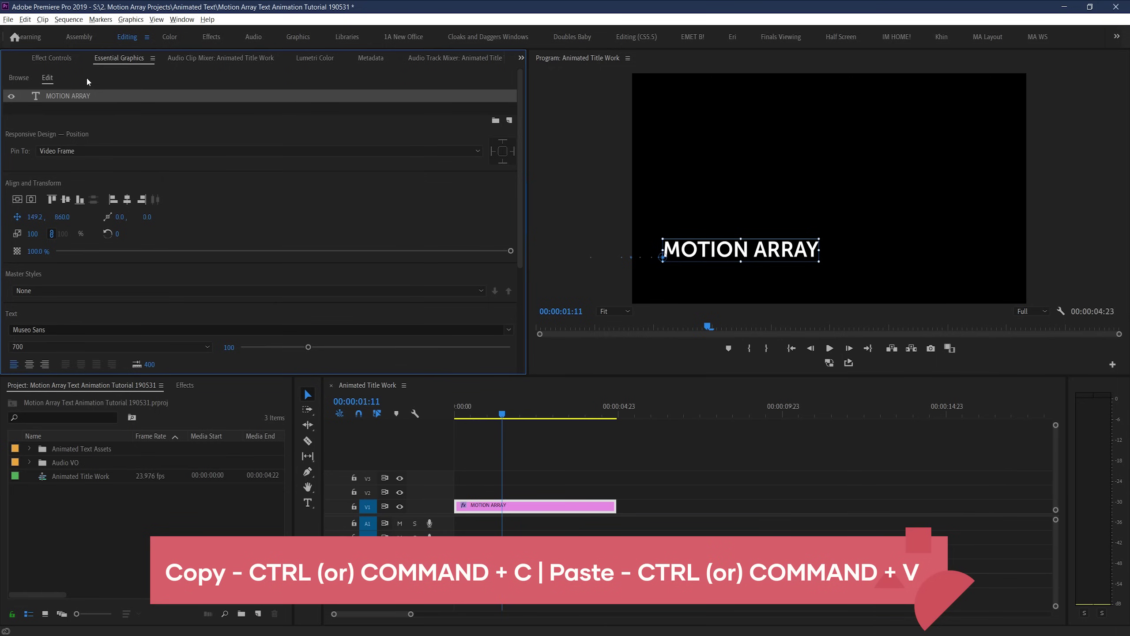
key("ctrl+v")
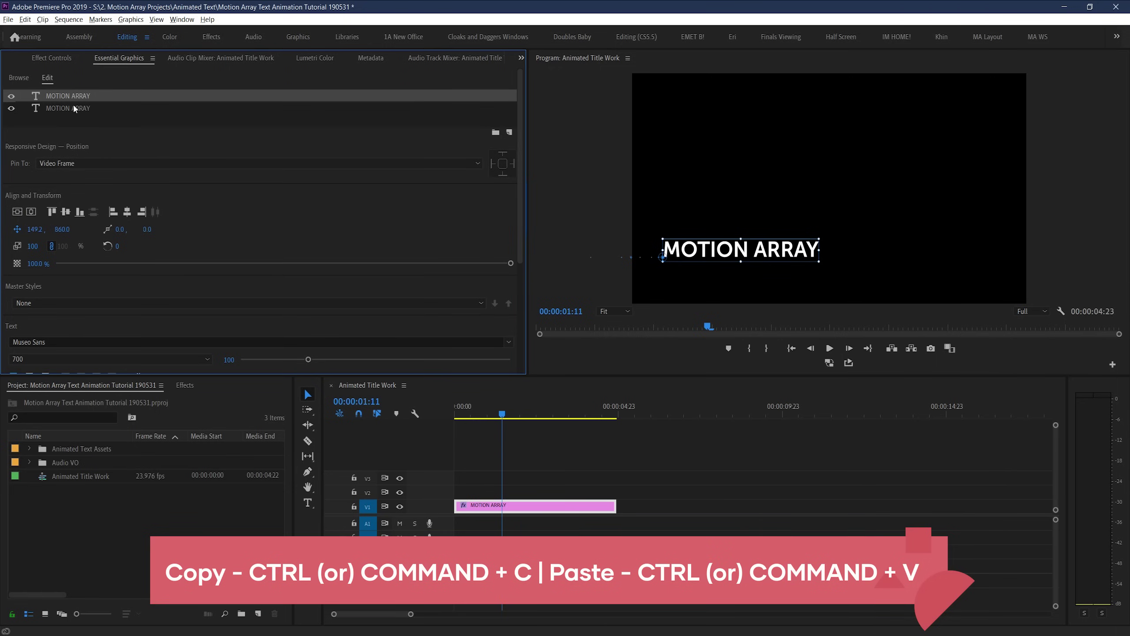
left_click(74, 109)
key("Delete")
Step: Duplicate the MOTION ARRAY text layer and select the new copy
right_click(65, 96)
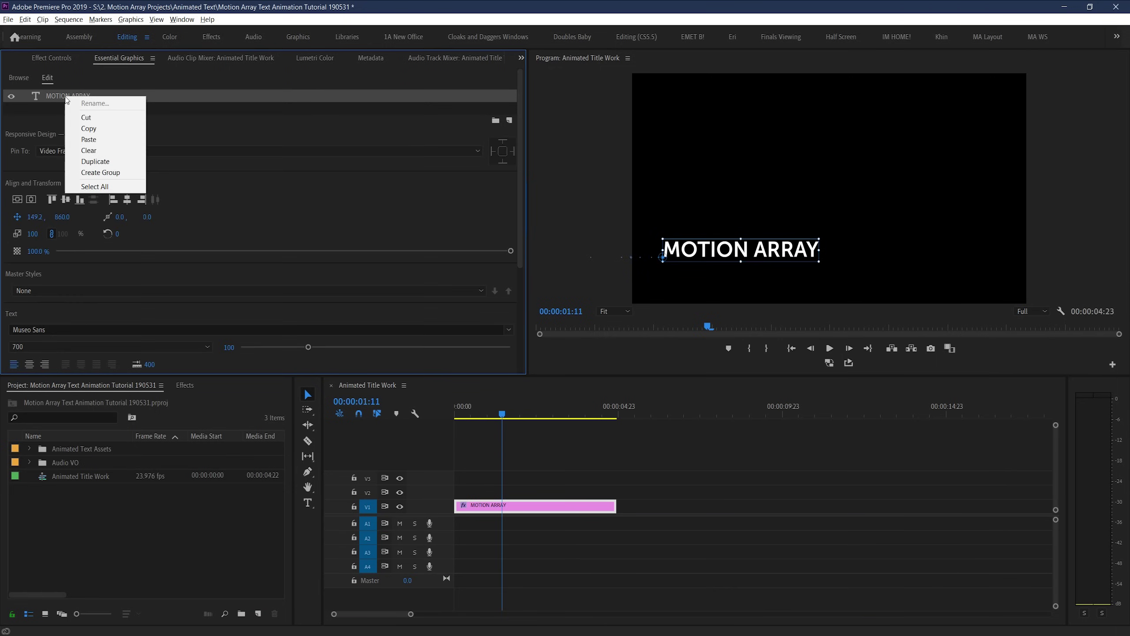
left_click(105, 162)
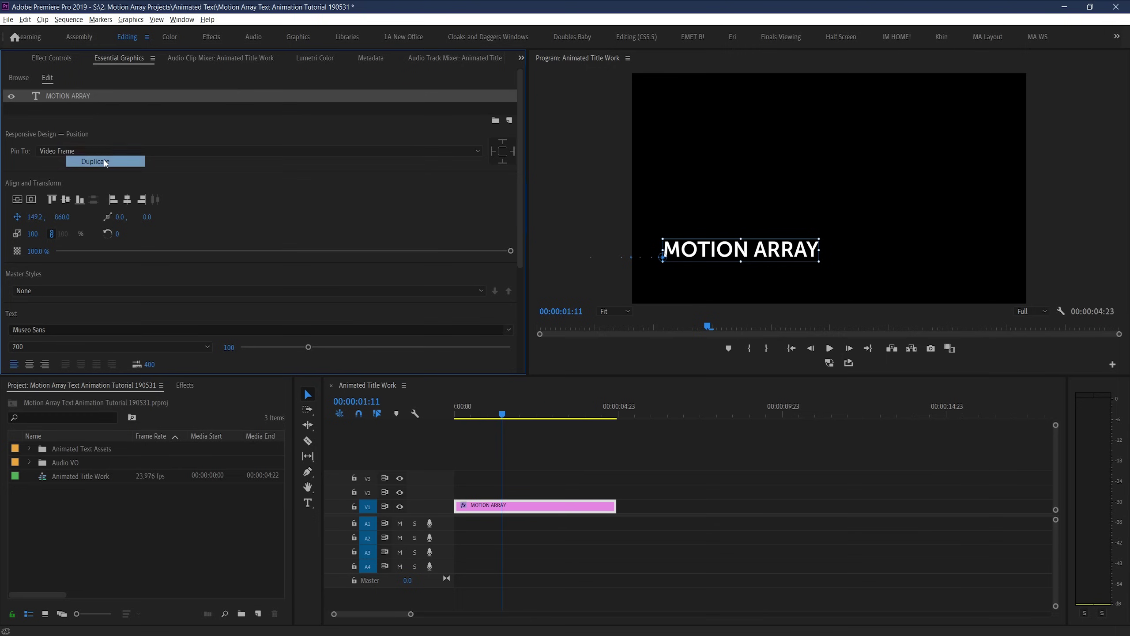
key("Home")
key("space")
key("space")
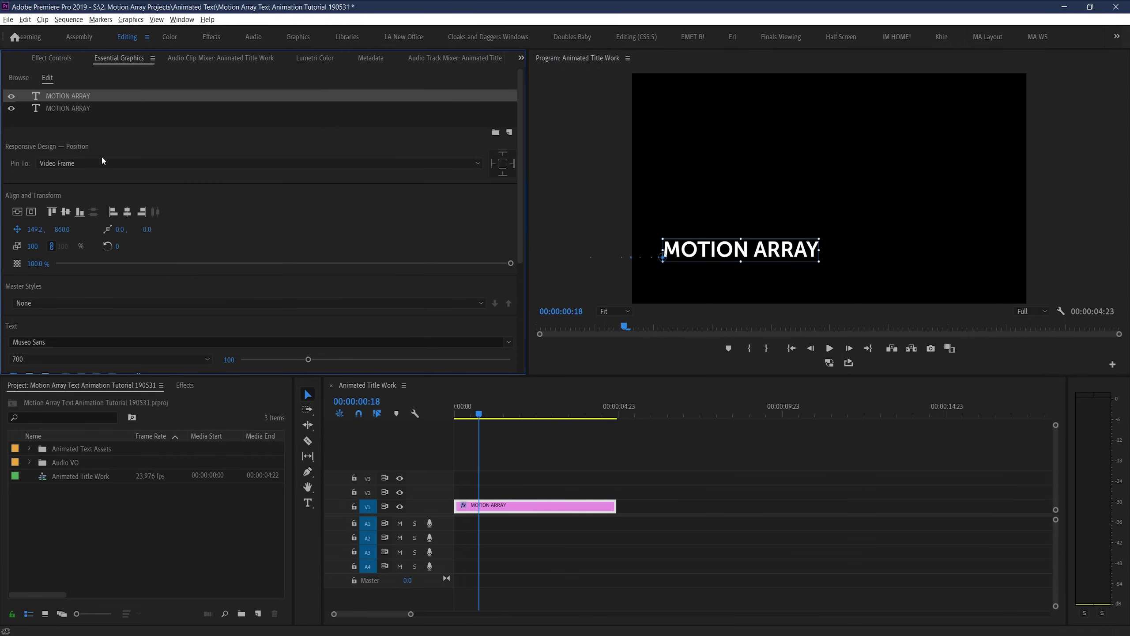
left_click(65, 109)
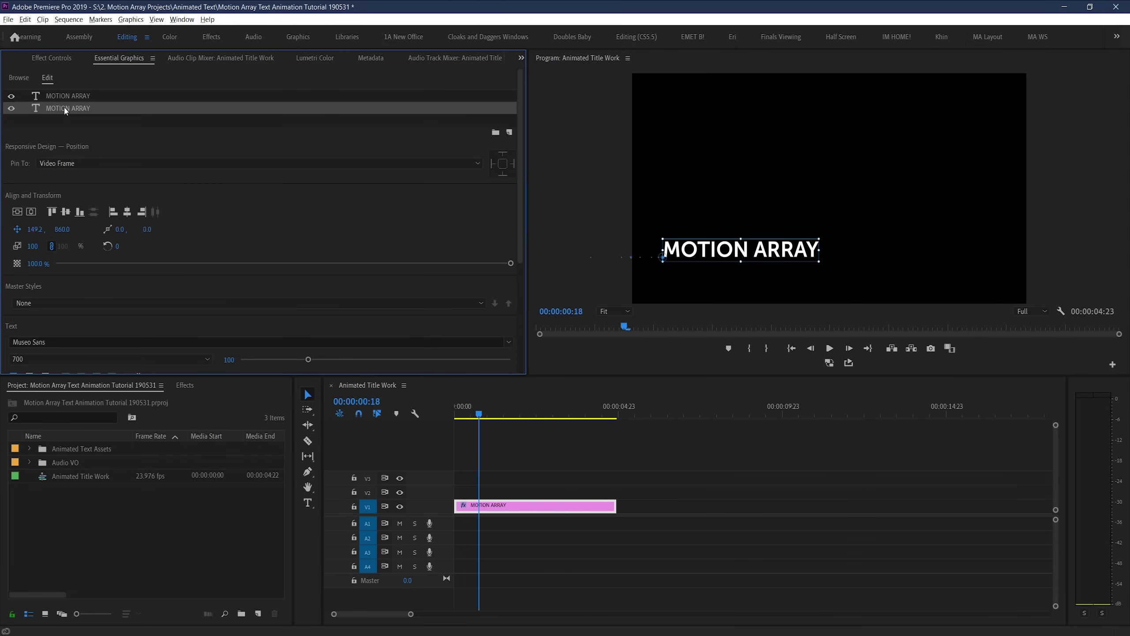
Step: Move the second text line below MOTION ARRAY by setting its Anchor Point Y to -100
left_click(54, 59)
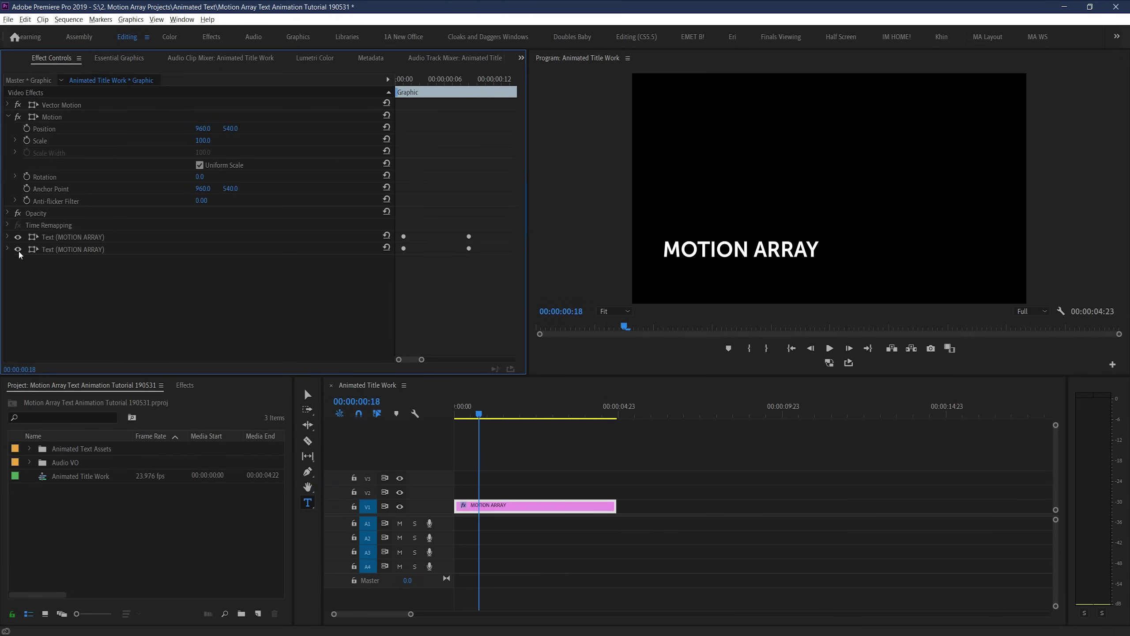
left_click(6, 250)
left_click_drag(522, 156, 525, 295)
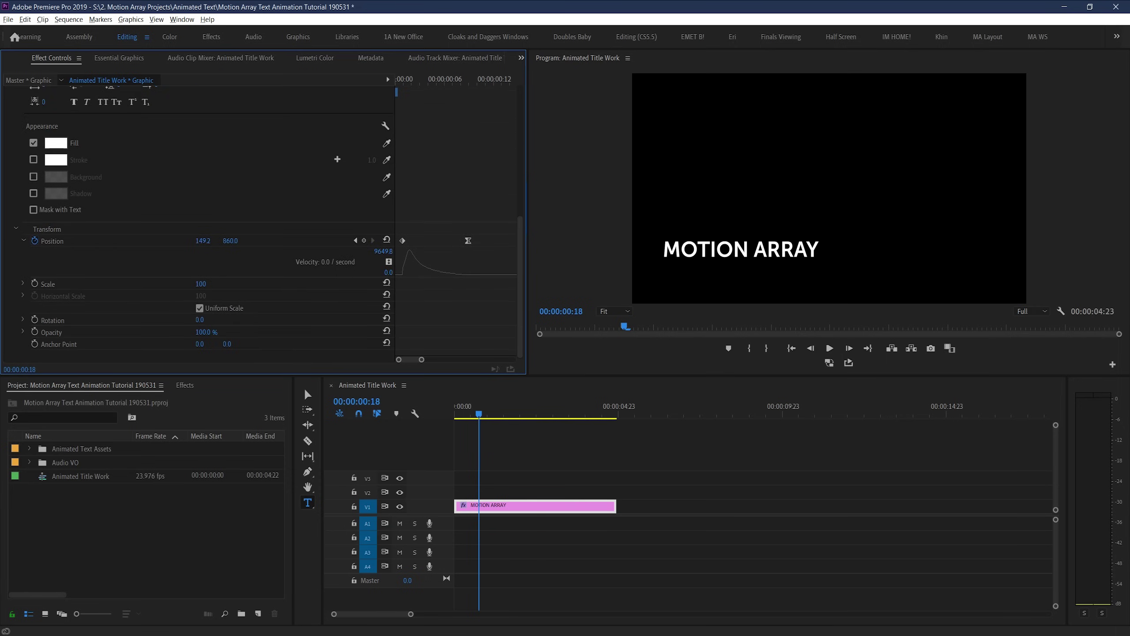
left_click_drag(230, 343, 234, 343)
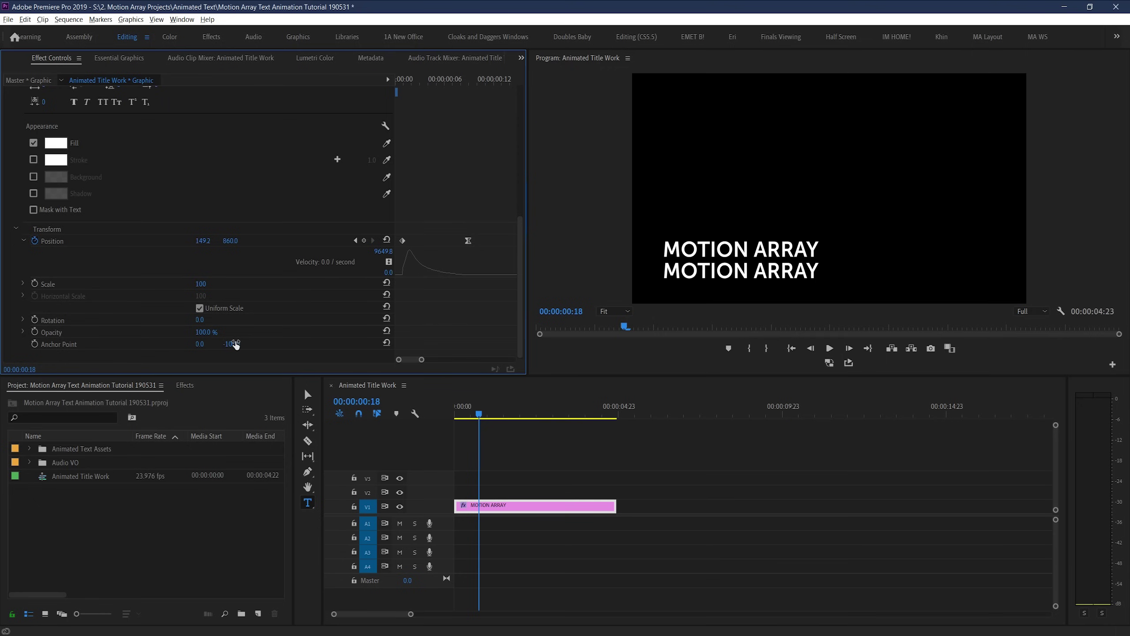
left_click(709, 271)
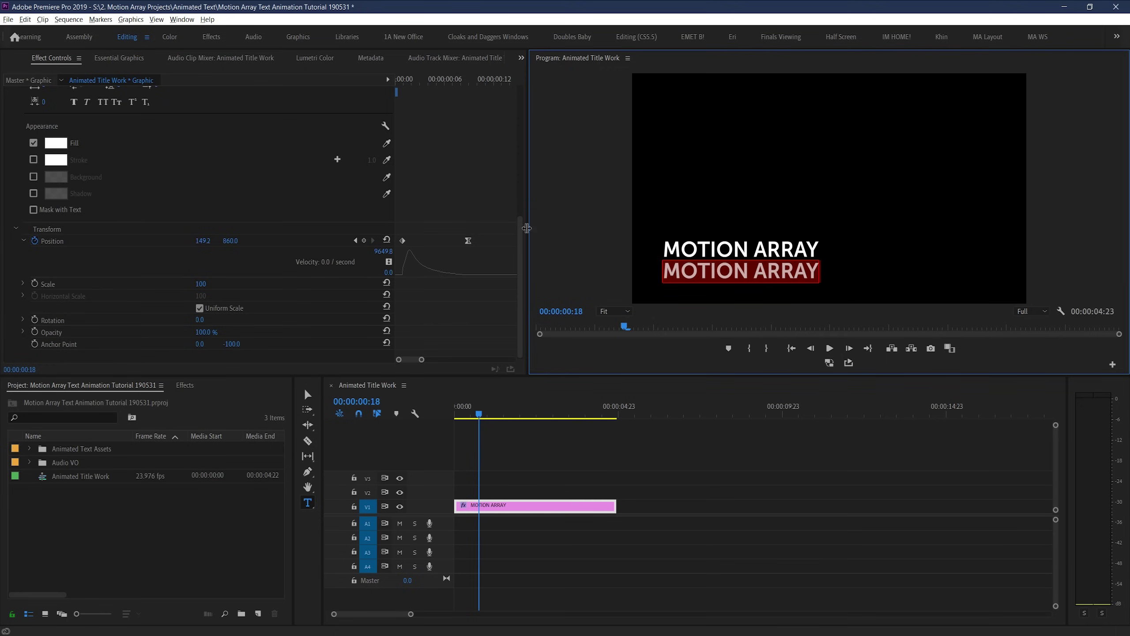
Step: Change the second line to 'TUTORIALS' at font size 83 and preview the two-line title
left_click_drag(520, 222, 532, 141)
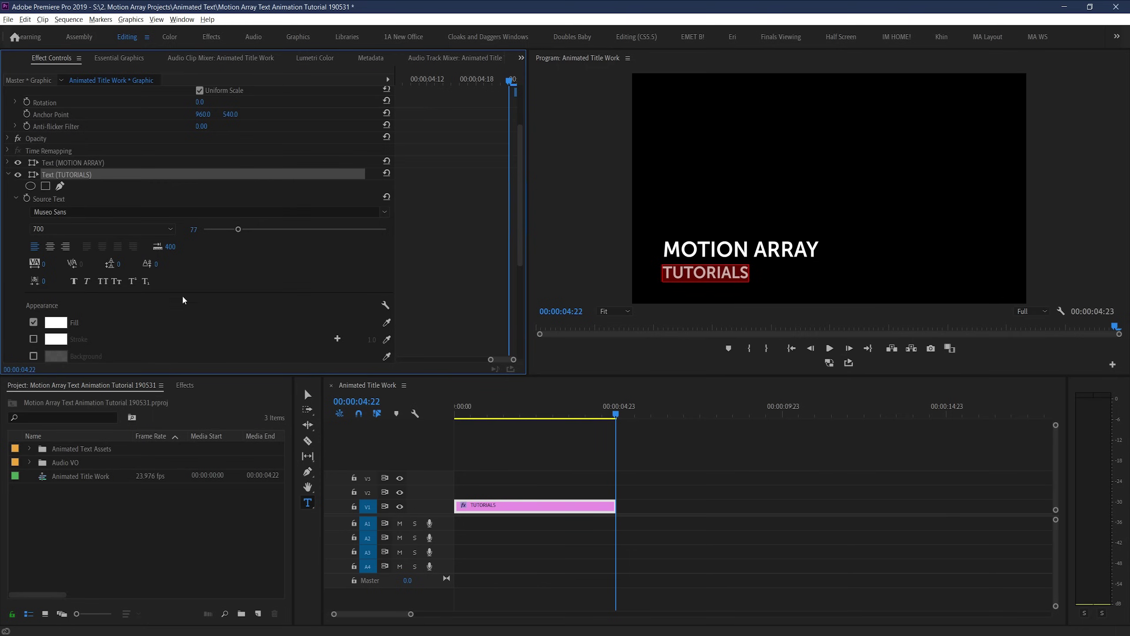
scroll(184, 300, "down", 5)
left_click(683, 475)
key("space")
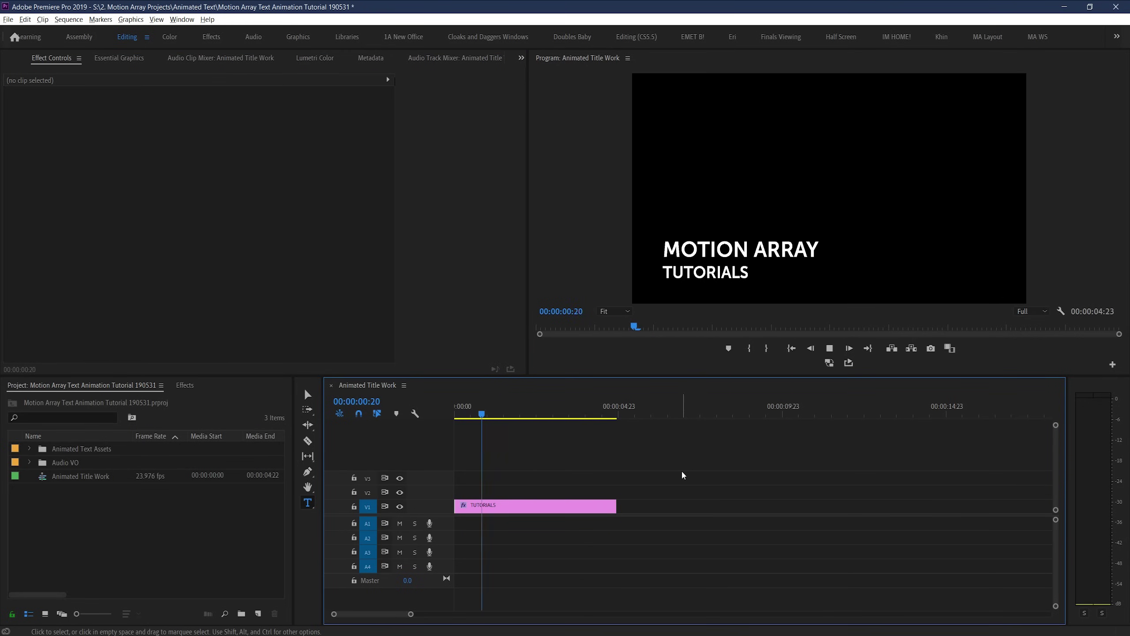
key("Home")
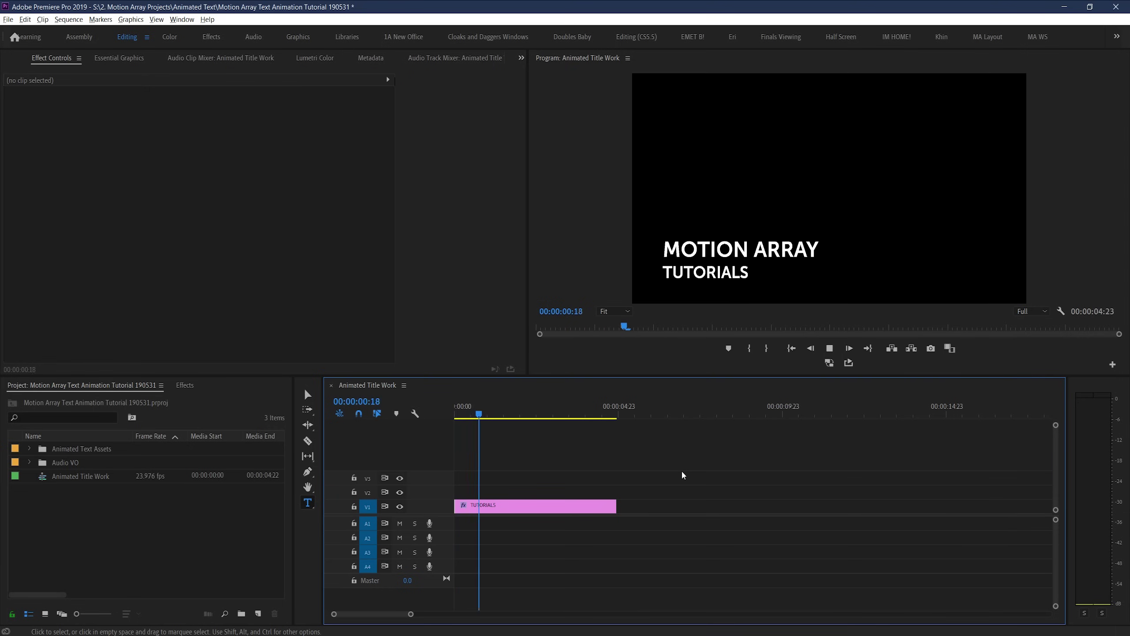
Step: Select the TUTORIALS text layer and drag its Position keyframe later in time
key("Home")
key("space")
left_click(551, 513)
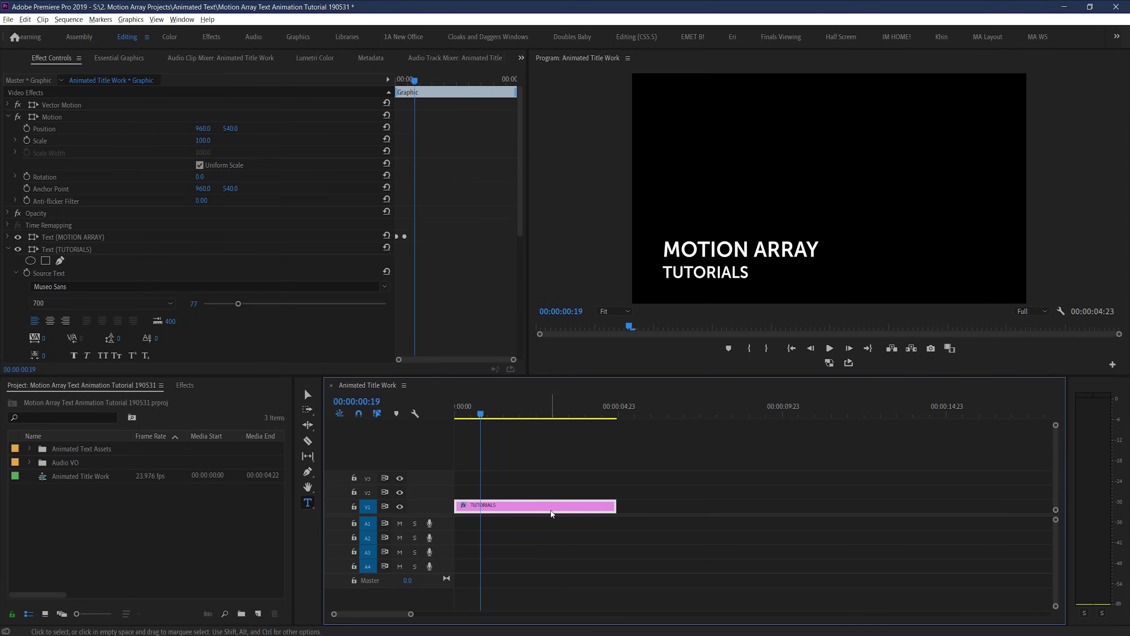
left_click(78, 251)
left_click_drag(518, 166, 527, 294)
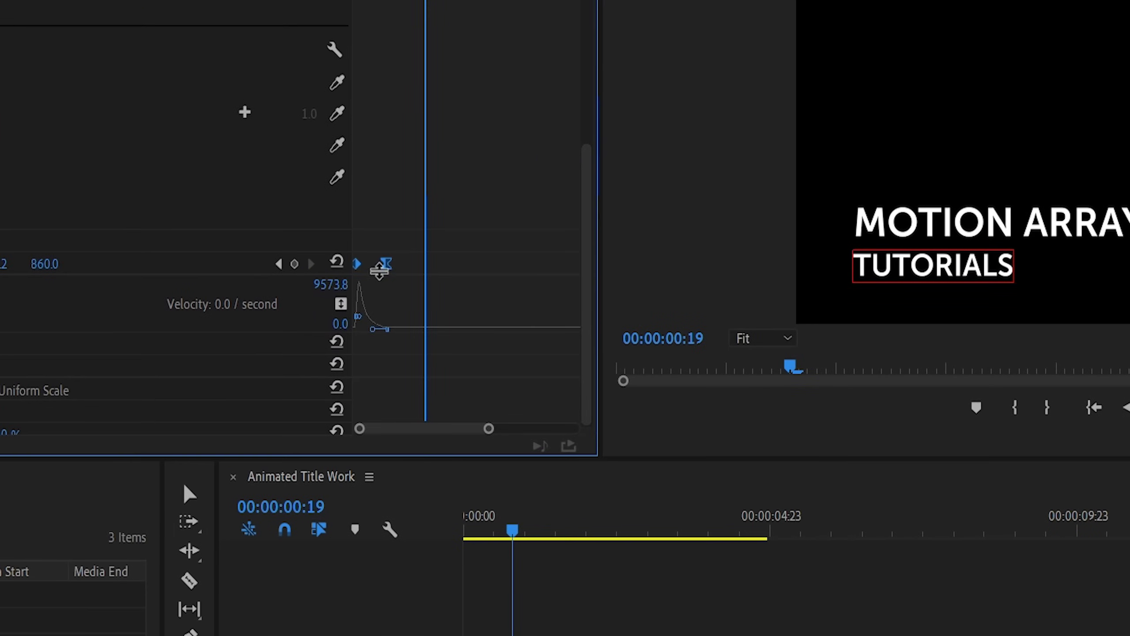
left_click_drag(379, 270, 396, 266)
Step: Replay the title from the start several times to review the staggered TUTORIALS slide-in
key("space")
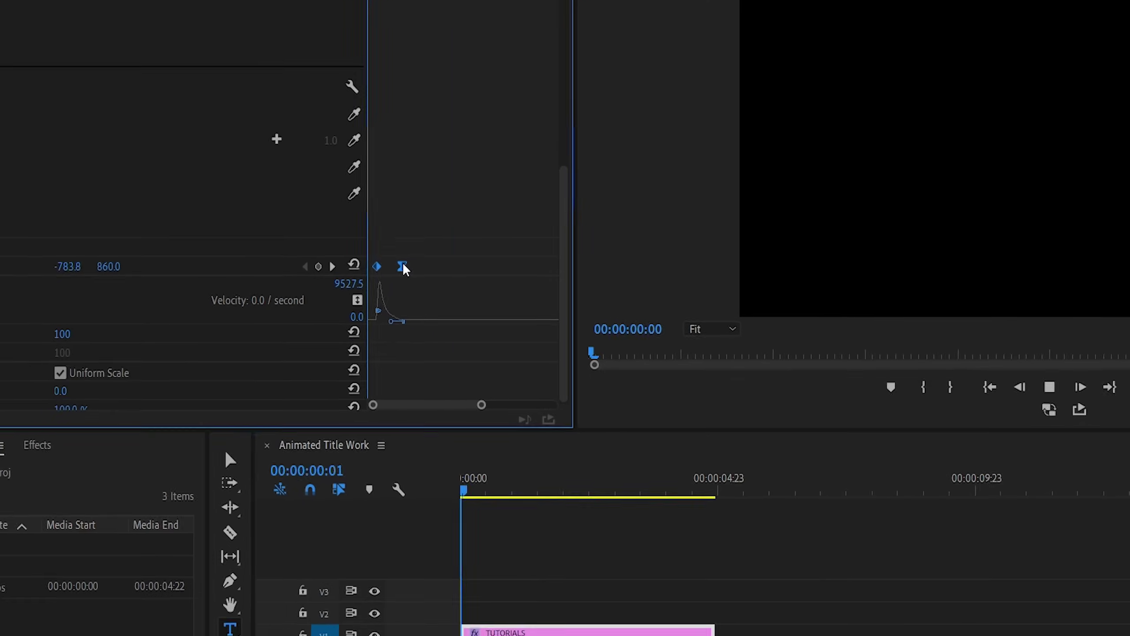
key("Home")
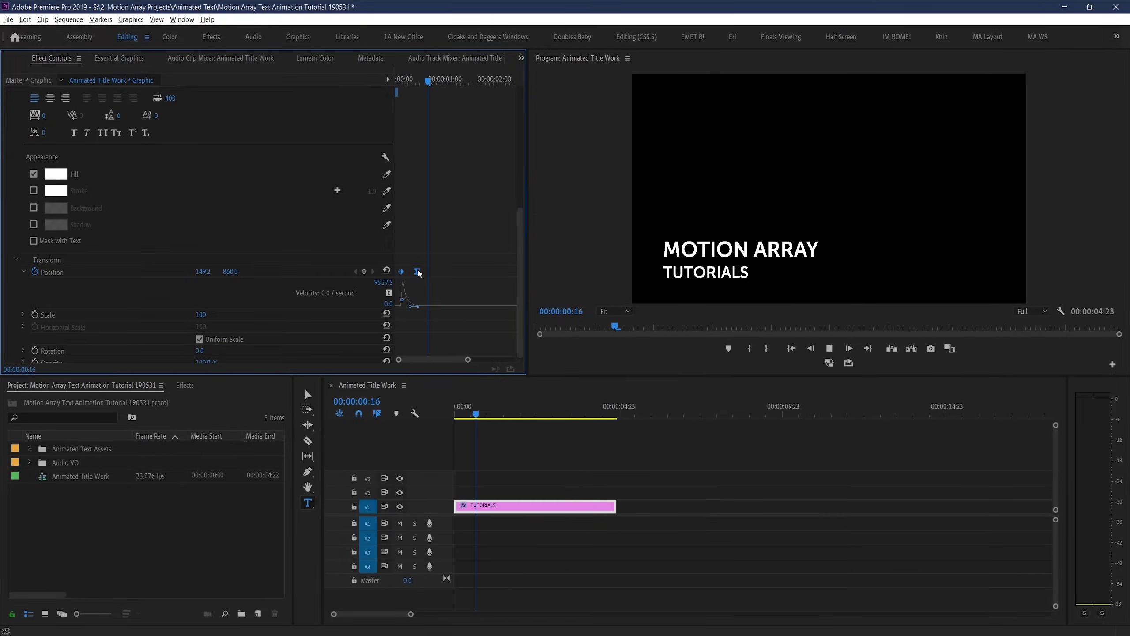
key("Home")
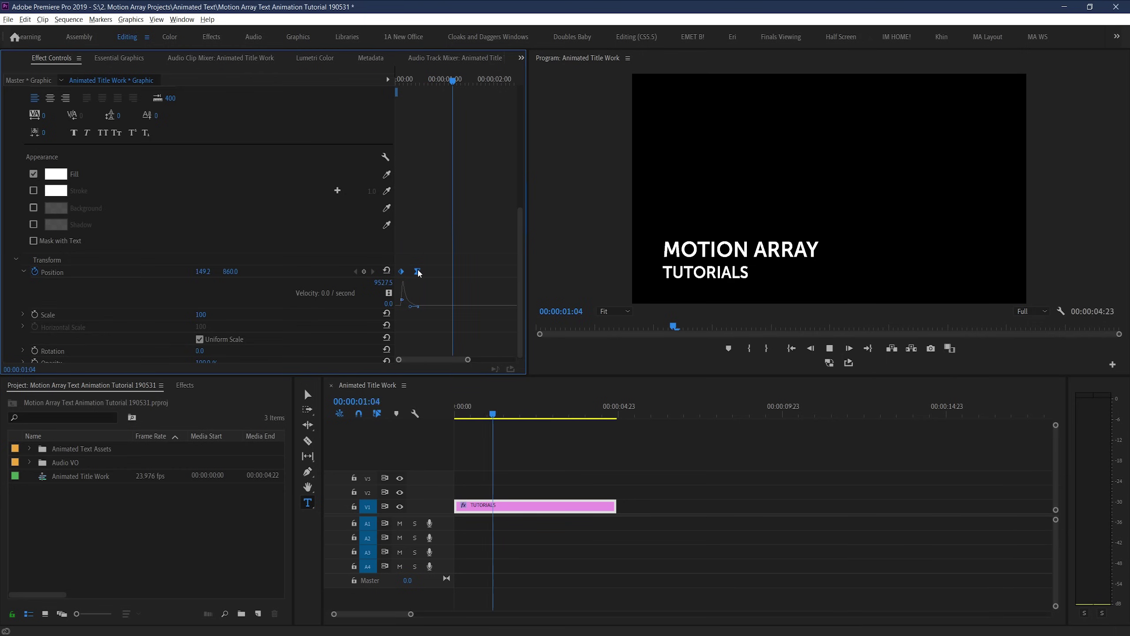
key("Home")
key("space")
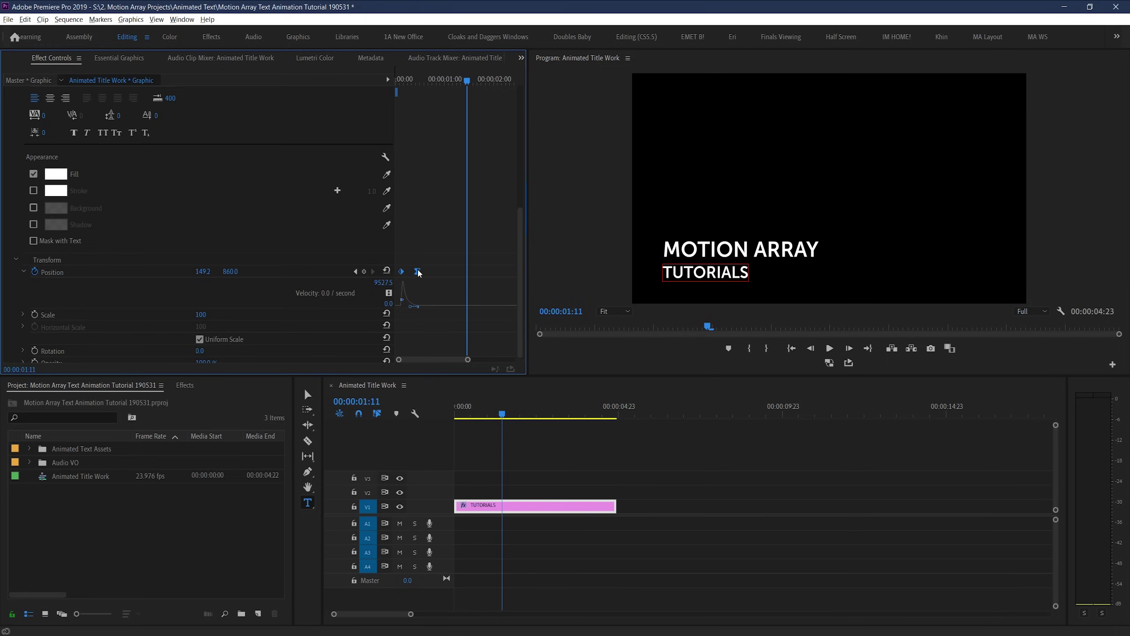
Step: Select the title clip and add a Rectangle layer, Shape 01, from Essential Graphics New Layer
left_click(470, 438)
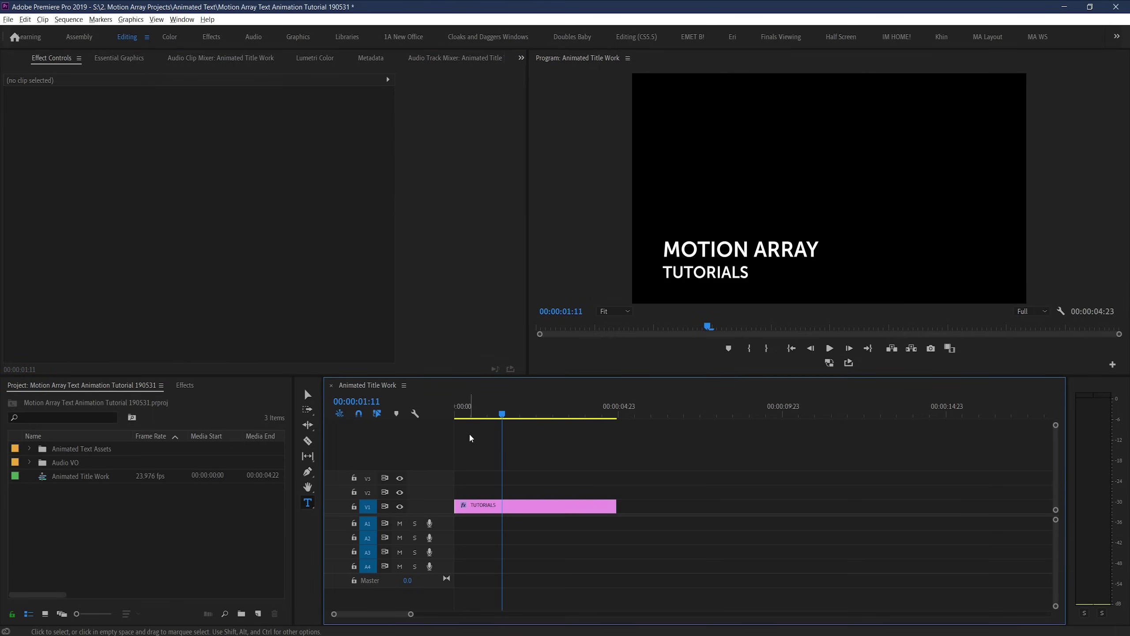
left_click_drag(600, 464, 513, 529)
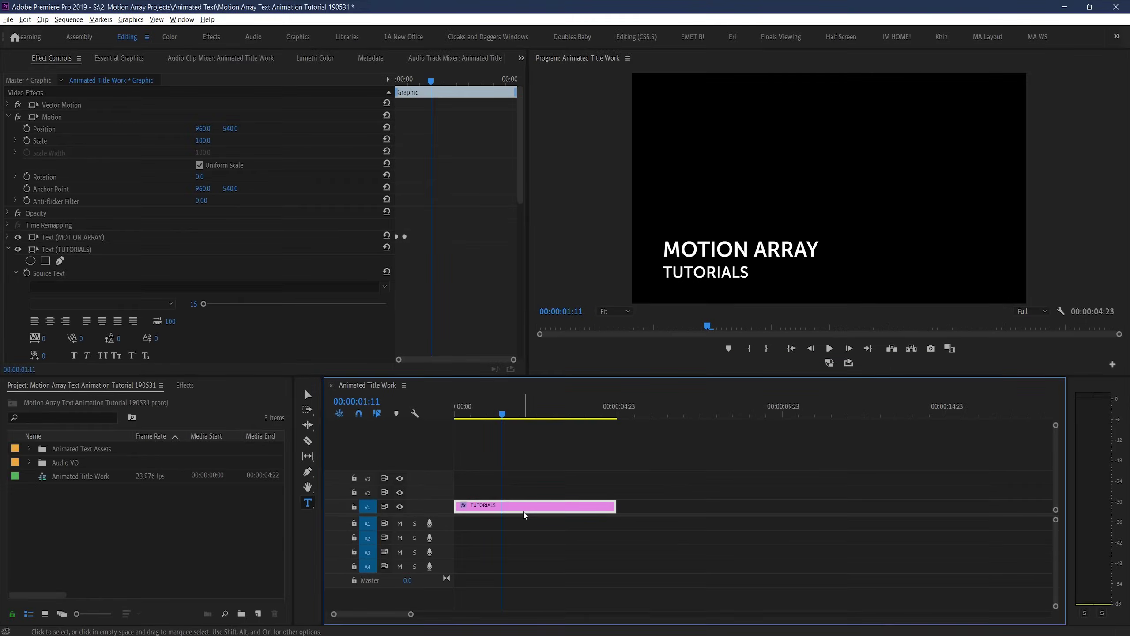
left_click(136, 62)
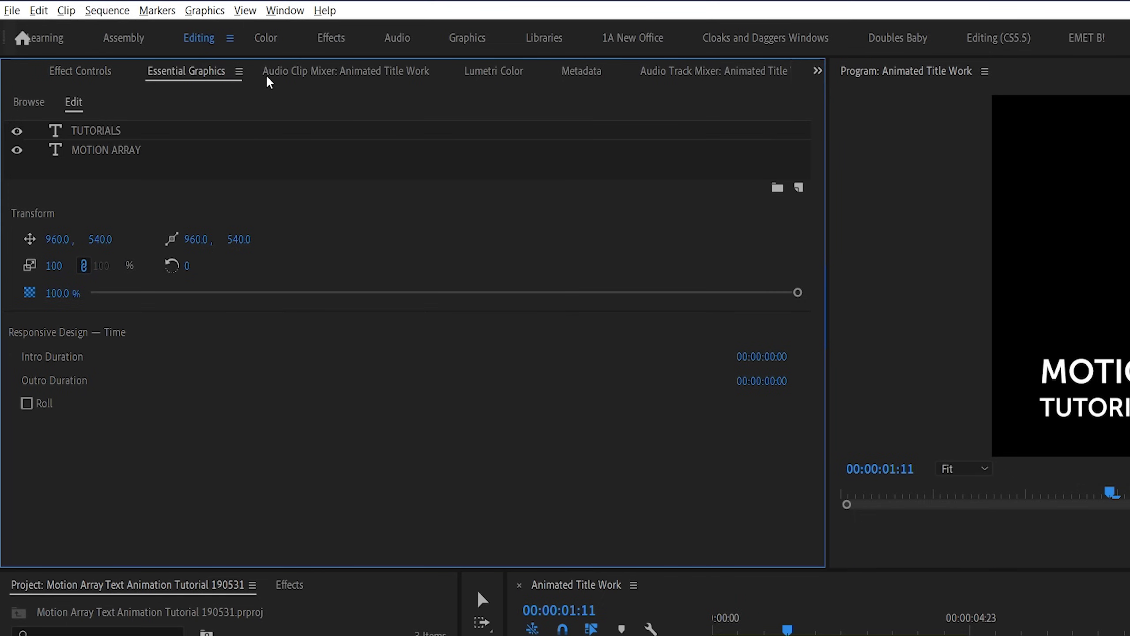
left_click(799, 188)
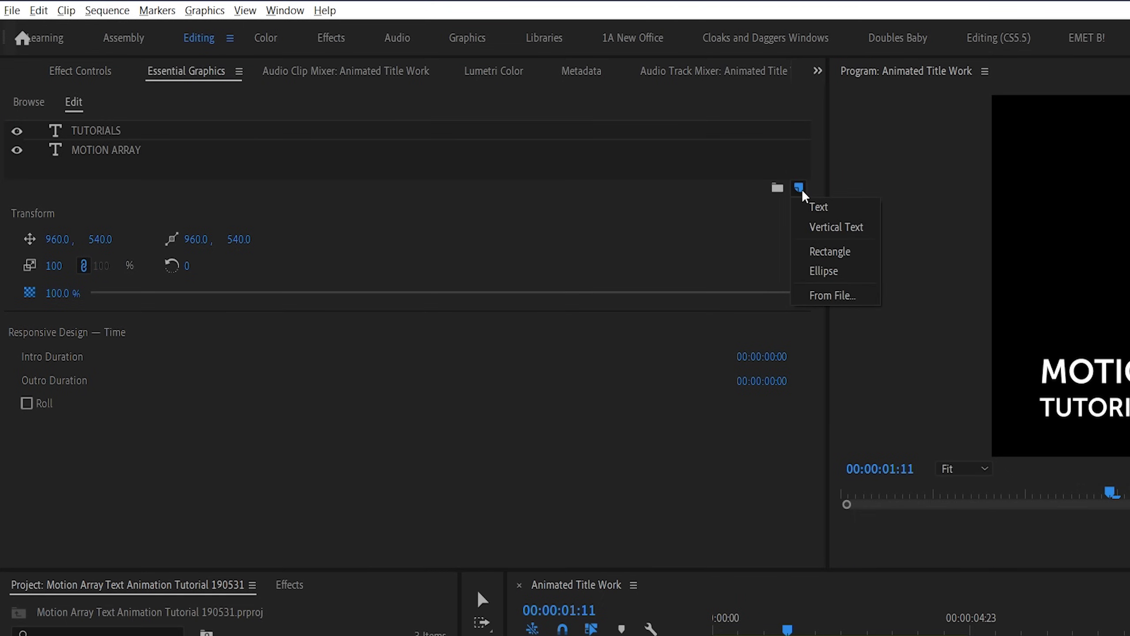
left_click(830, 253)
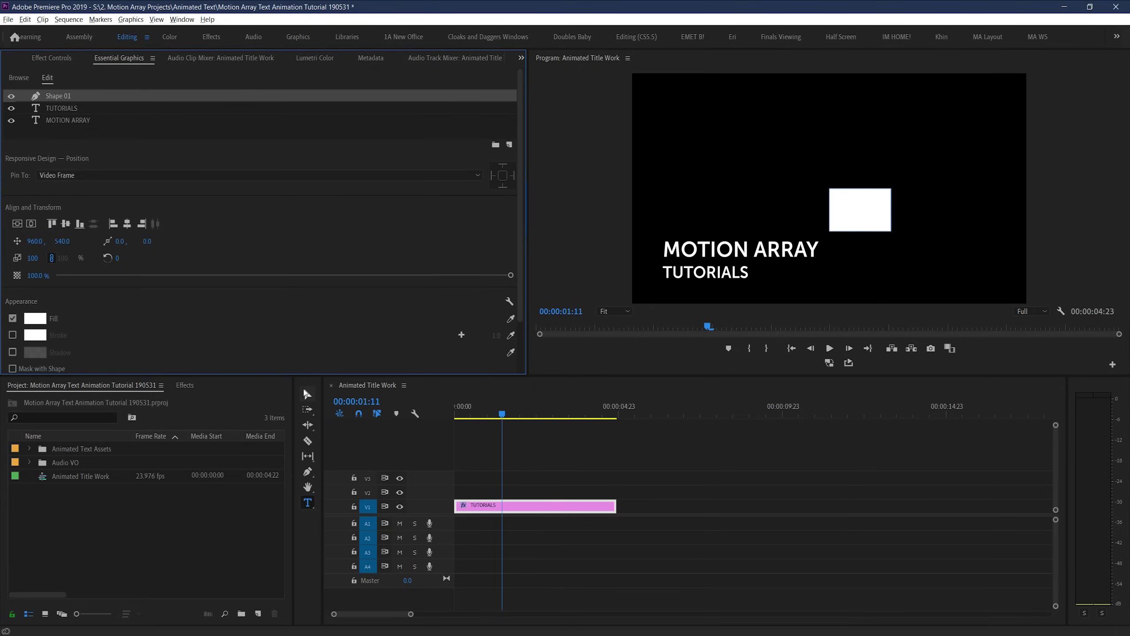
Step: Centre the rectangle's anchor, unlink scale into a thin wide line, and position it at 521.0, 640.0
left_click(304, 390)
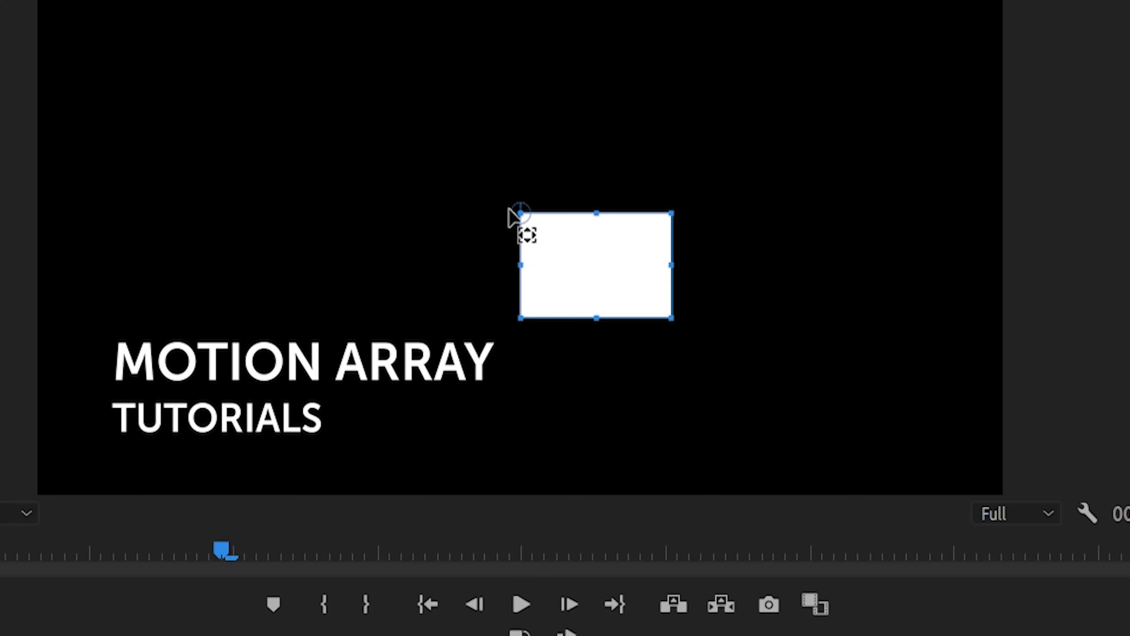
left_click_drag(512, 213, 600, 270)
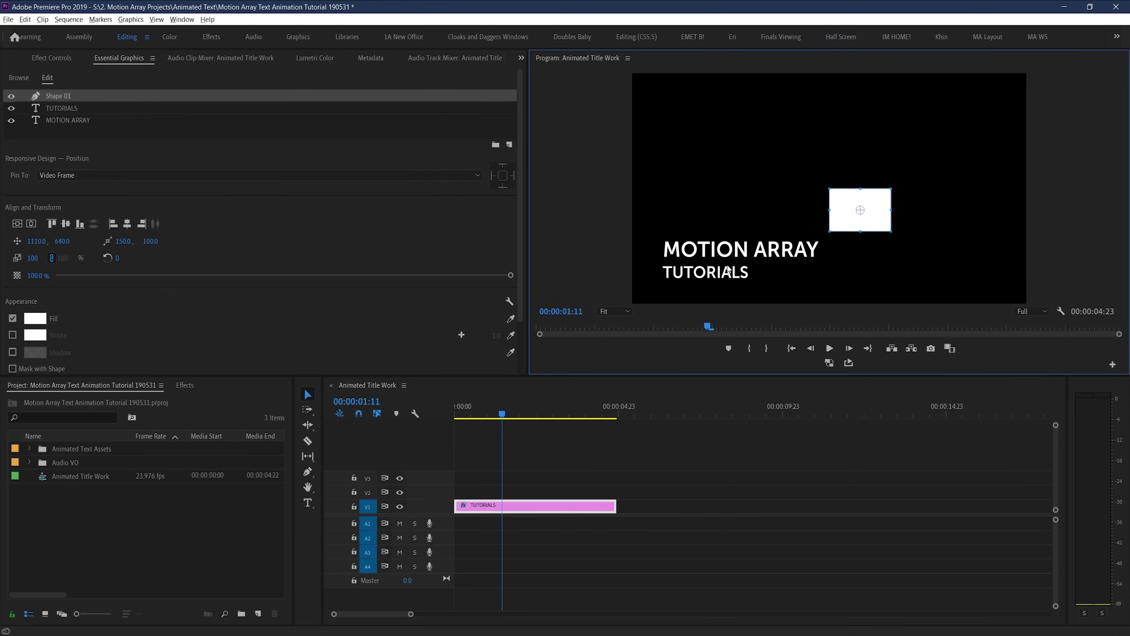
left_click(51, 258)
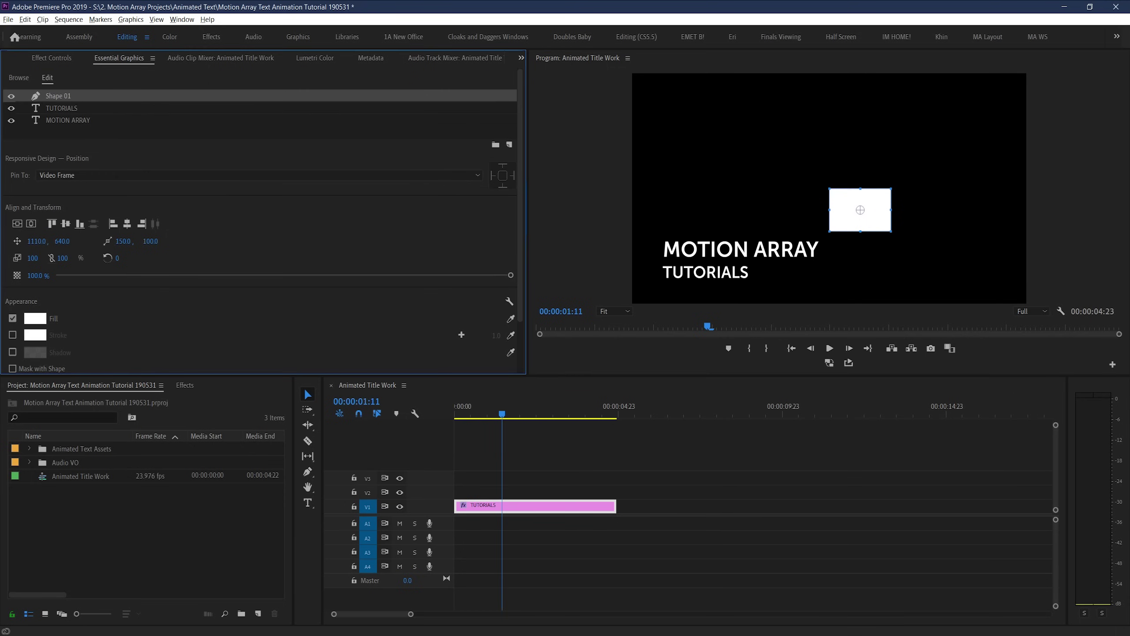
left_click_drag(63, 258, 2, 262)
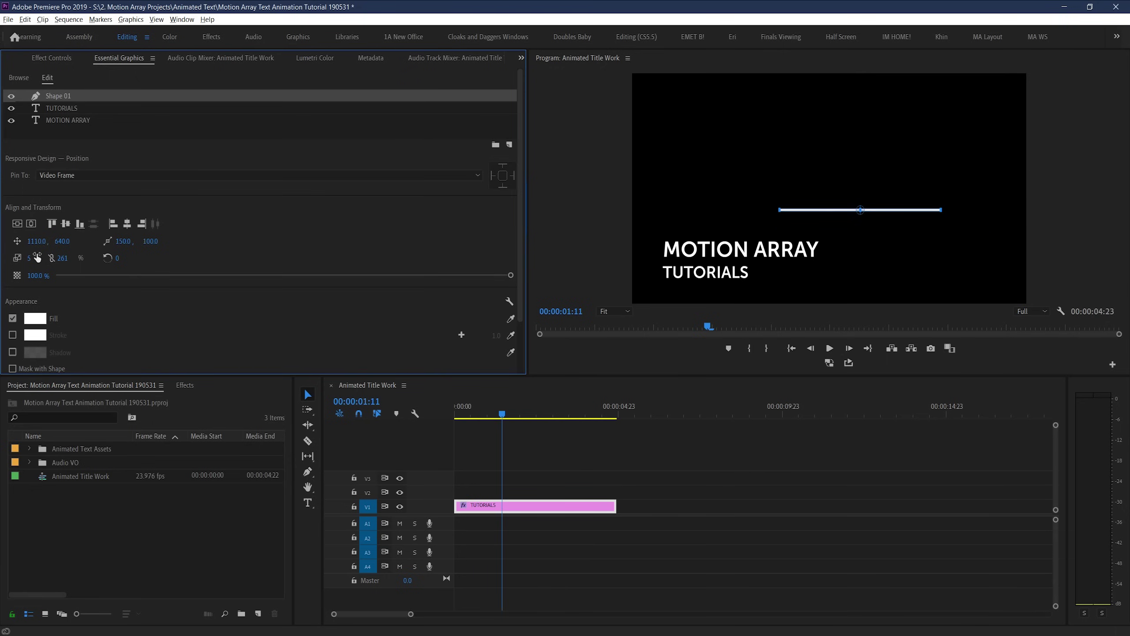
left_click_drag(36, 241, 84, 241)
left_click(636, 464)
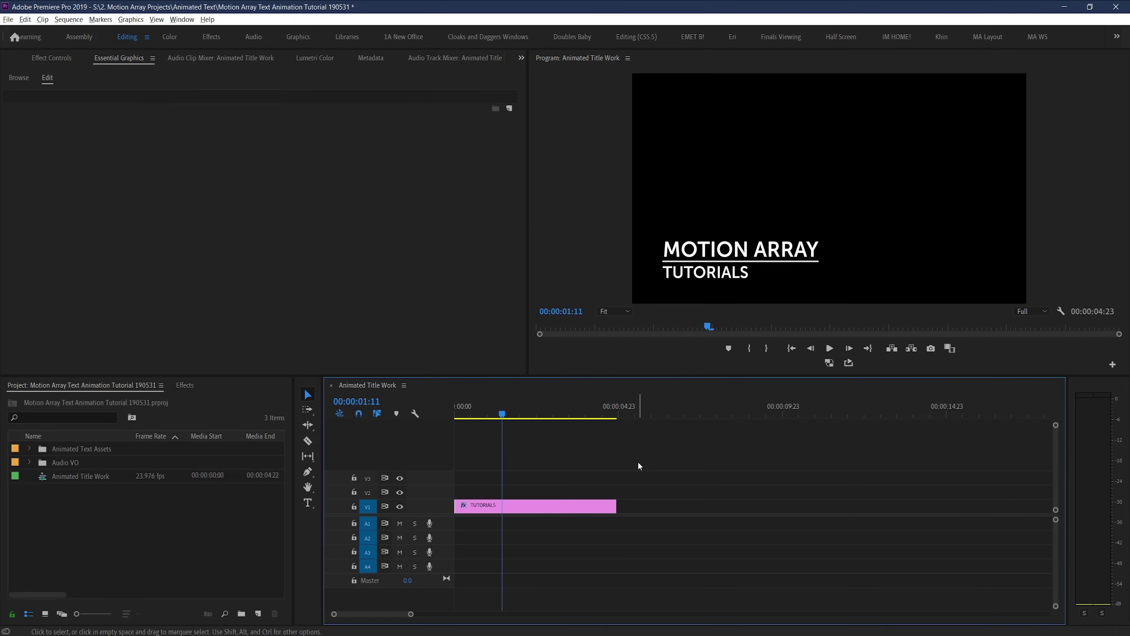
Step: Select Shape 01 in Effect Controls and set a Horizontal Scale keyframe at frame 17
left_click(496, 509)
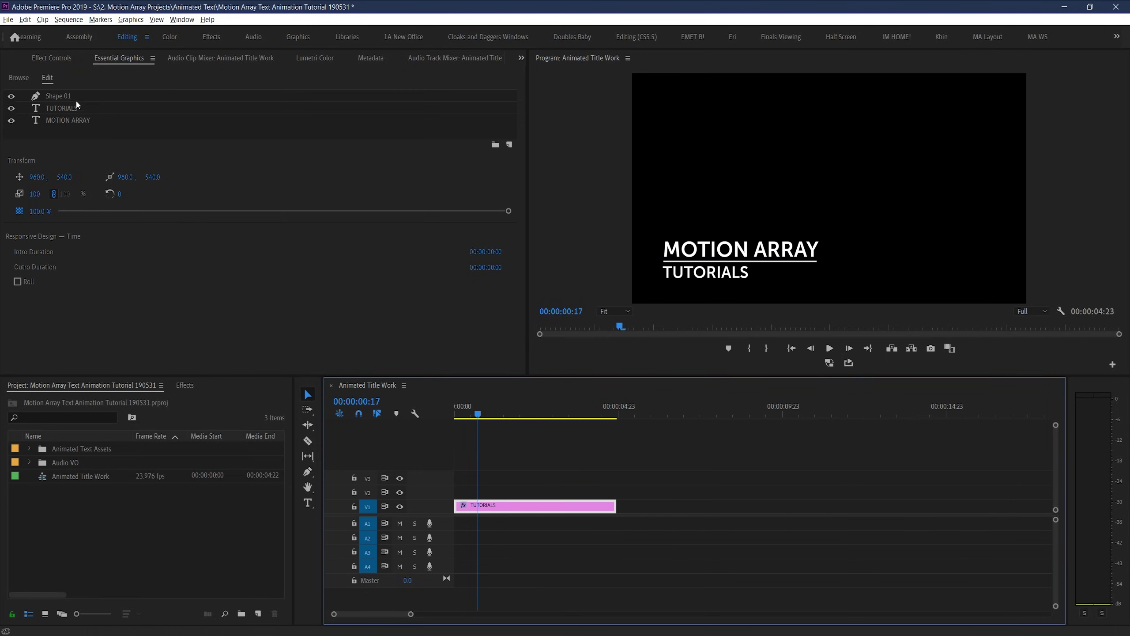
left_click(64, 61)
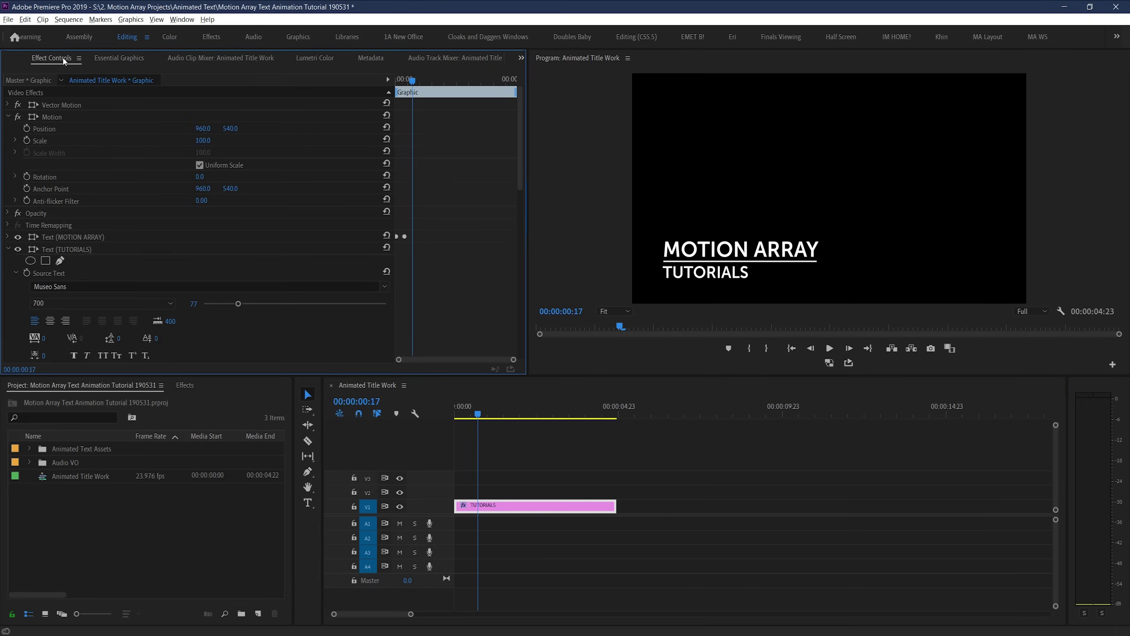
left_click(8, 249)
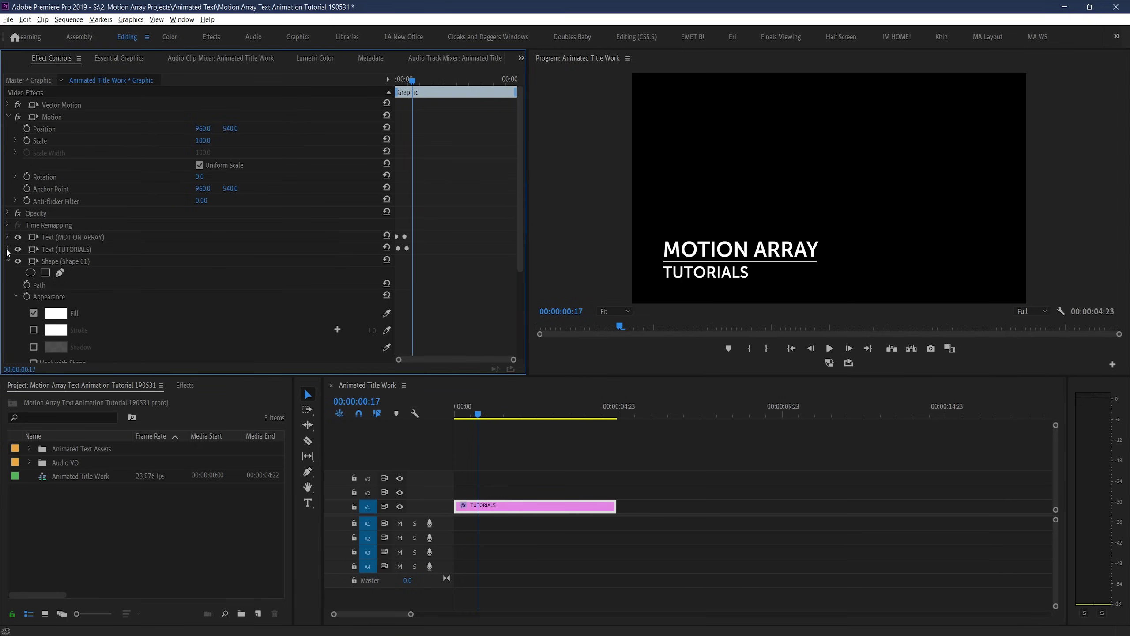
left_click(87, 262)
left_click_drag(522, 267, 512, 371)
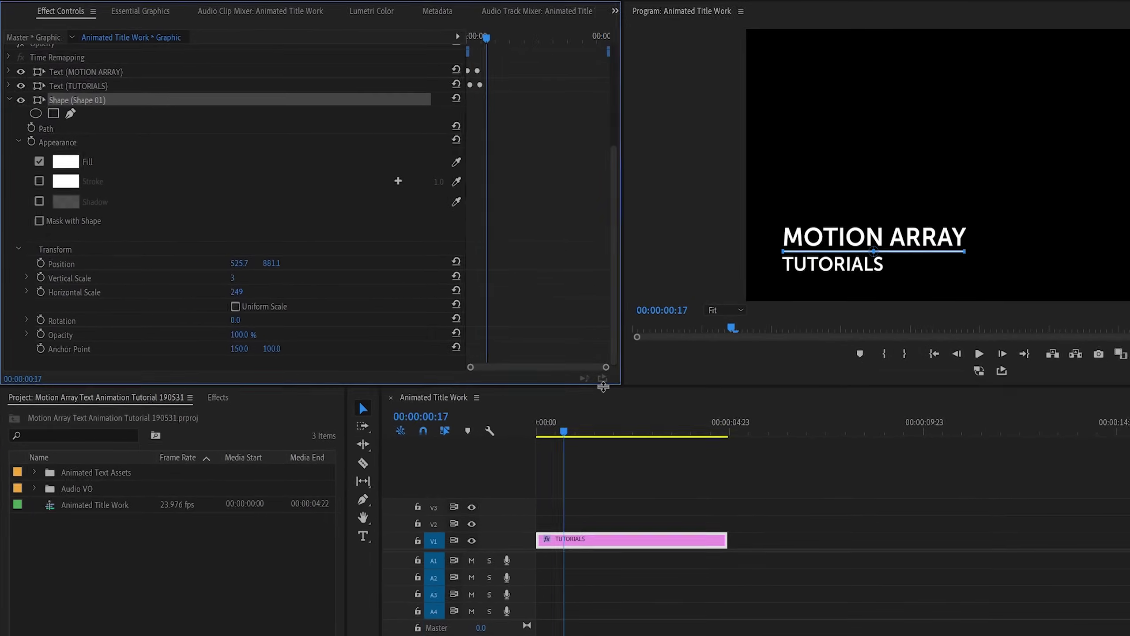
left_click(40, 292)
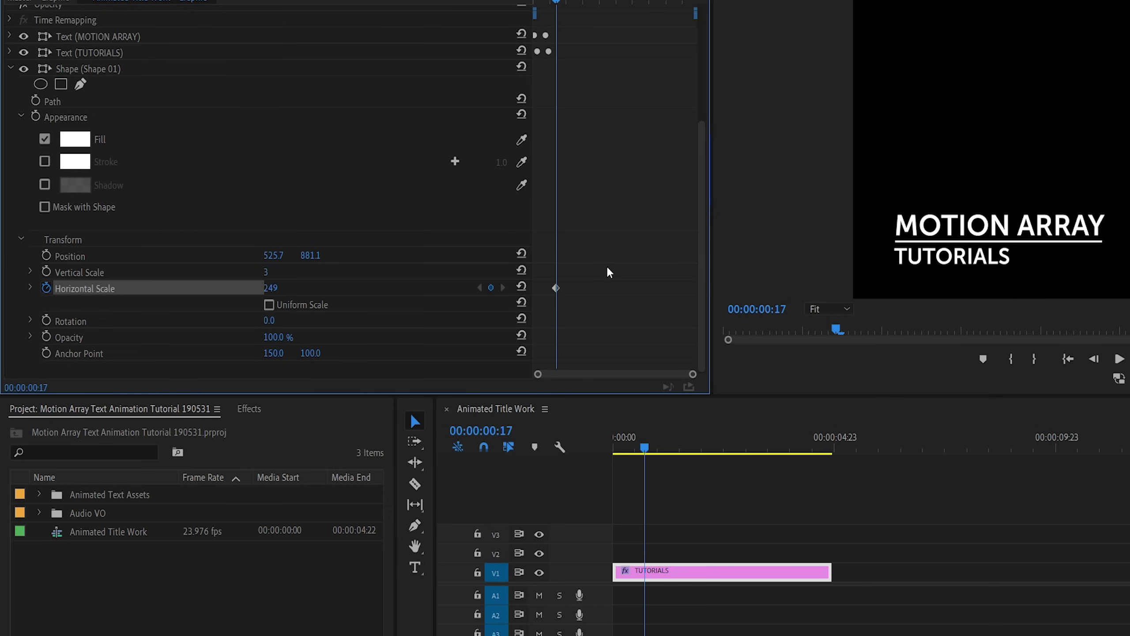
Step: At frame 6, set Horizontal Scale to 0 and play back the line reveal
key("Left")
key("Left")
key("Left")
key("Left")
key("Left")
key("Left")
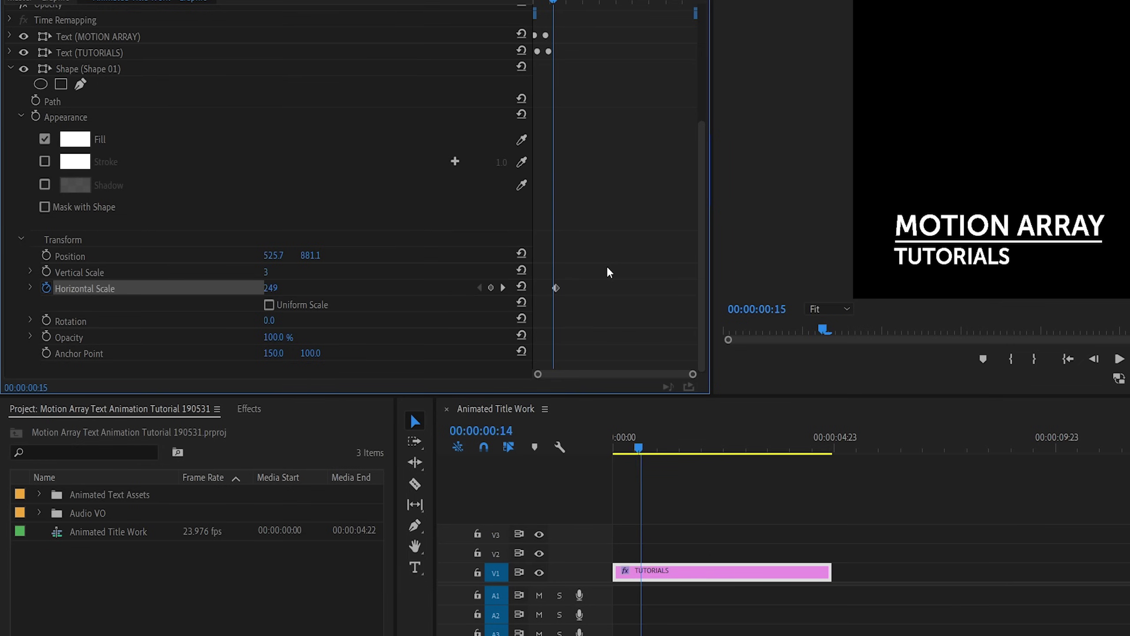
key("Left")
key("Left")
key("Left")
key("Left")
key("Left")
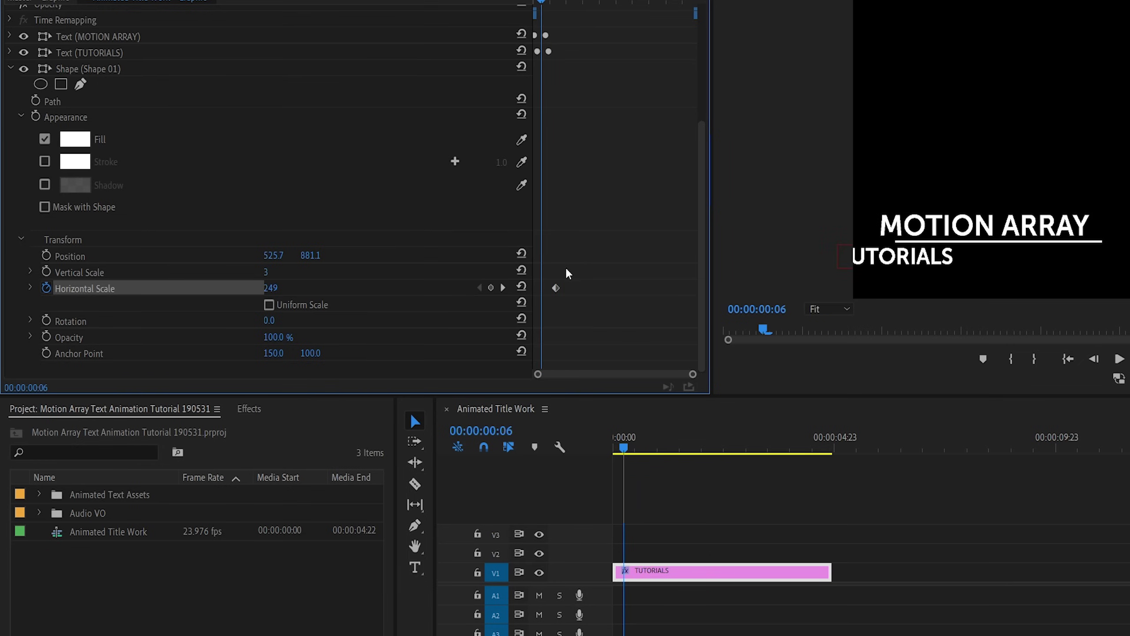
left_click(276, 294)
type("0")
key("Return")
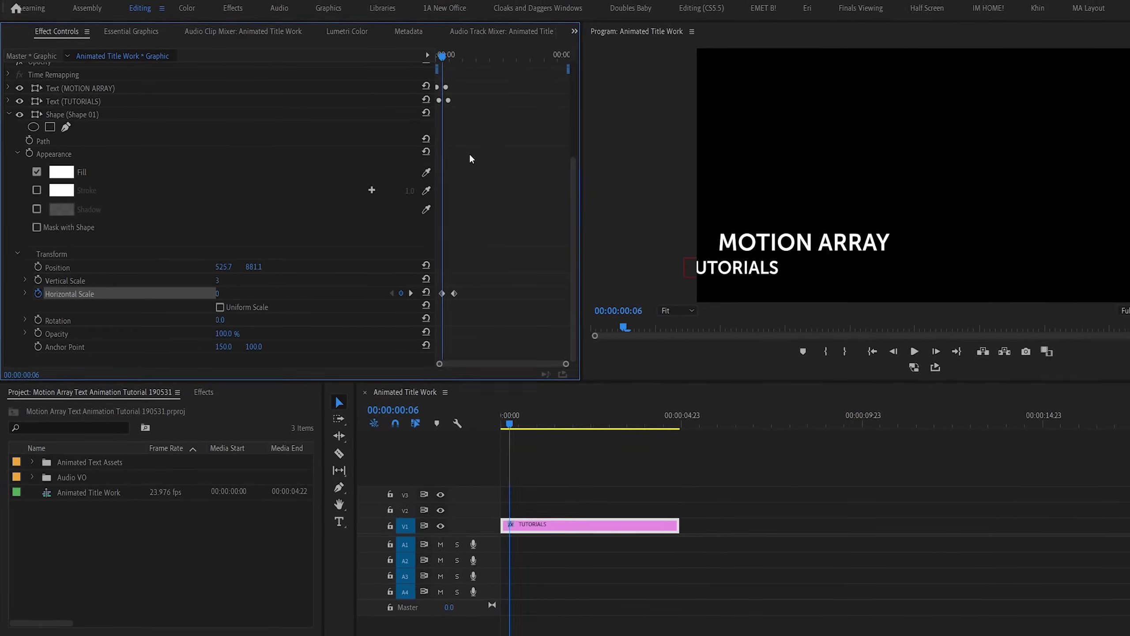
key("space")
key("space")
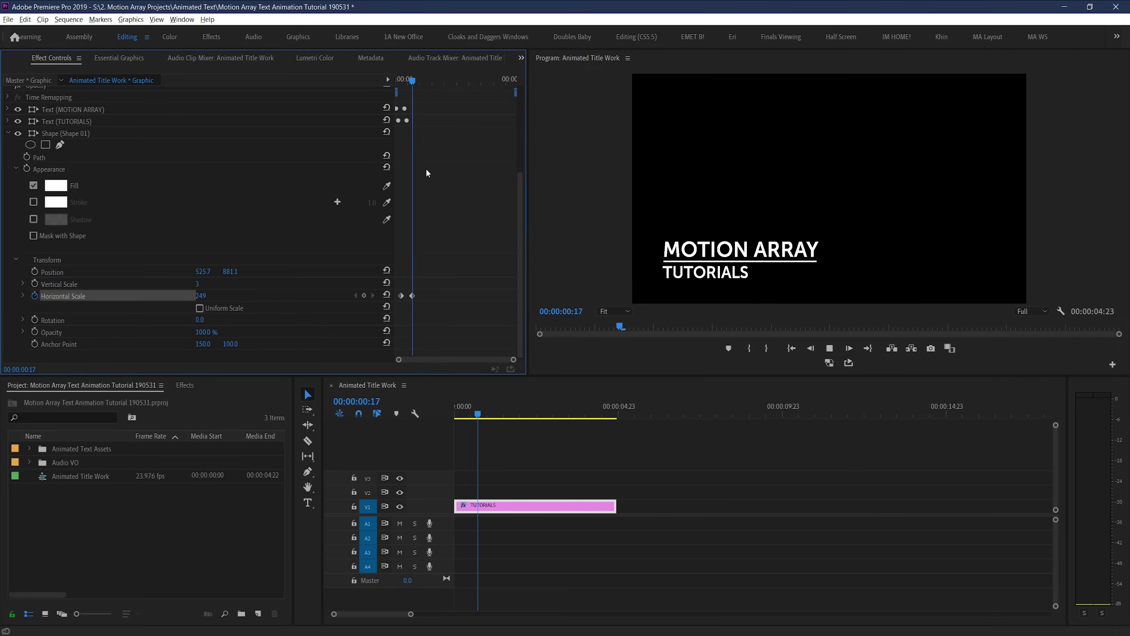
Step: Drag the first Horizontal Scale keyframe's velocity handle for a fast-start ease, then preview the line growth
left_click(23, 296)
scroll(445, 196, "up", 3, "alt")
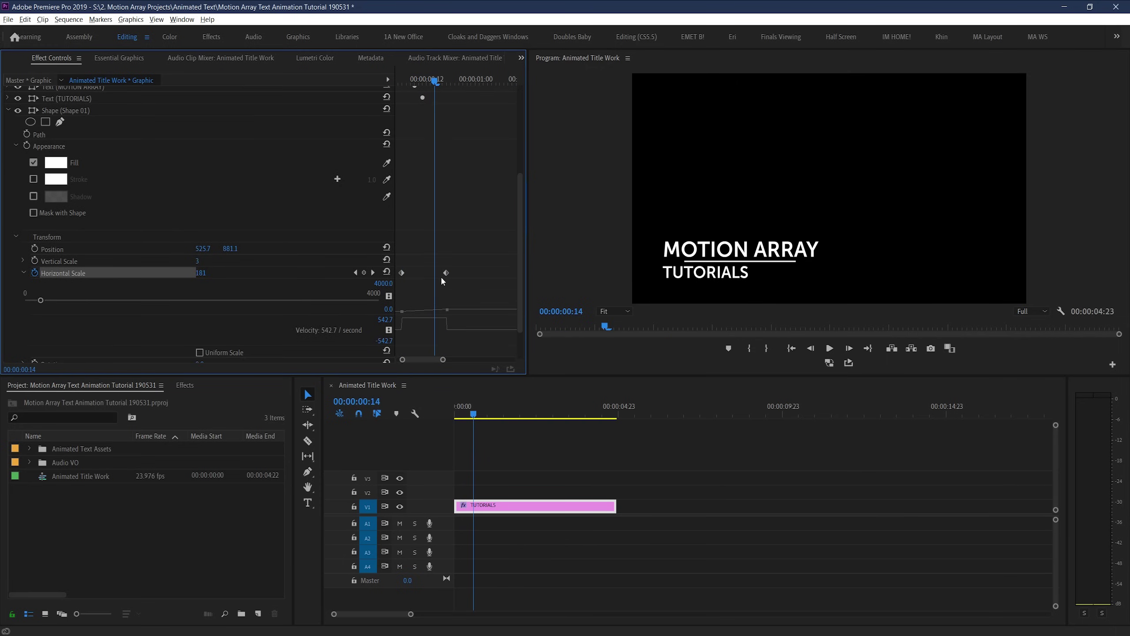
scroll(444, 222, "down", 2)
left_click_drag(406, 295, 431, 310)
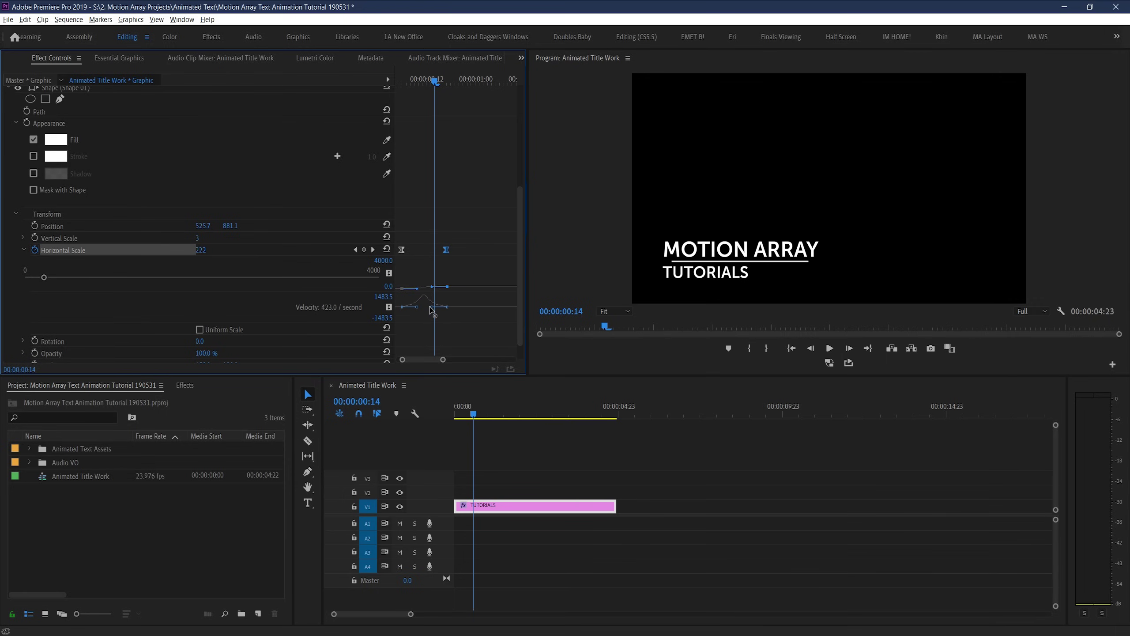
key("space")
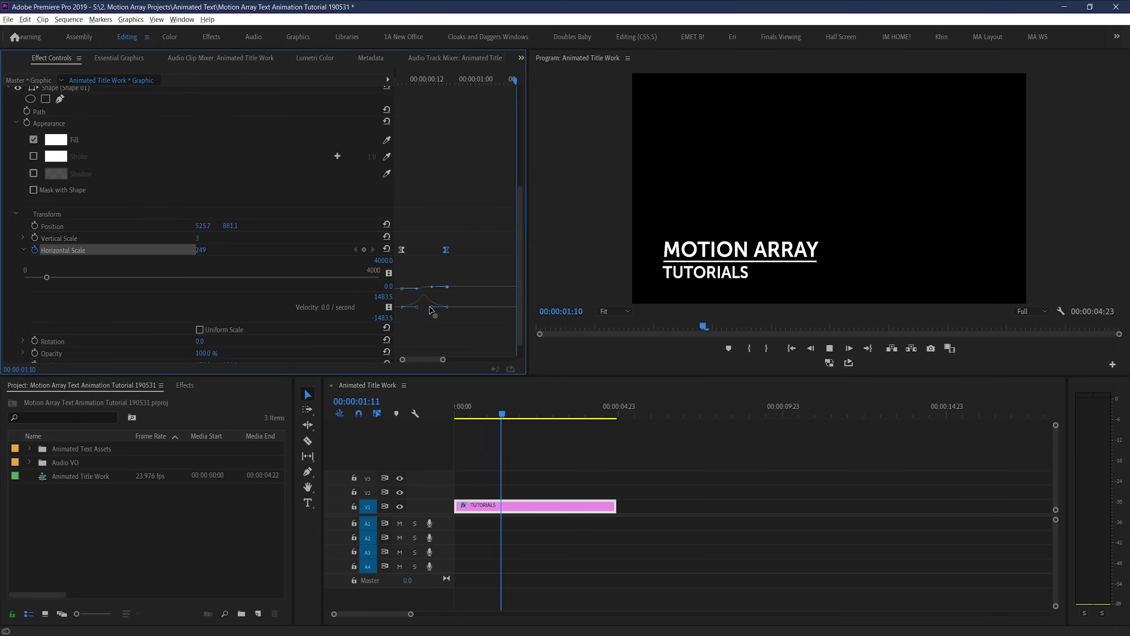
key("space")
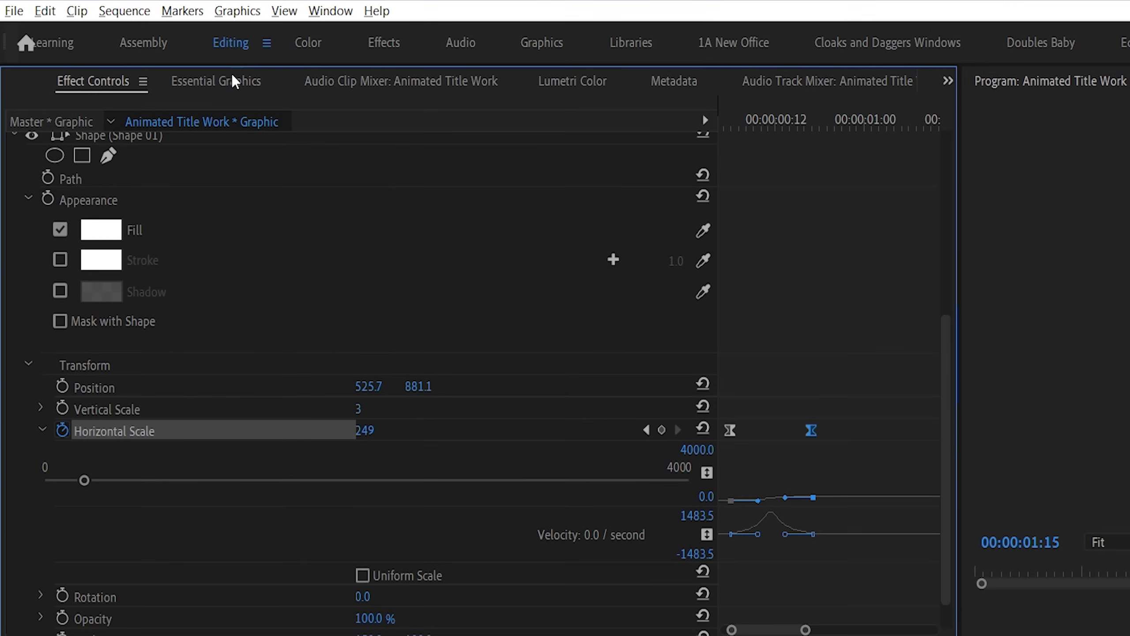
Step: Pin the Shape 01 line to the MOTION ARRAY text layer, anchored at its left edge
left_click(127, 56)
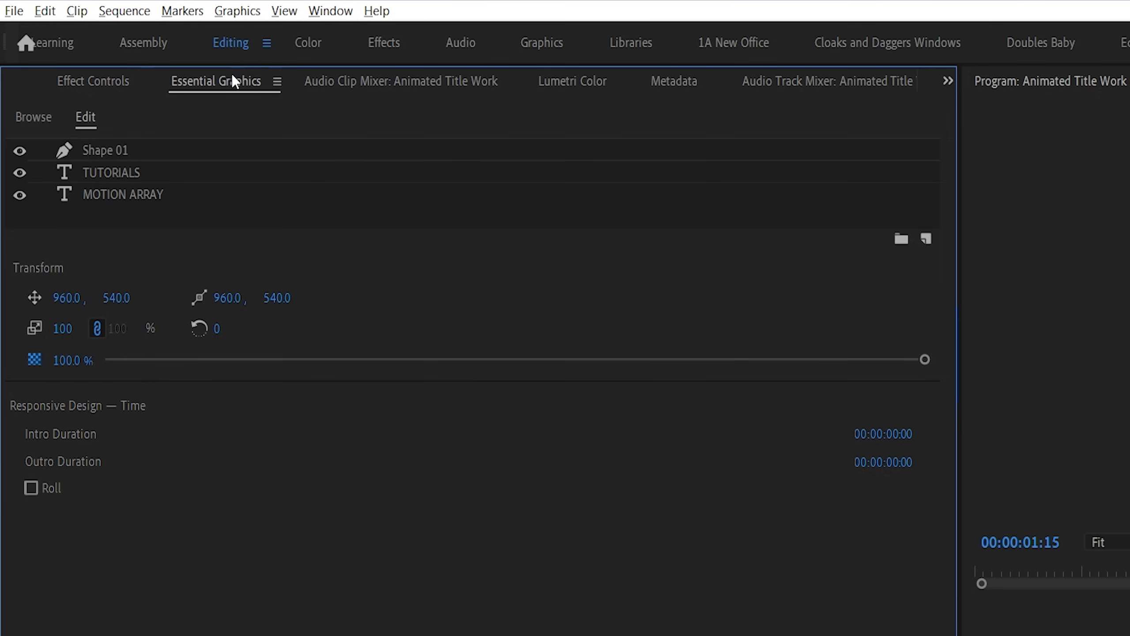
left_click(96, 151)
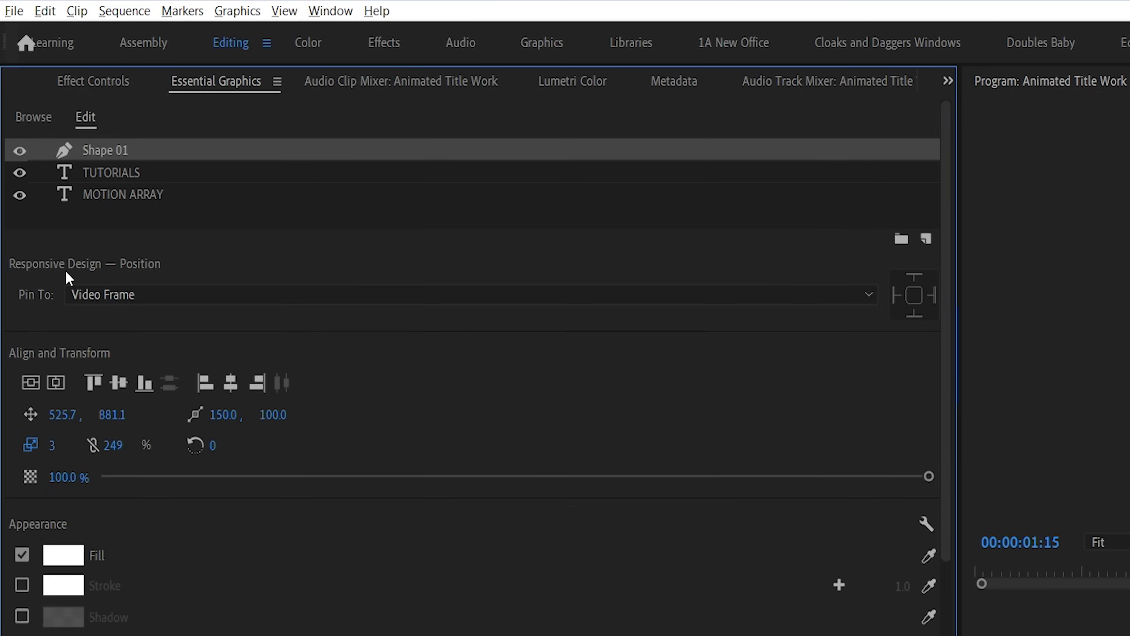
left_click(210, 295)
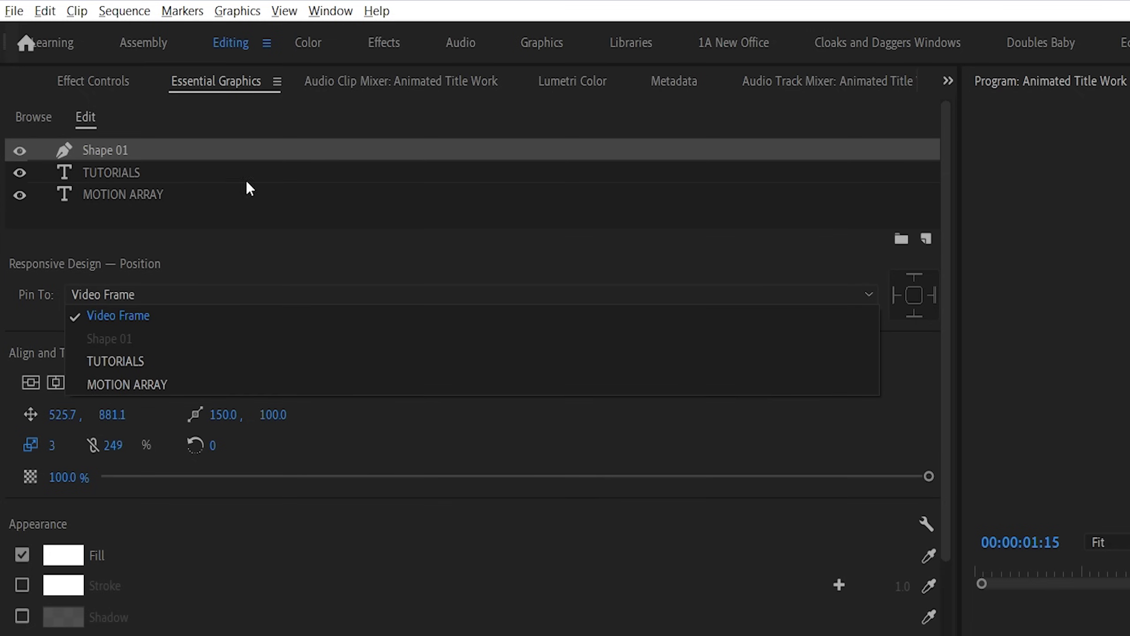
left_click(105, 156)
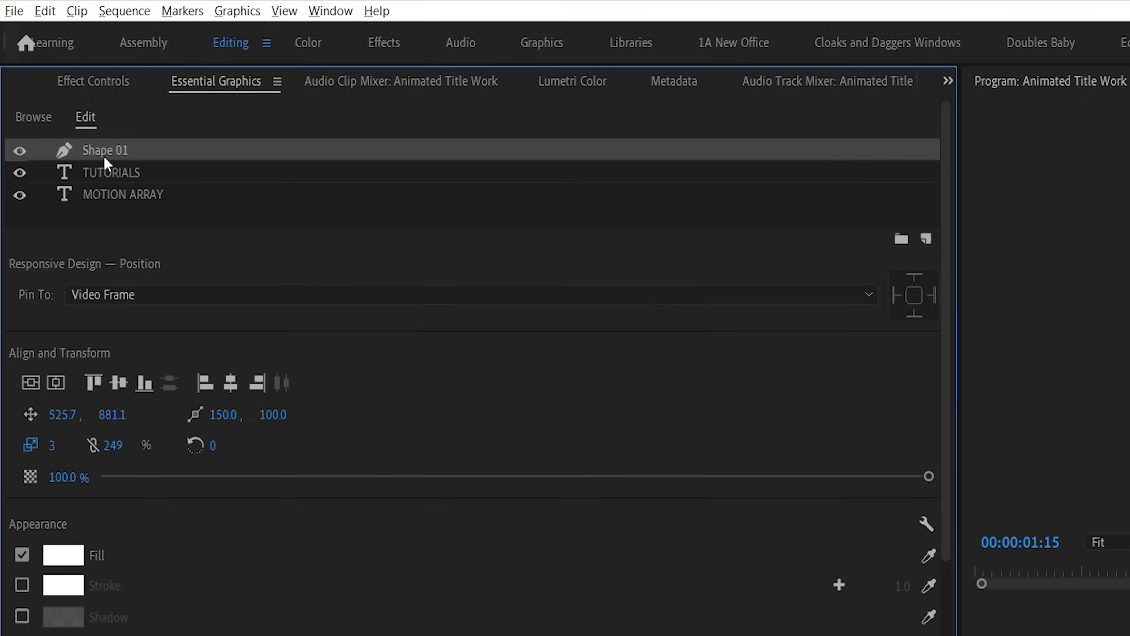
left_click(92, 301)
left_click(113, 391)
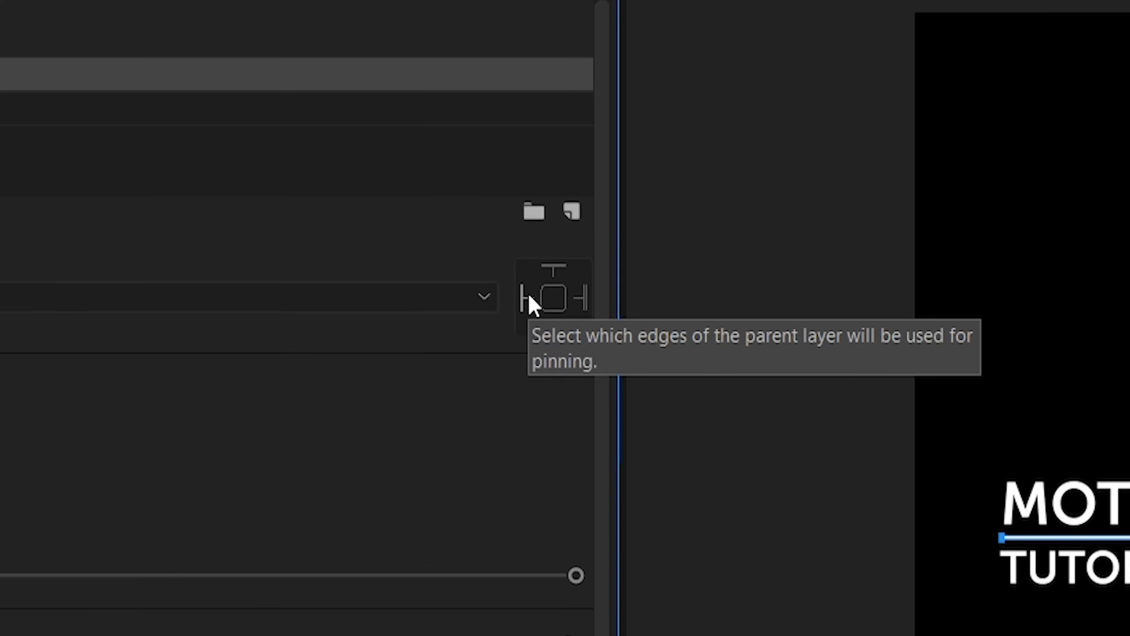
left_click(529, 296)
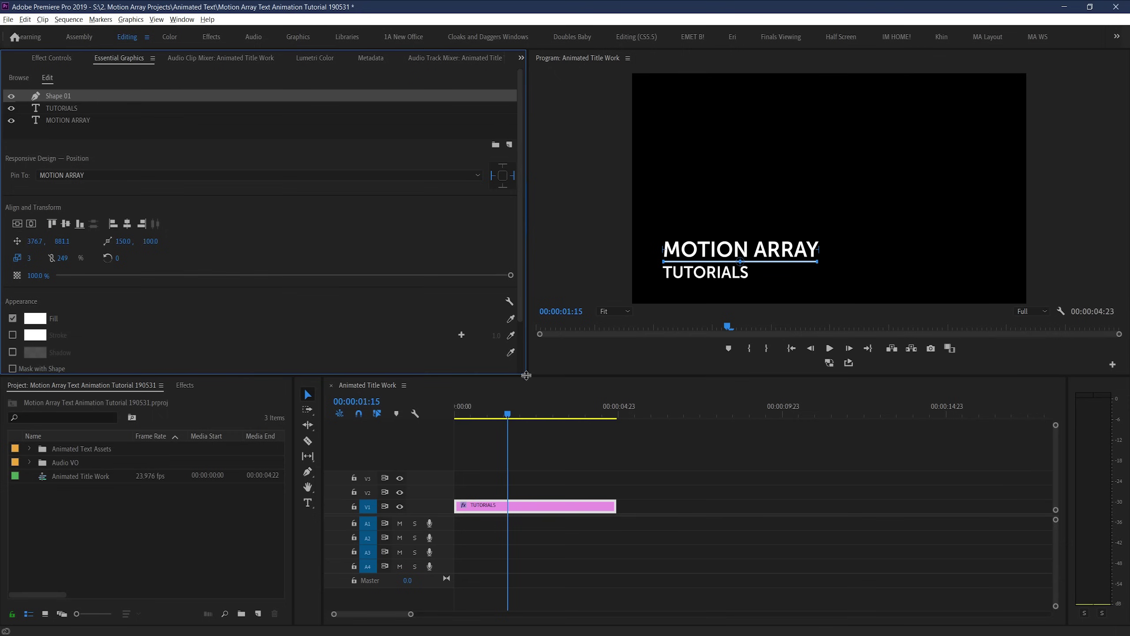
left_click(555, 461)
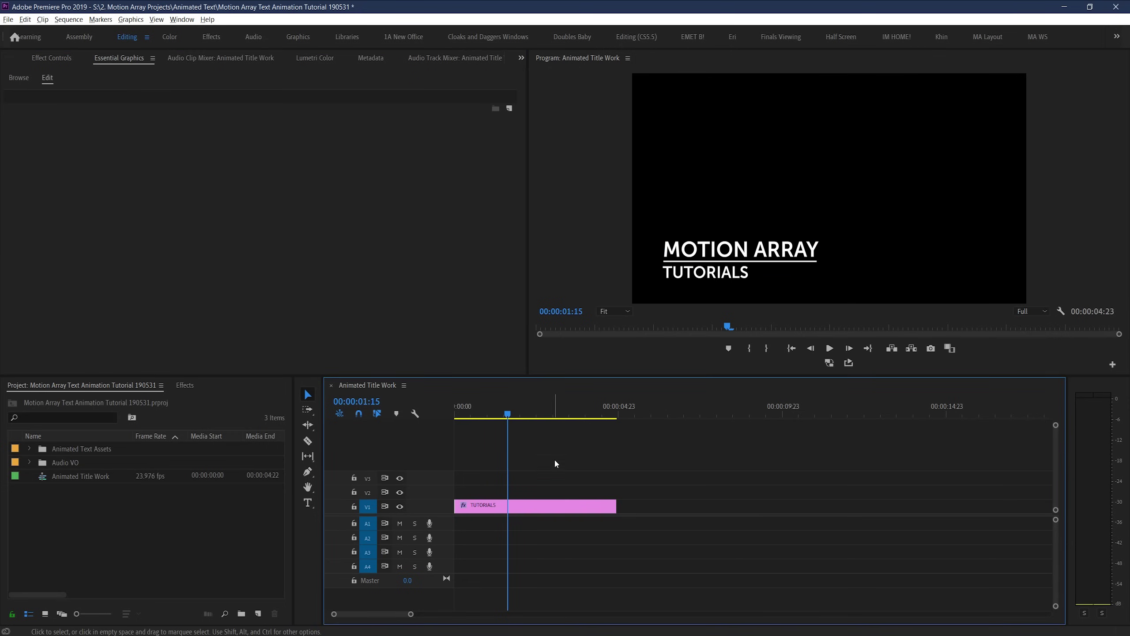
left_click(552, 505)
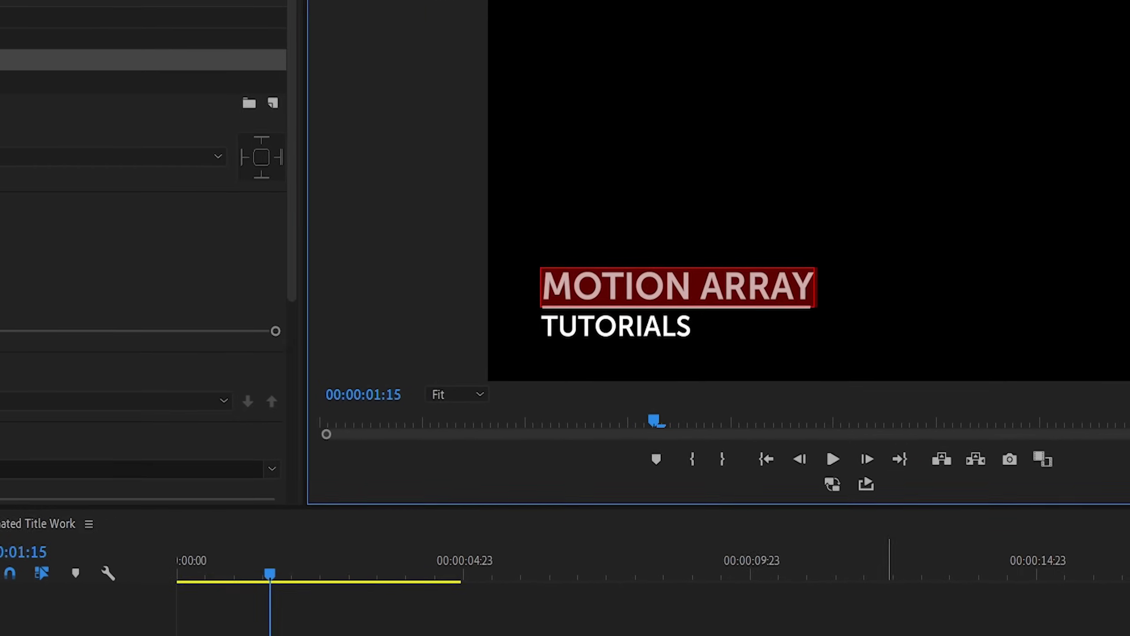
type("AWESOME")
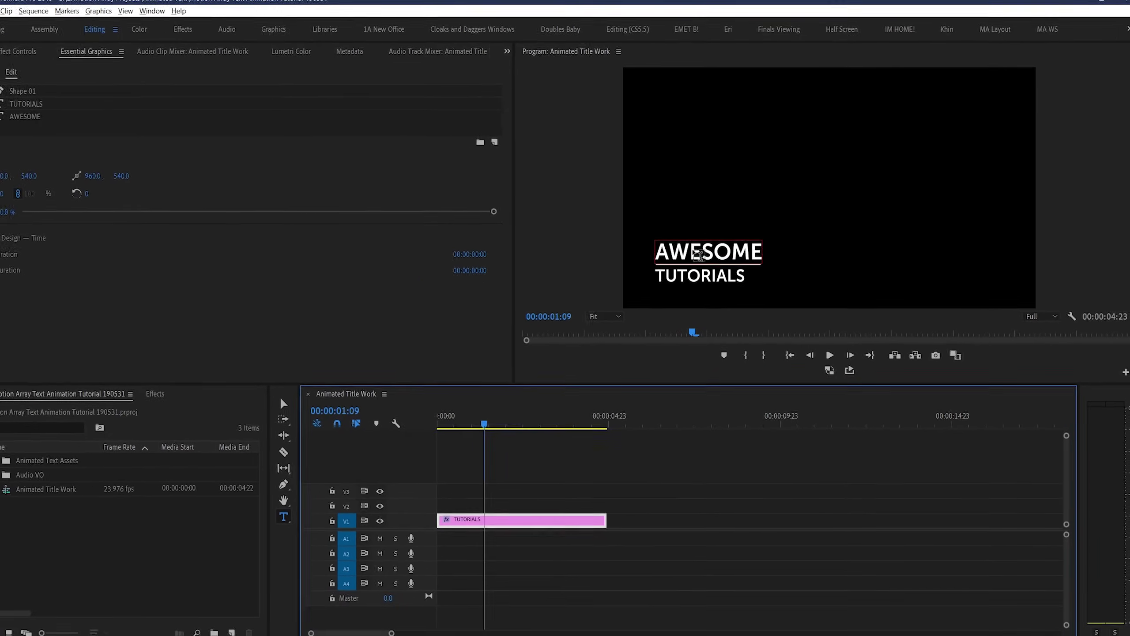
double_click(699, 255)
type("MAO")
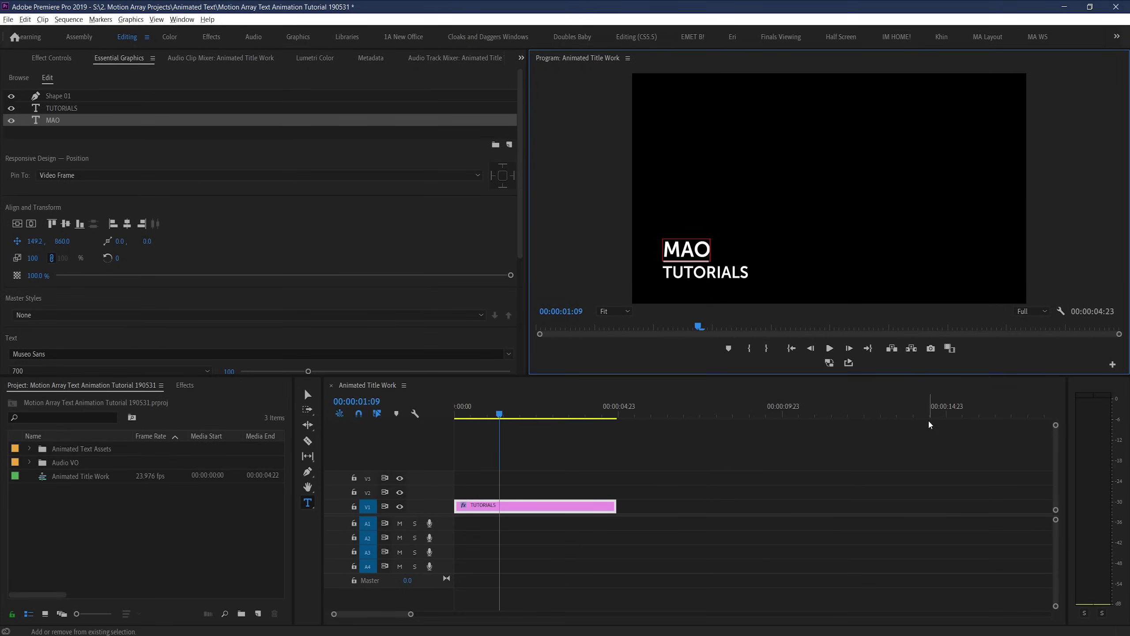
key("BackSpace")
key("BackSpace")
type("OTION ARRAY")
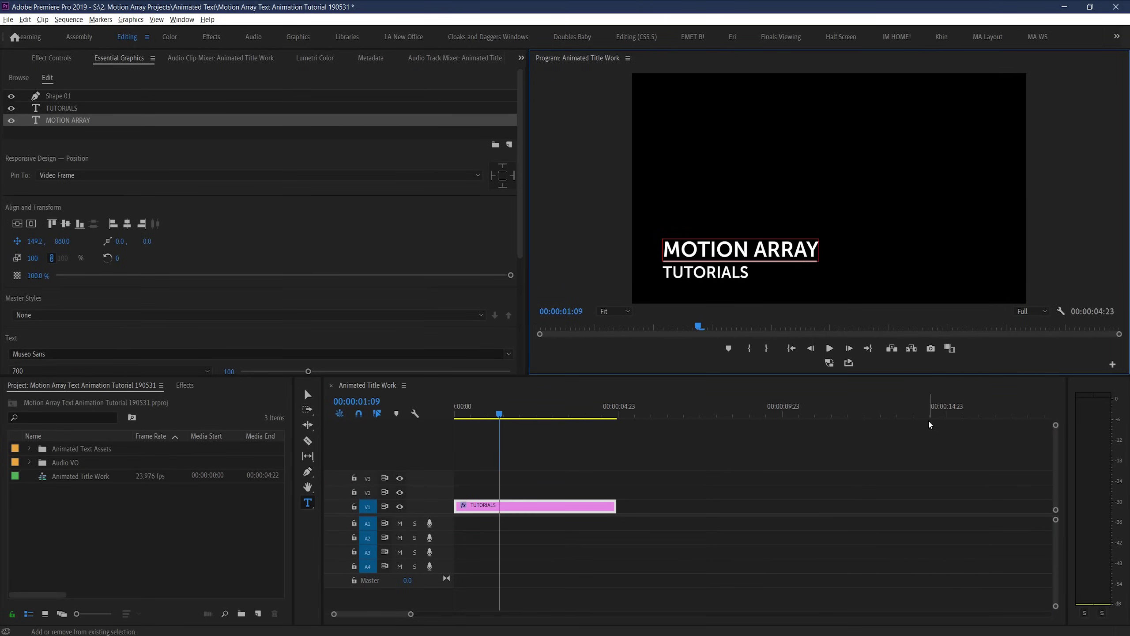
left_click(623, 448)
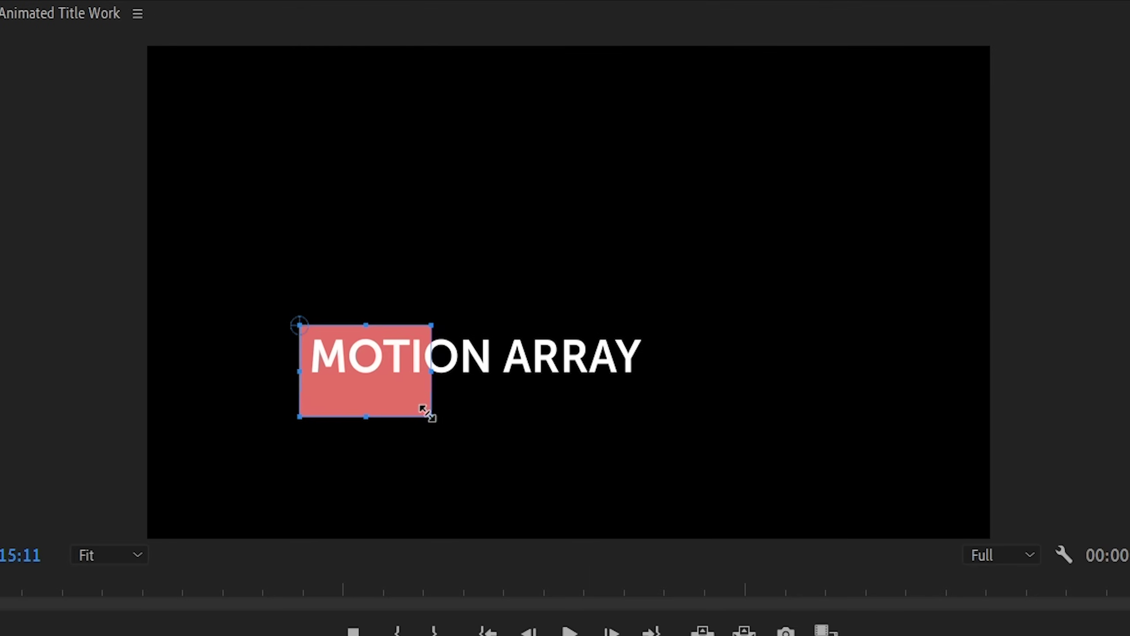
Step: Widen the red box behind the title and pin it to the MOTION ARRAY text
left_click_drag(766, 244, 864, 227)
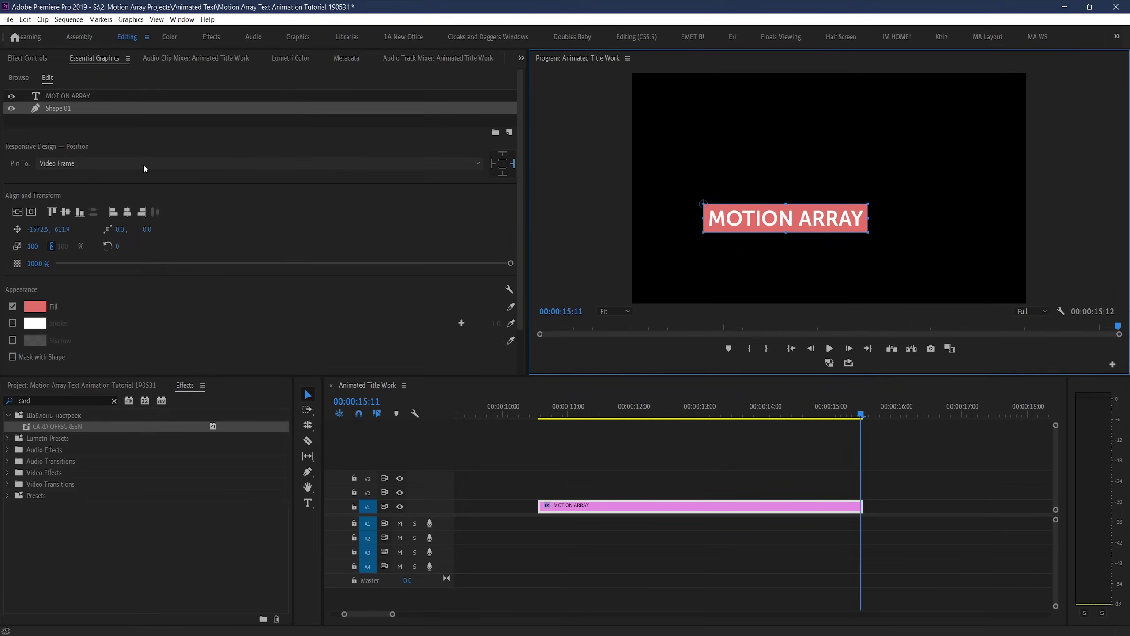
left_click(67, 163)
left_click(67, 188)
Step: Retype the title text as AWESOME TITLES
double_click(753, 222)
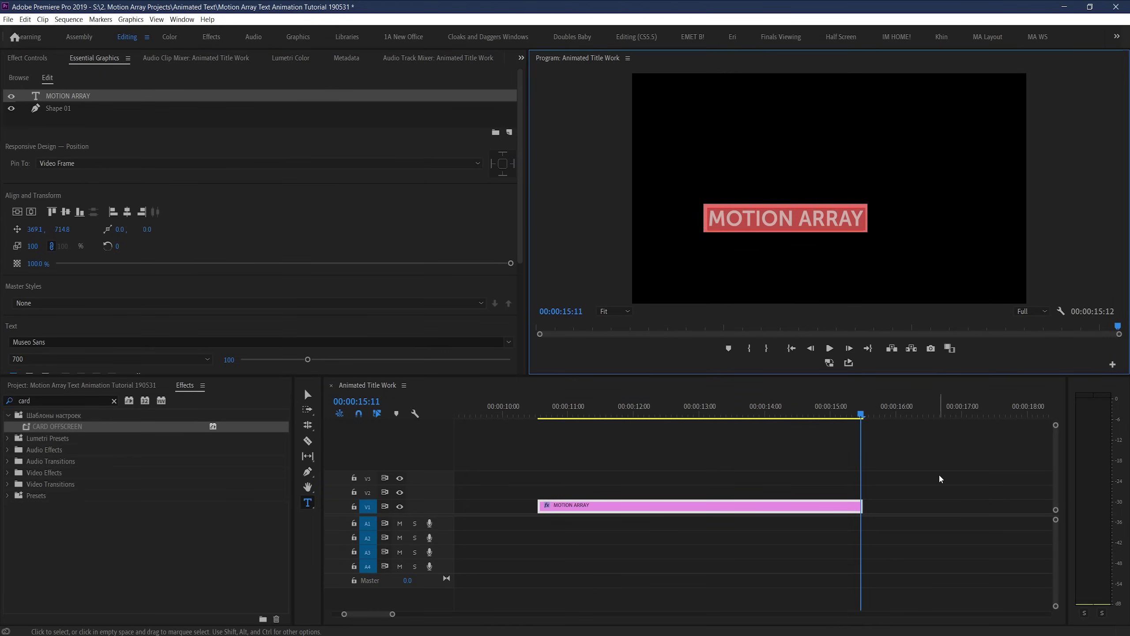
type("AWESOEM")
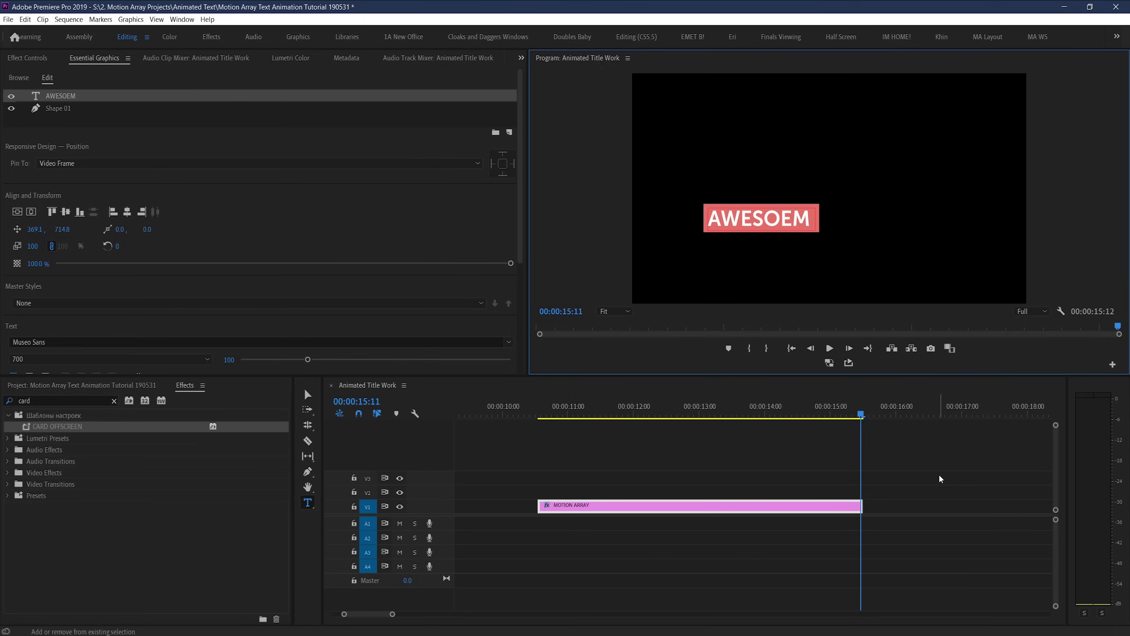
key("BackSpace")
key("BackSpace")
type("ME TITLES")
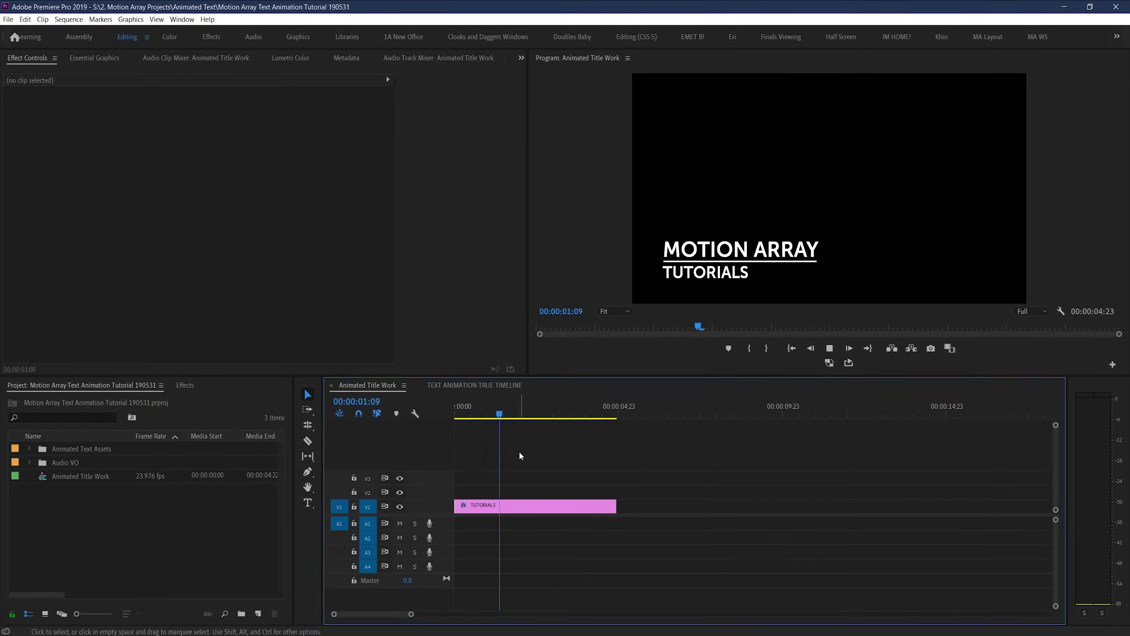
key("space")
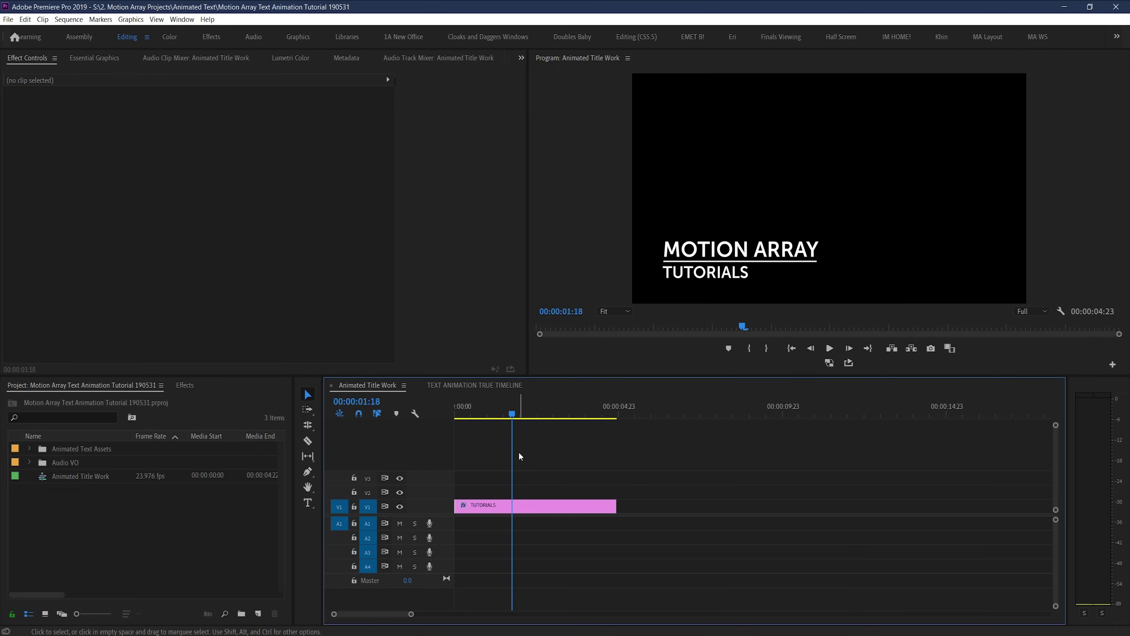
left_click(519, 507)
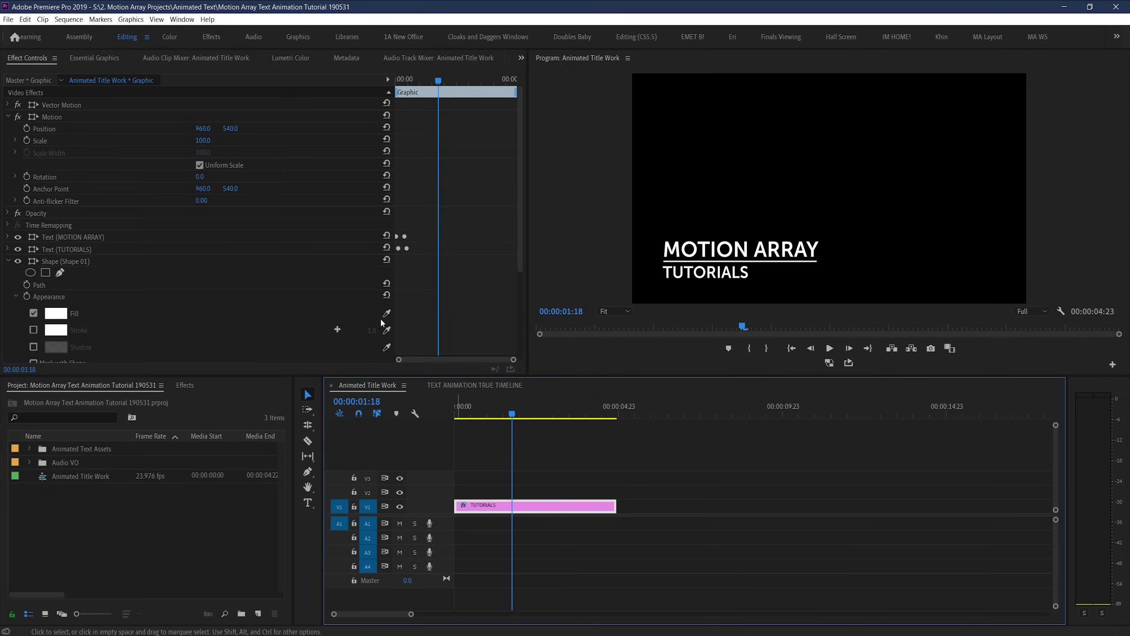
left_click(105, 66)
left_click(66, 96)
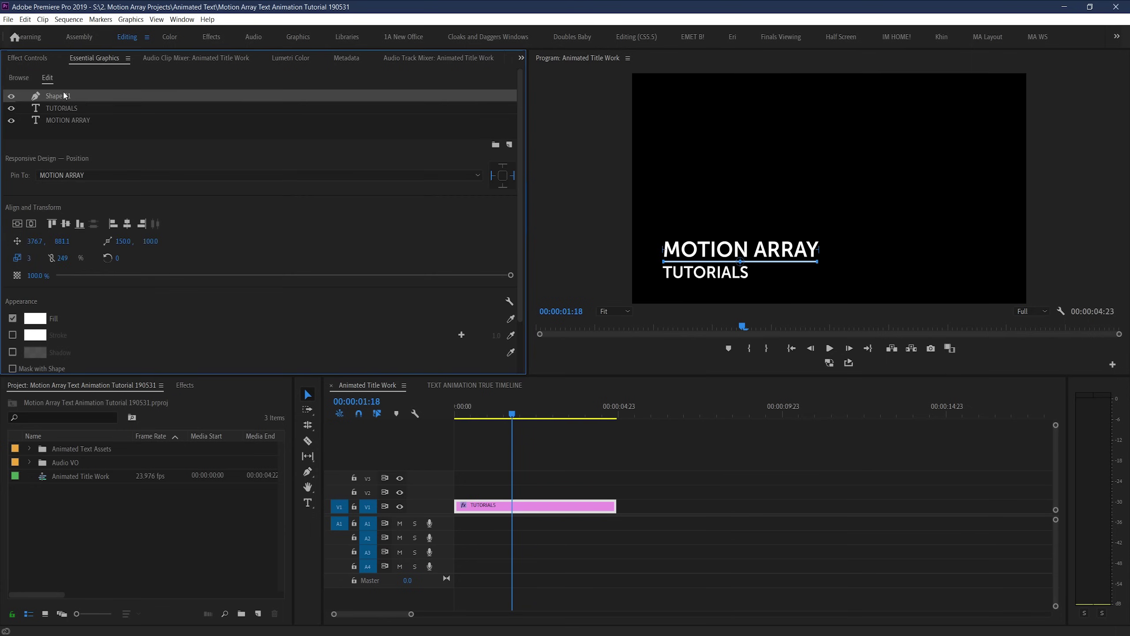
left_click(66, 108)
left_click(69, 124)
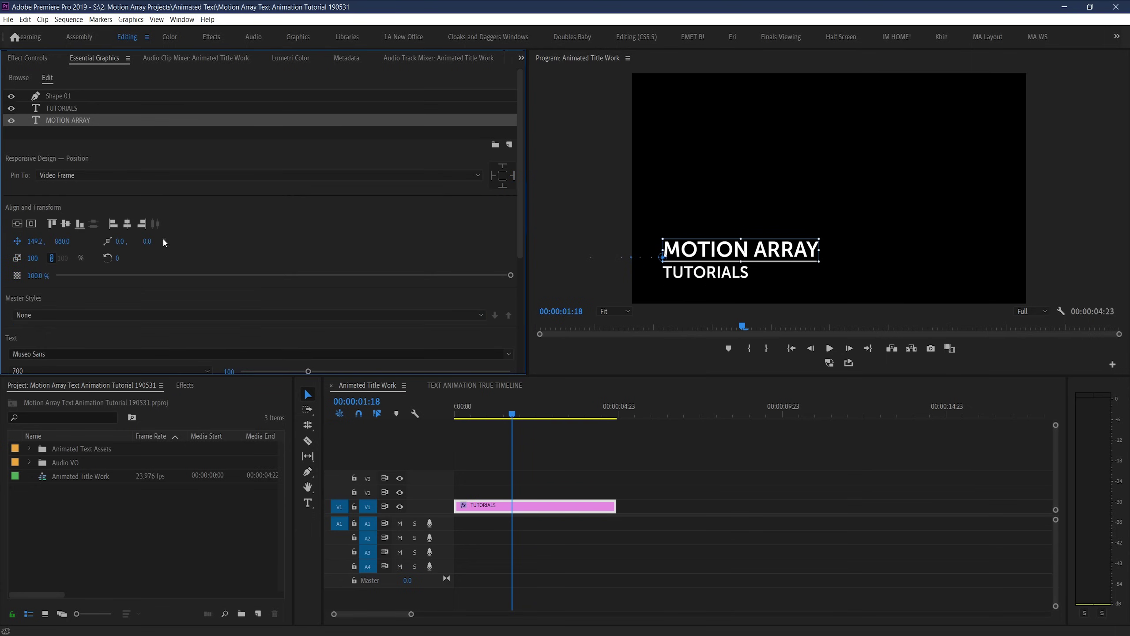
left_click(528, 454)
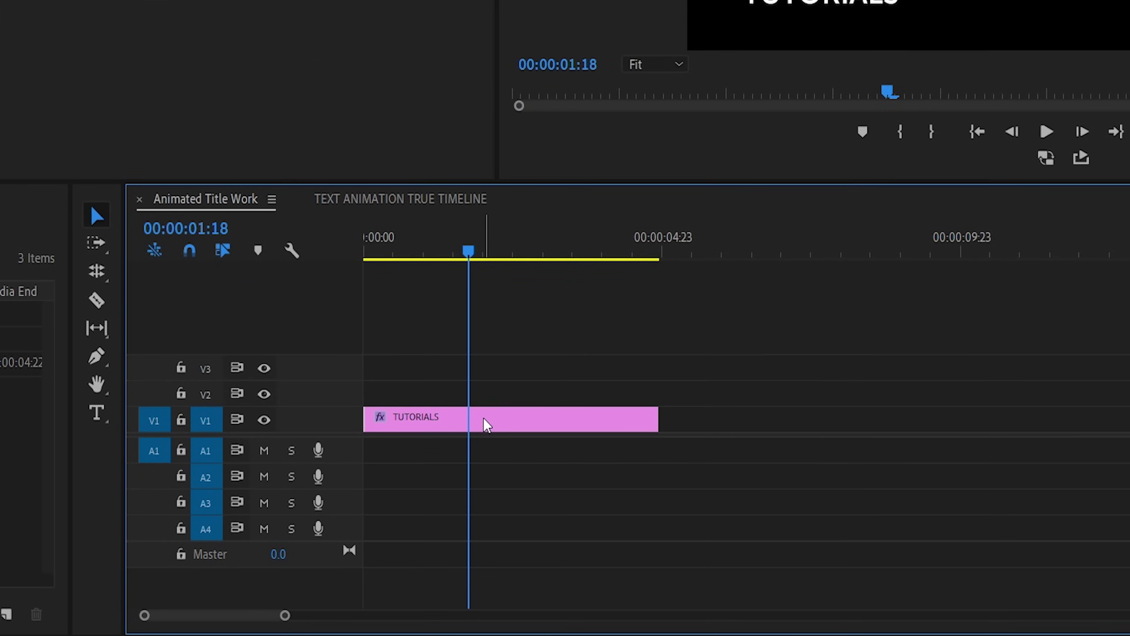
Step: Export the title as motion graphics template '1 Lower Third Motion Array' and view it among saved templates
right_click(484, 424)
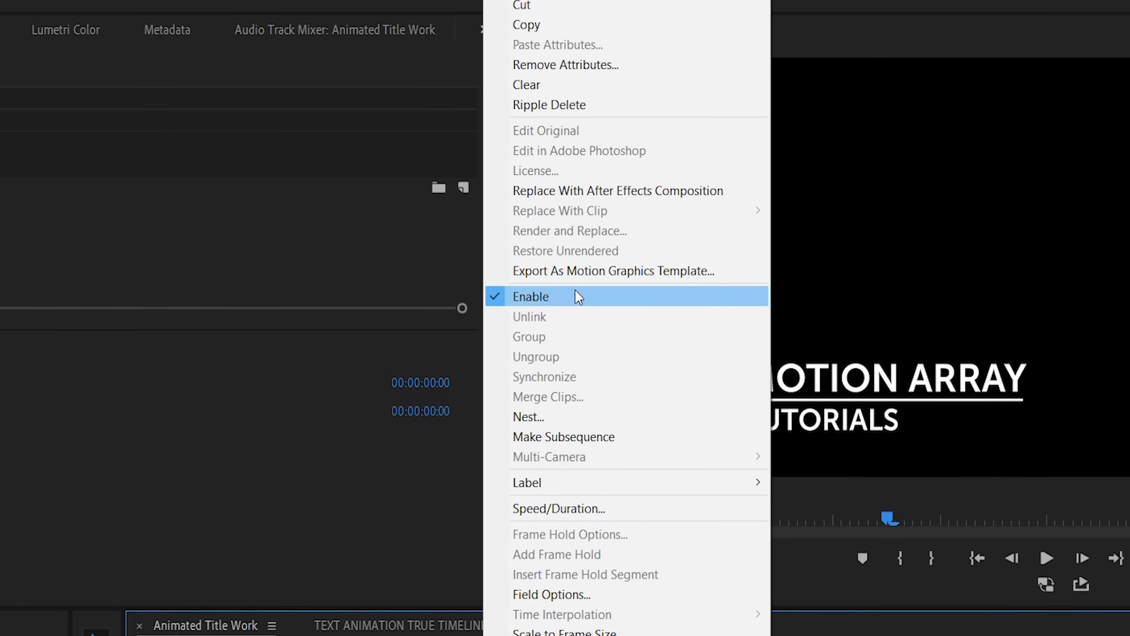
left_click(586, 267)
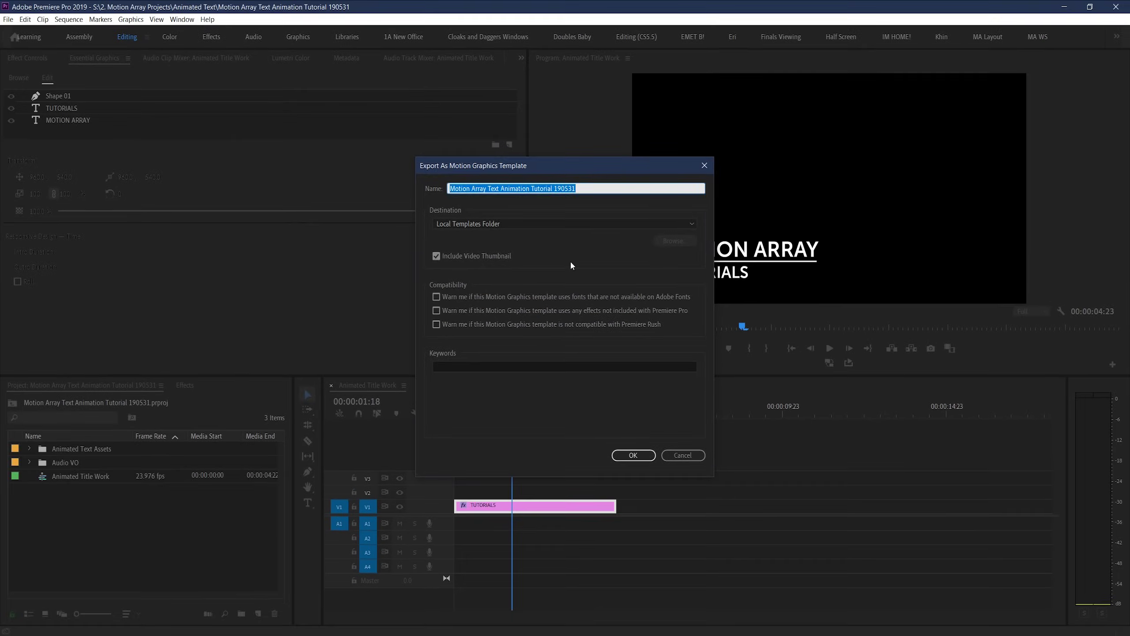
type("1 Lower Third Motion Array")
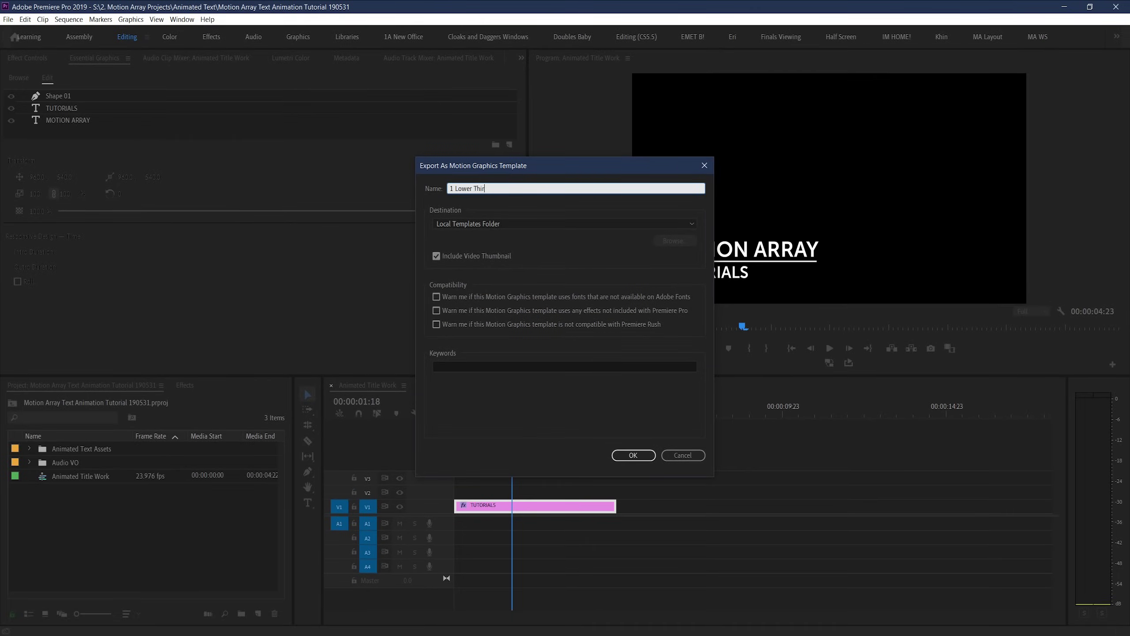
left_click(625, 453)
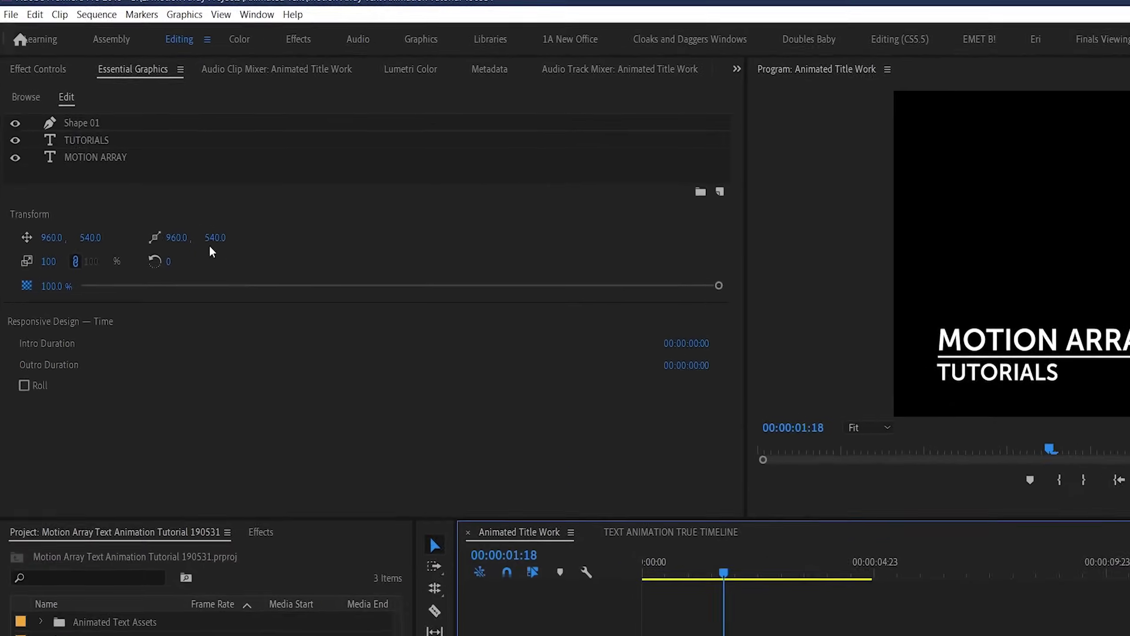
left_click(40, 116)
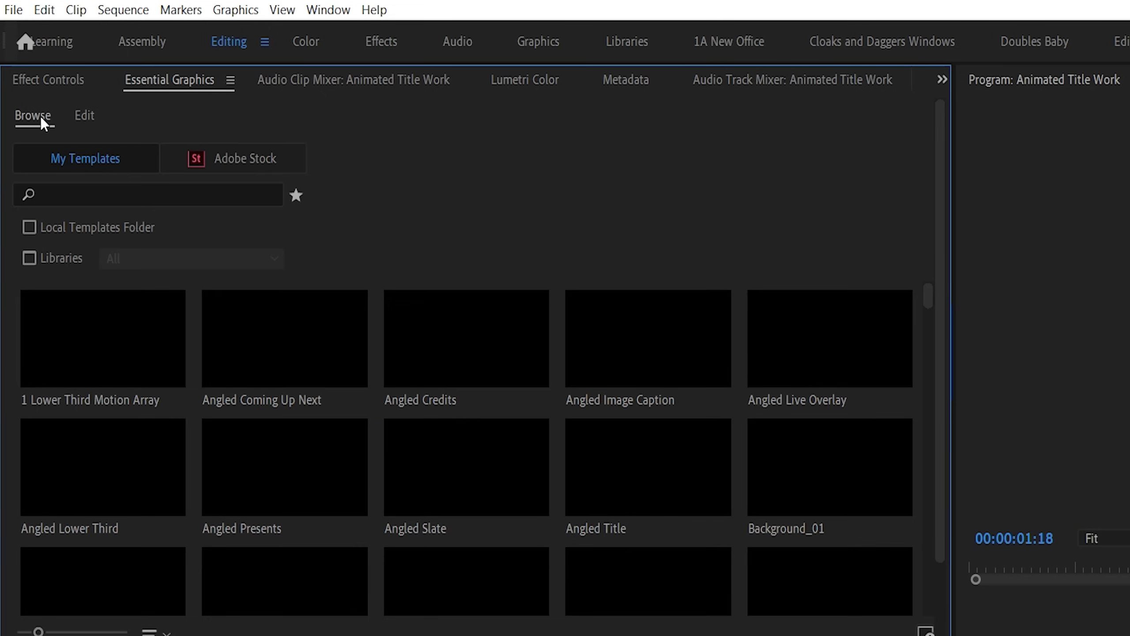
mouse_move(20, 383)
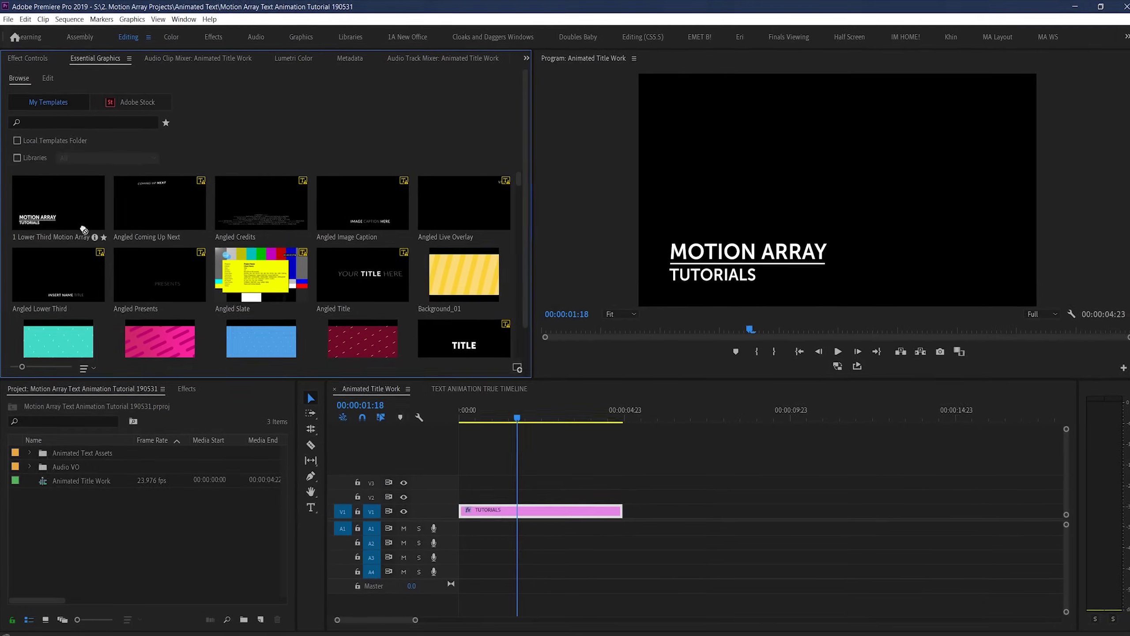
Step: Place a second copy of the template after the first clip and play it back
left_click_drag(83, 229, 641, 505)
left_click(636, 414)
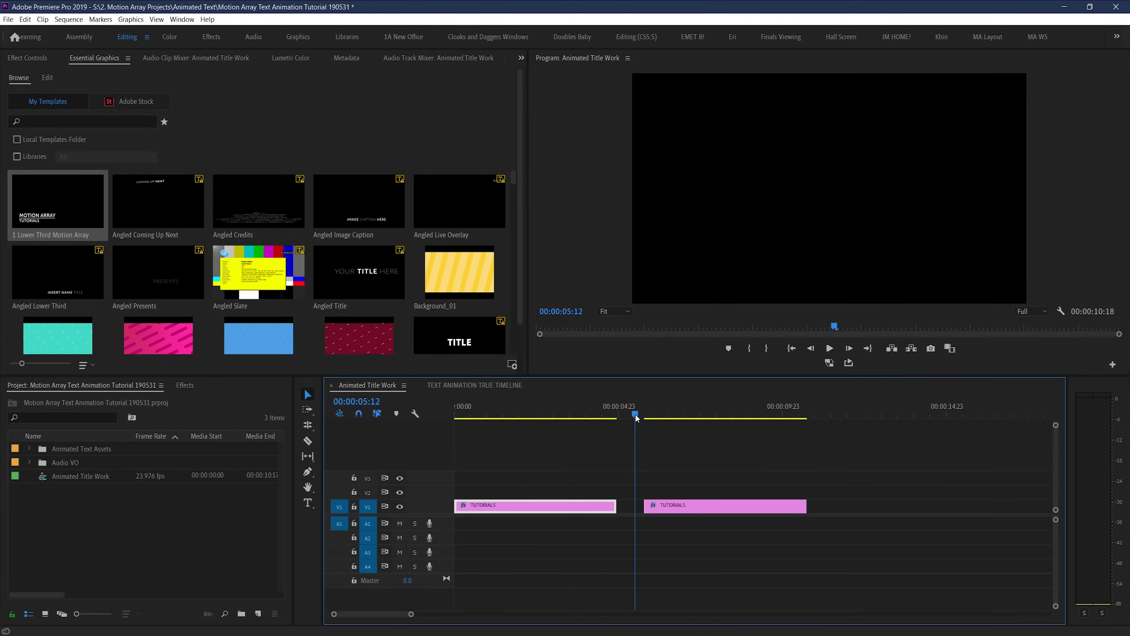
key("space")
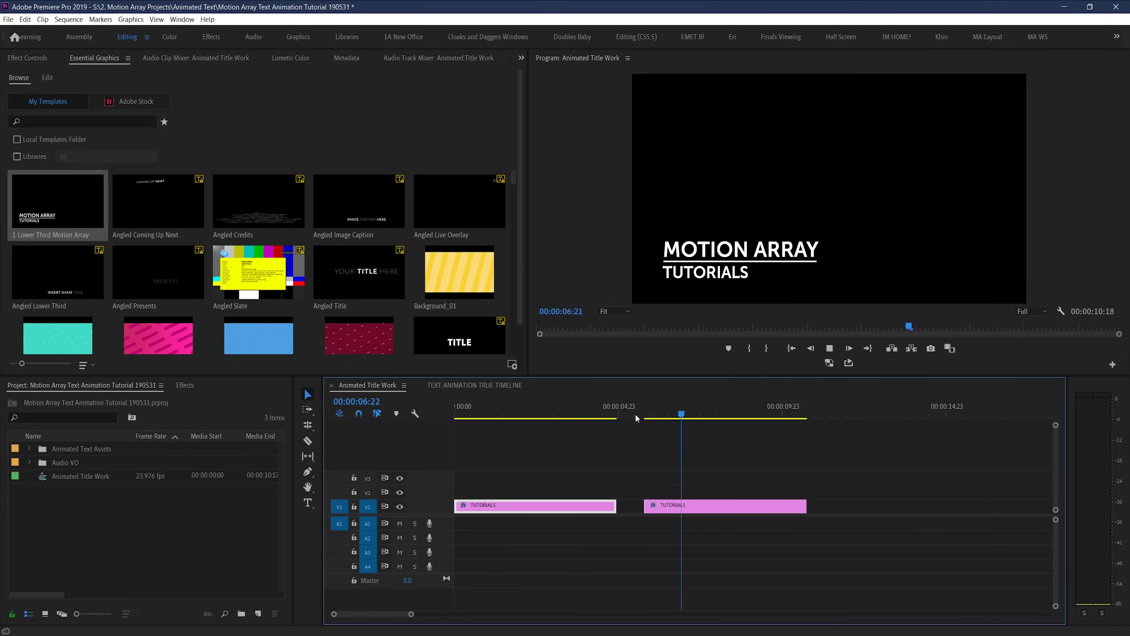
key("space")
key("space")
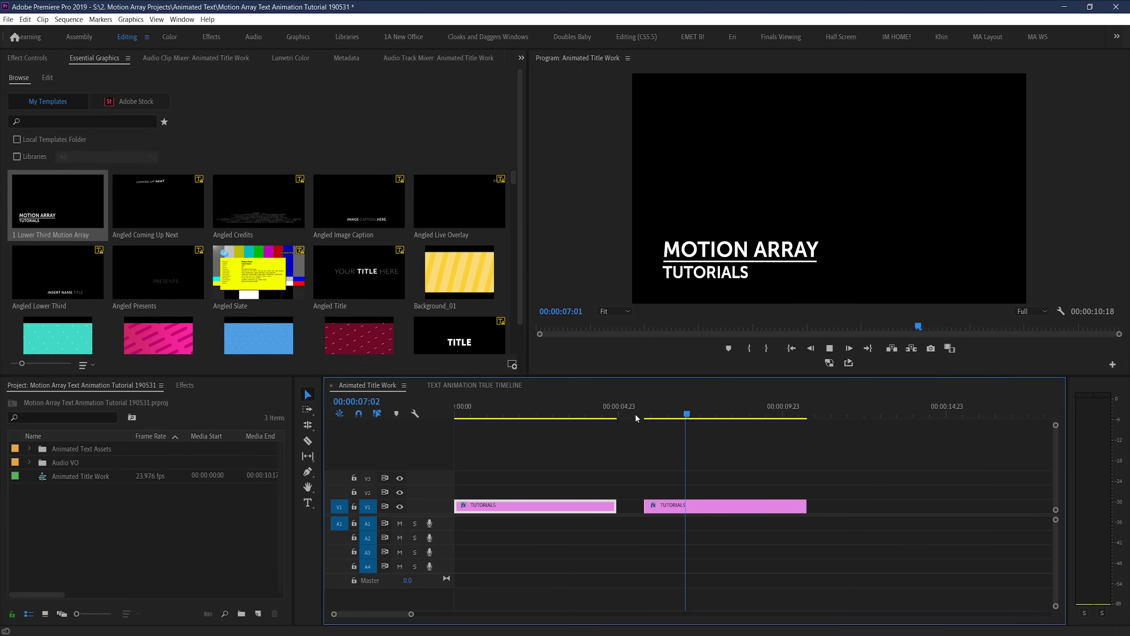
Step: Change the second clip's top line to AWESOME! and replay the animation
left_click(710, 512)
double_click(726, 262)
type("A")
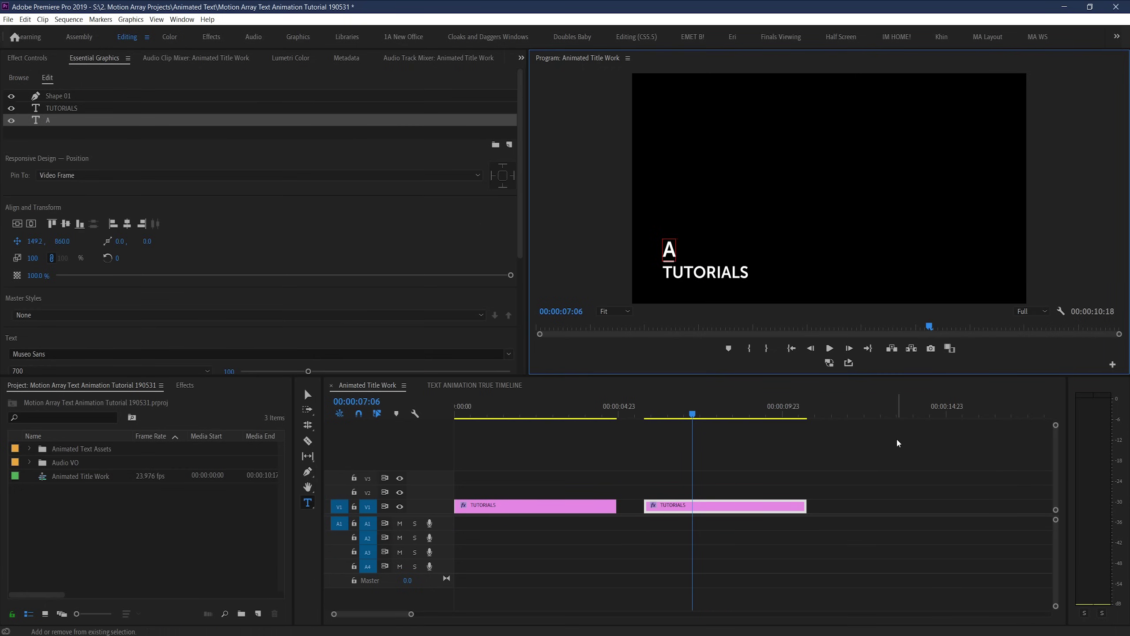
type("WESOME!")
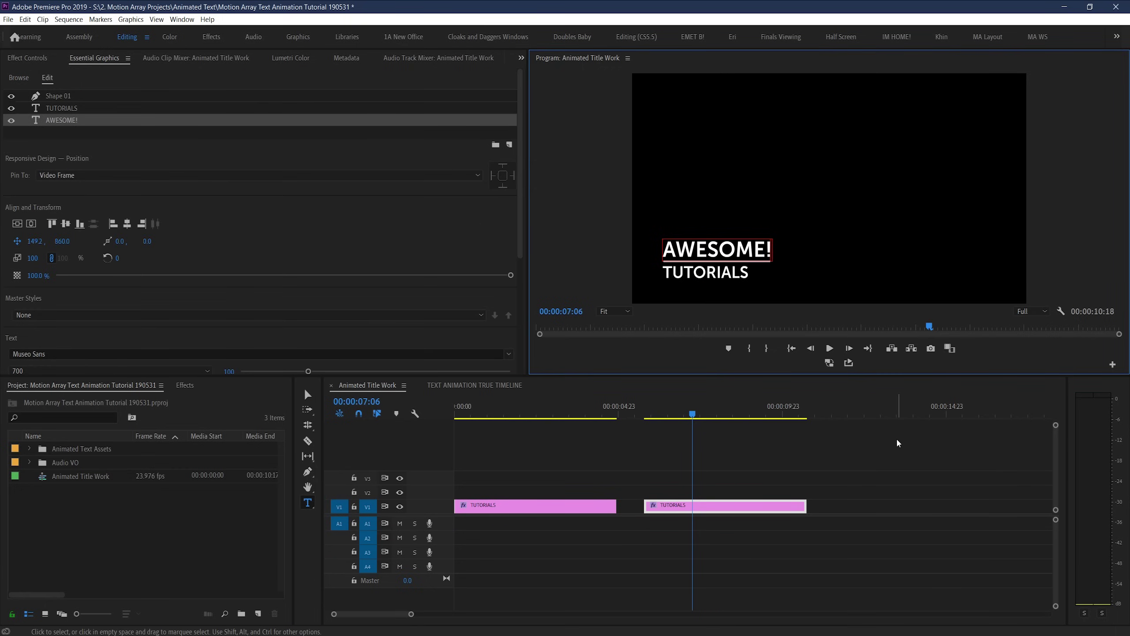
left_click(858, 451)
left_click(644, 414)
key("space")
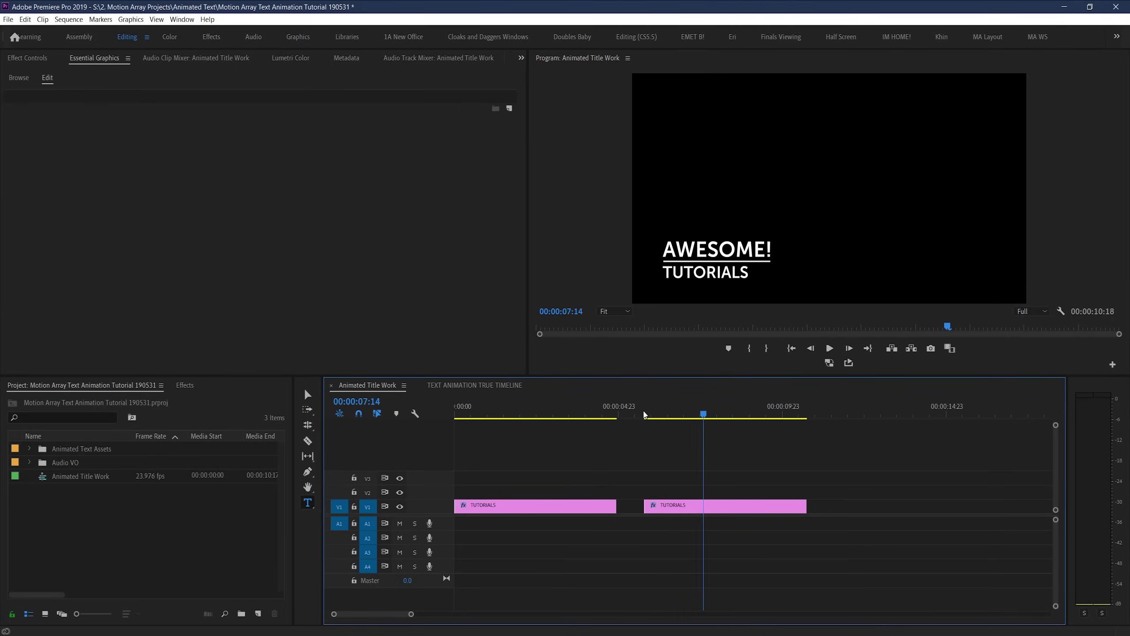
Step: Move the playhead back to an earlier point in the title clips
left_click(644, 414)
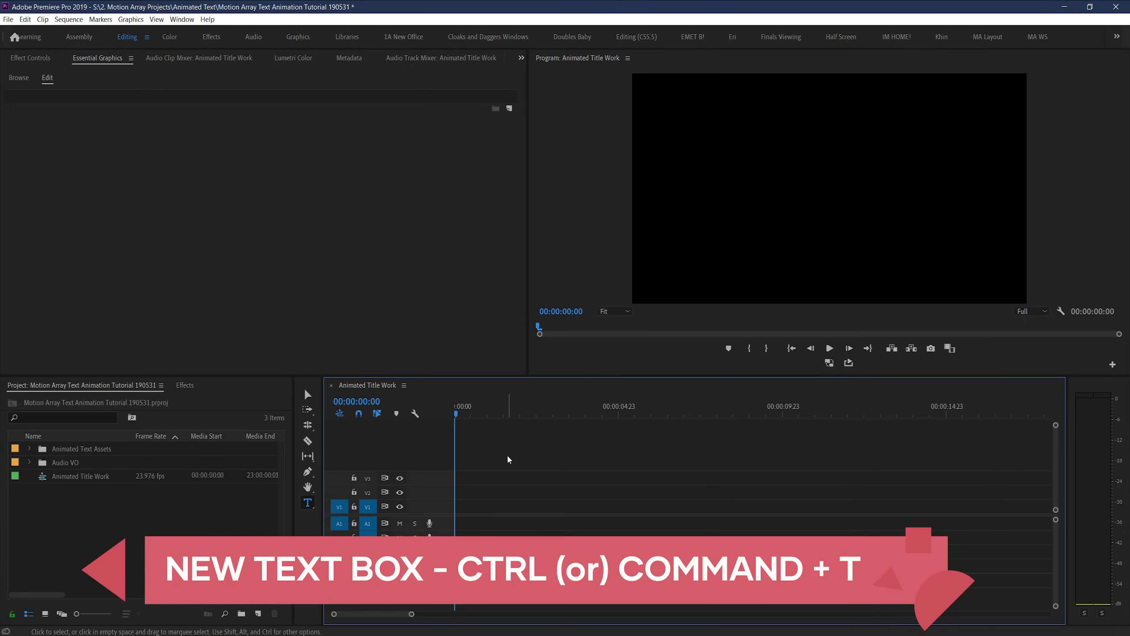
Step: Create a new text layer reading MOTION ARRAY at font size 105
key("ctrl+t")
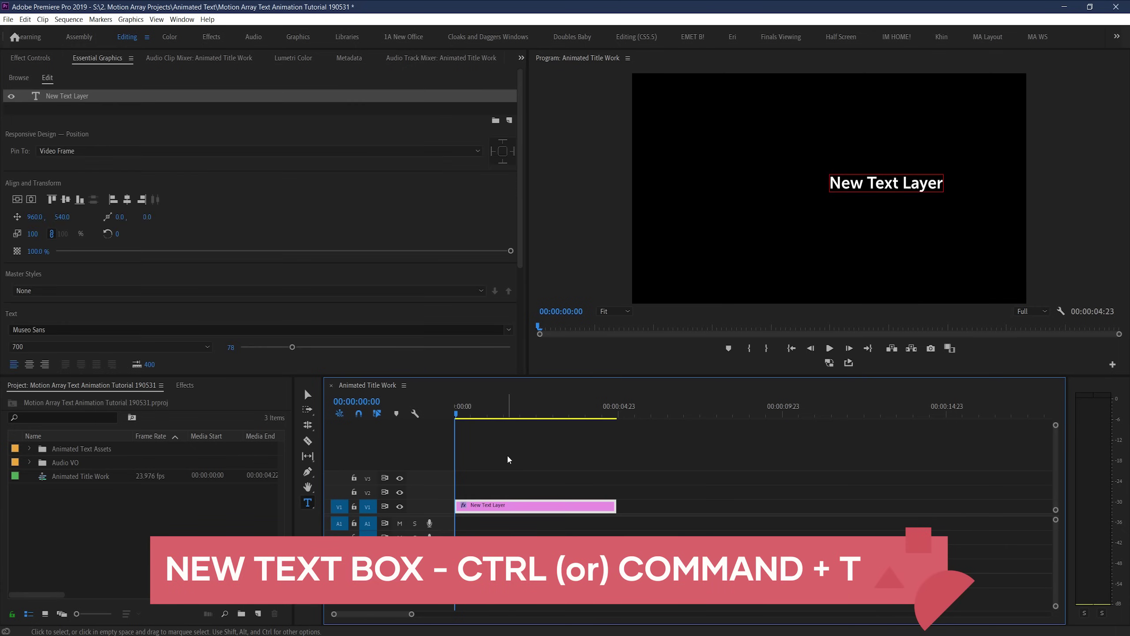
triple_click(894, 194)
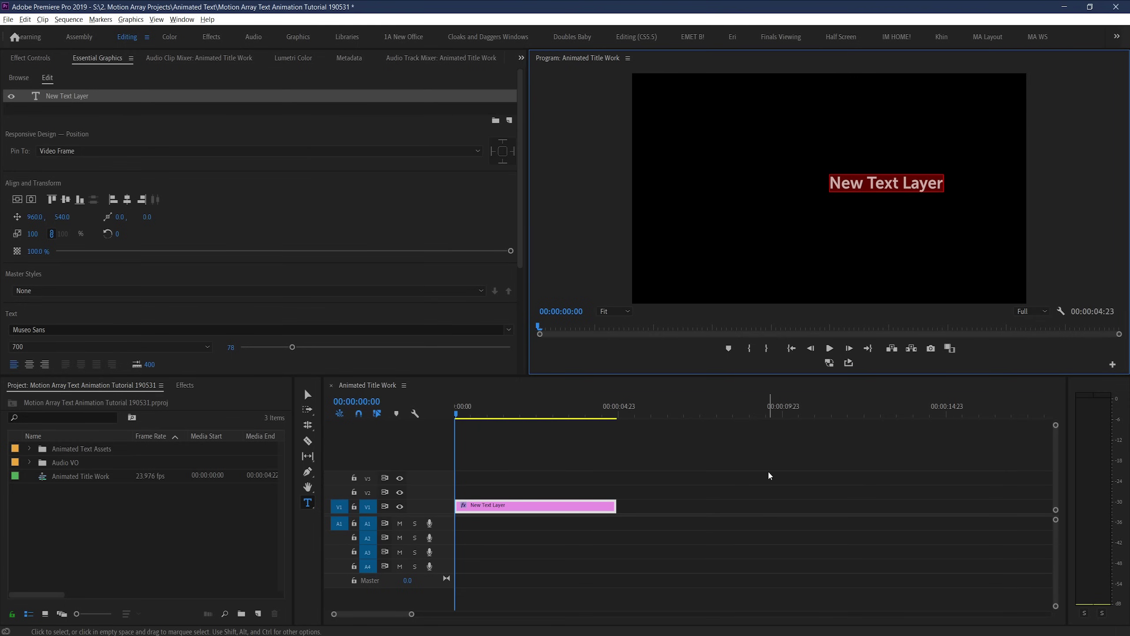
type("MOTION ARRAY")
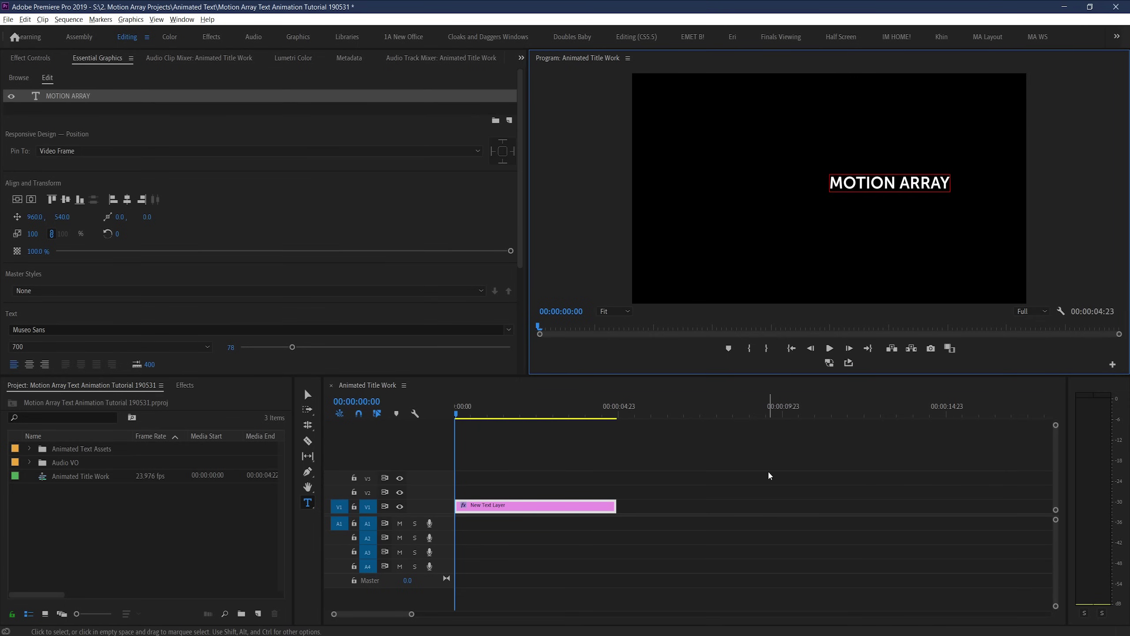
key("ctrl+a")
left_click_drag(295, 351, 310, 355)
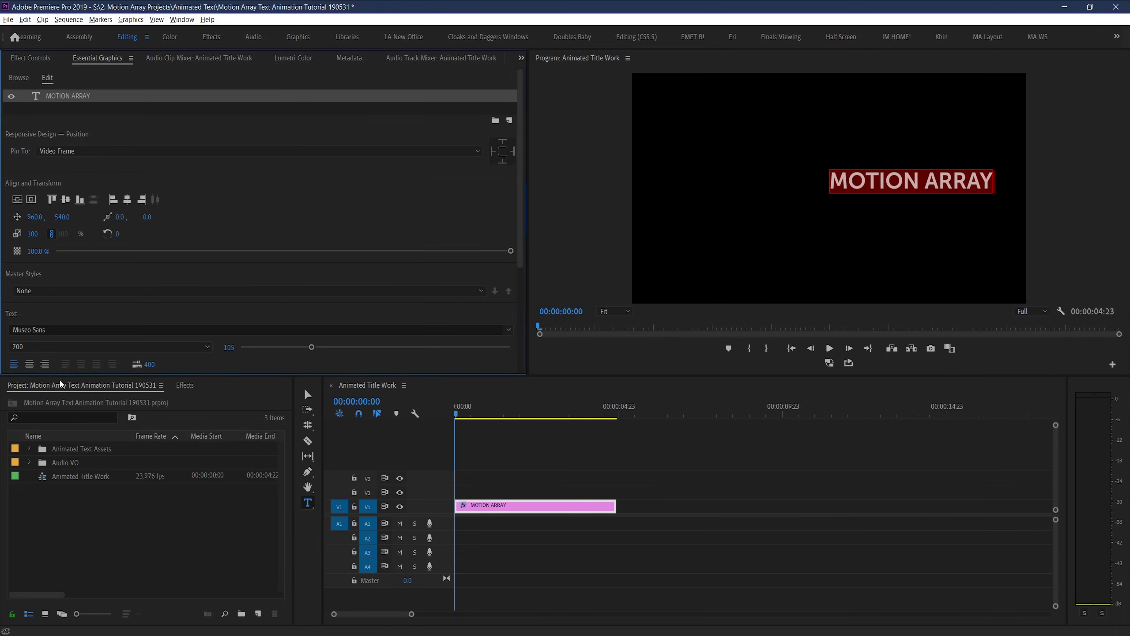
Step: Centre-align the MOTION ARRAY text and centre it horizontally and vertically in the frame
left_click(29, 365)
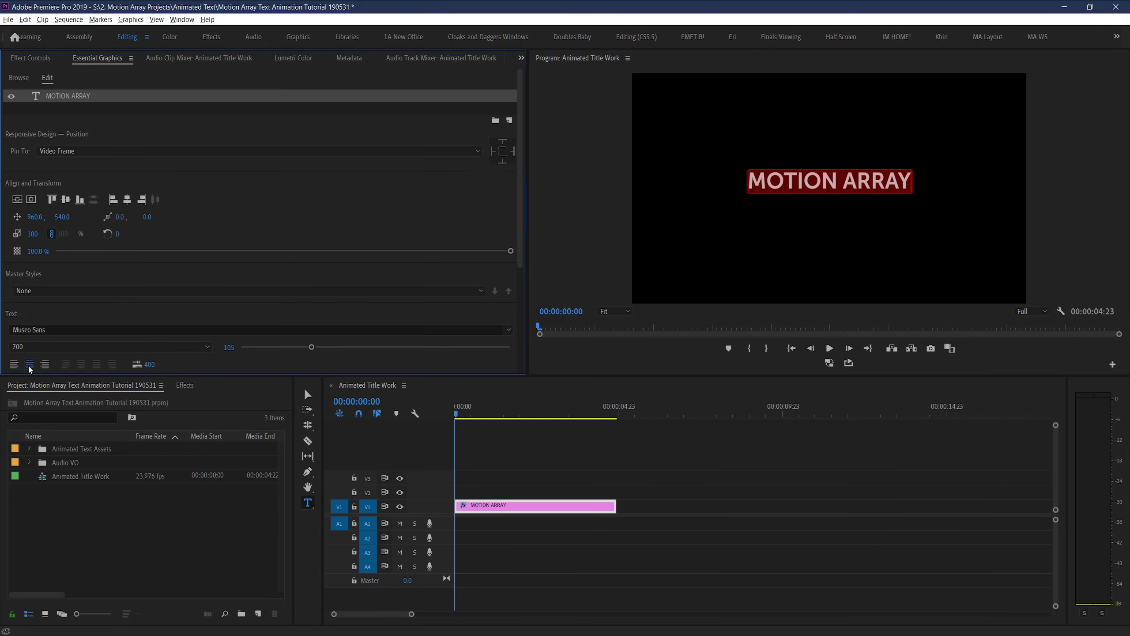
left_click(32, 201)
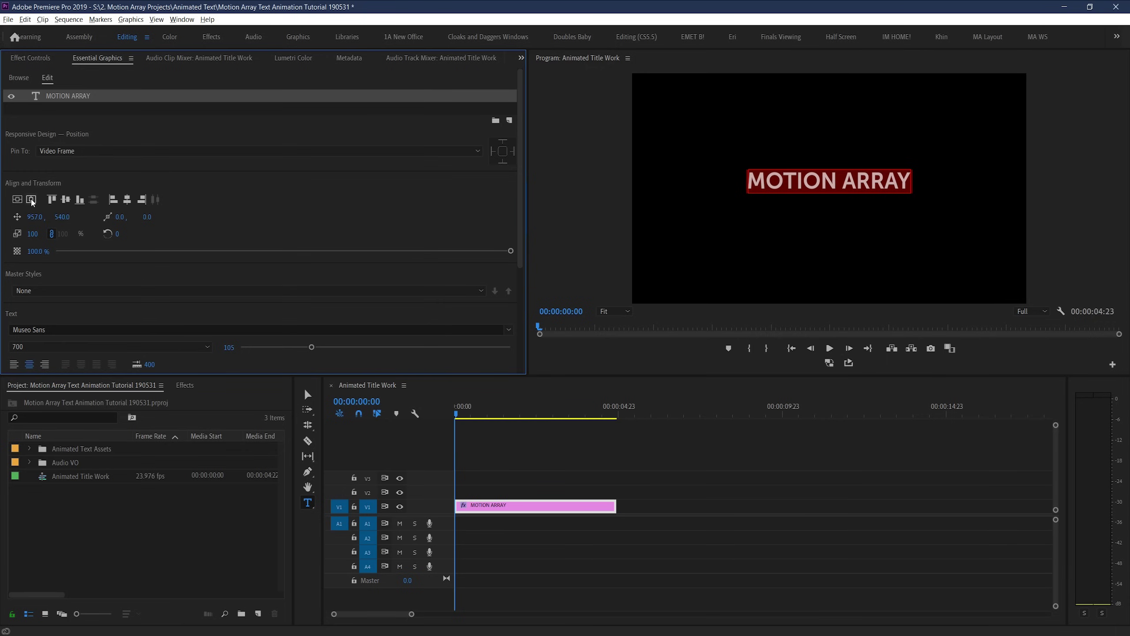
left_click(66, 200)
left_click(544, 510)
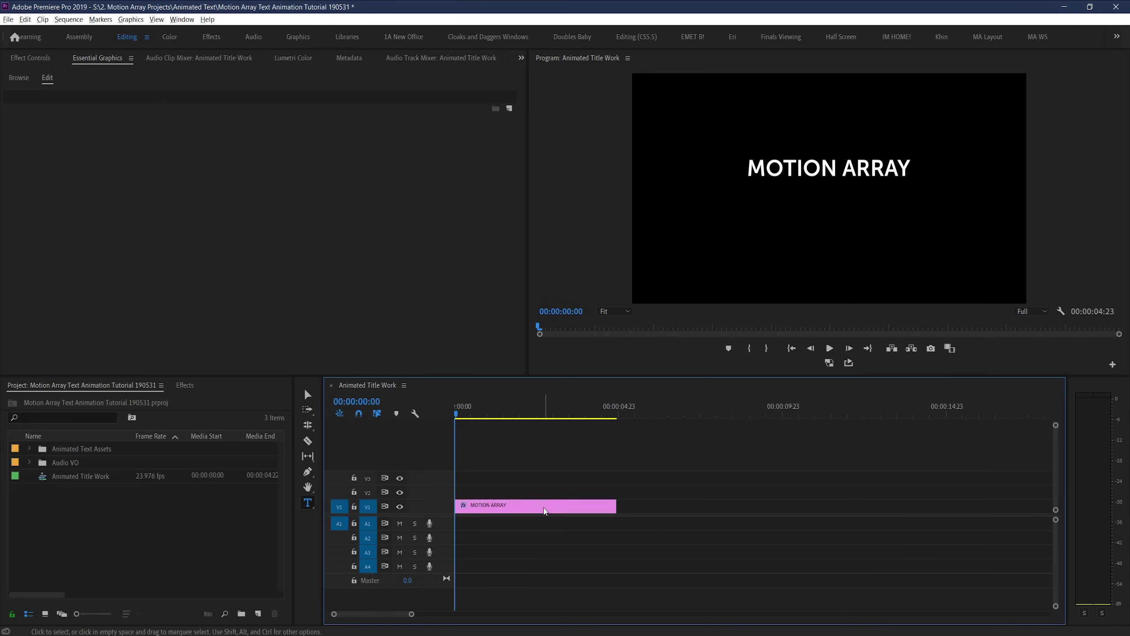
Step: Add a smaller TUTORIALS text layer centred below MOTION ARRAY
left_click(544, 507)
key("ctrl+t")
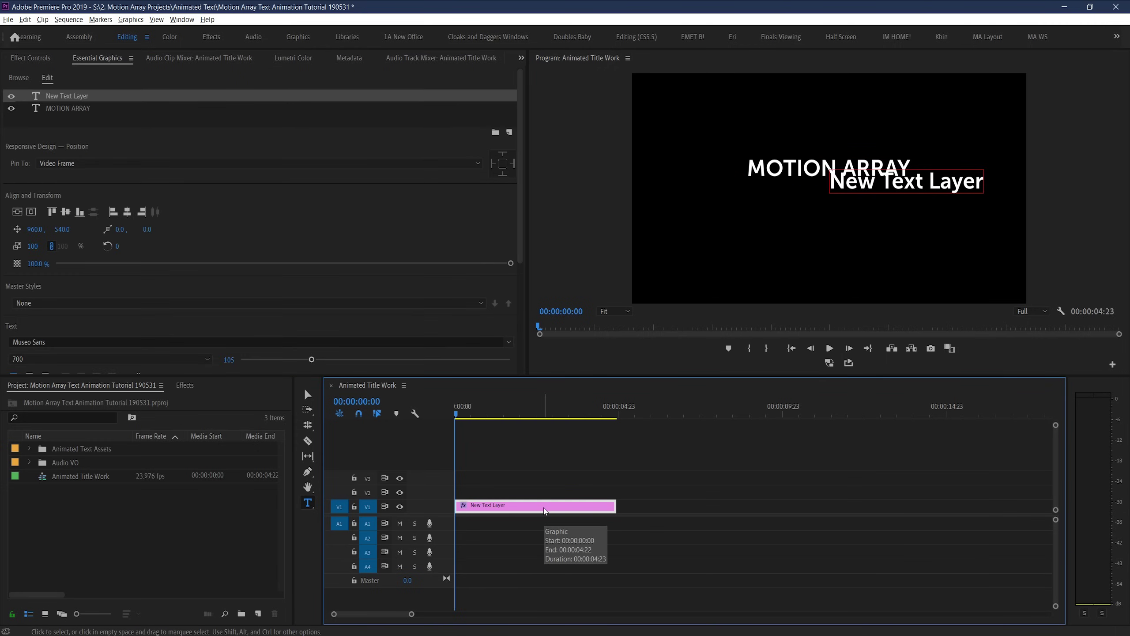
left_click_drag(986, 182, 831, 182)
type("TUTORIALS")
key("ctrl+a")
left_click_drag(312, 359, 293, 371)
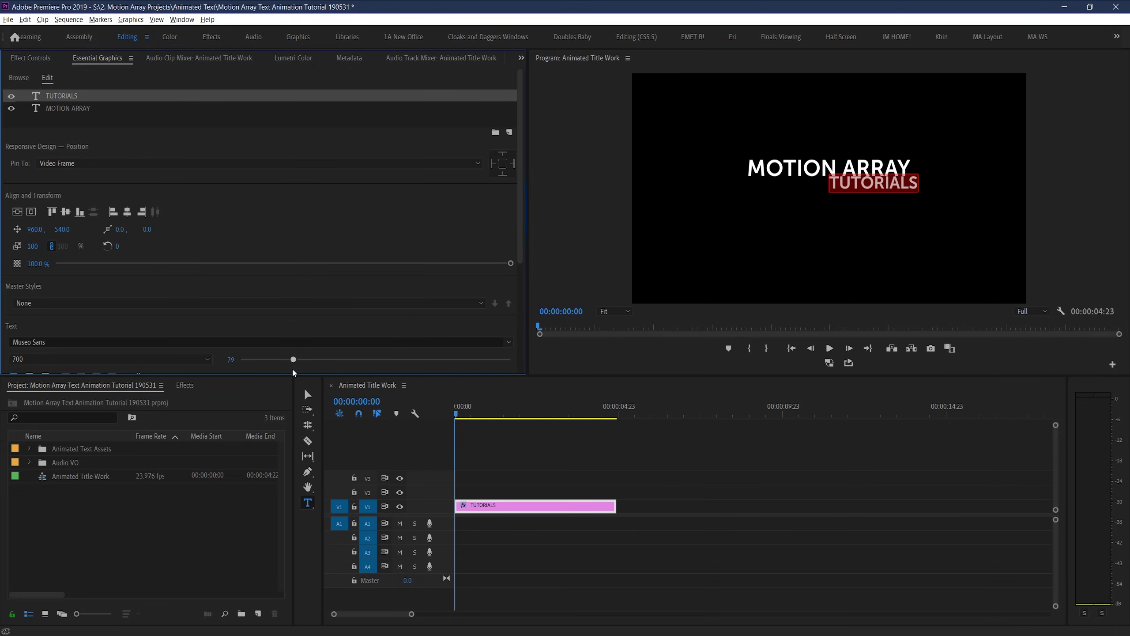
left_click(31, 212)
left_click_drag(62, 229, 94, 229)
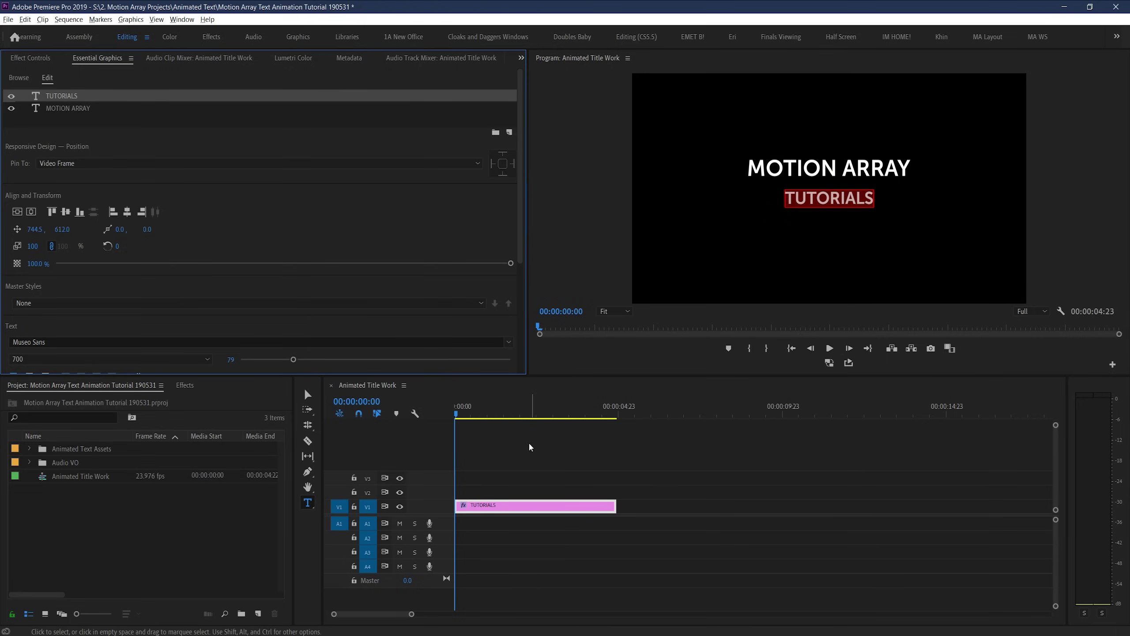
left_click(528, 448)
Step: Add a rectangle shape layer to the title for the white line
left_click(538, 510)
left_click(510, 133)
left_click(524, 173)
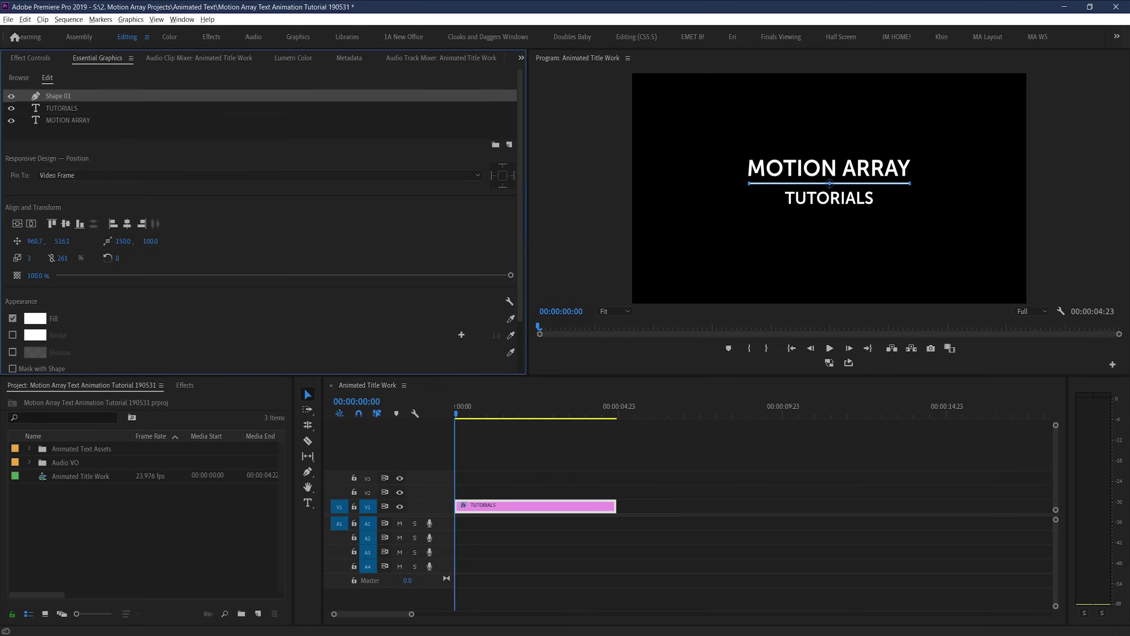
left_click(469, 463)
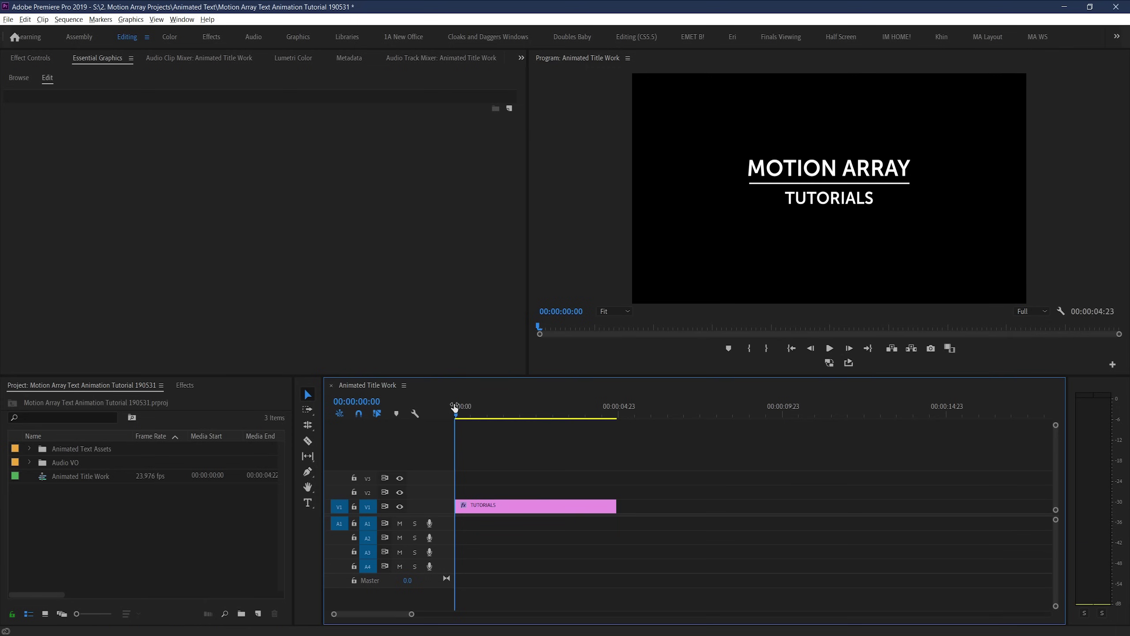
Step: Show Shape 01's properties in Effect Controls and raise the white line above MOTION ARRAY
mouse_move(457, 415)
left_mouse_down()
mouse_move(516, 421)
mouse_move(455, 427)
left_mouse_up()
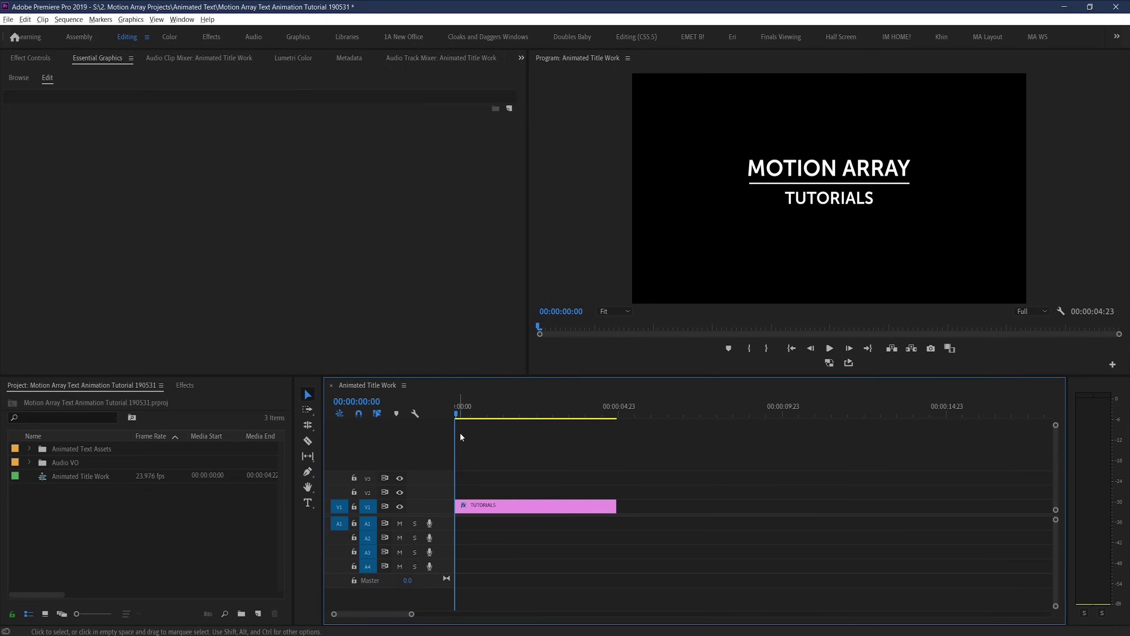
left_click(513, 509)
left_click(62, 96)
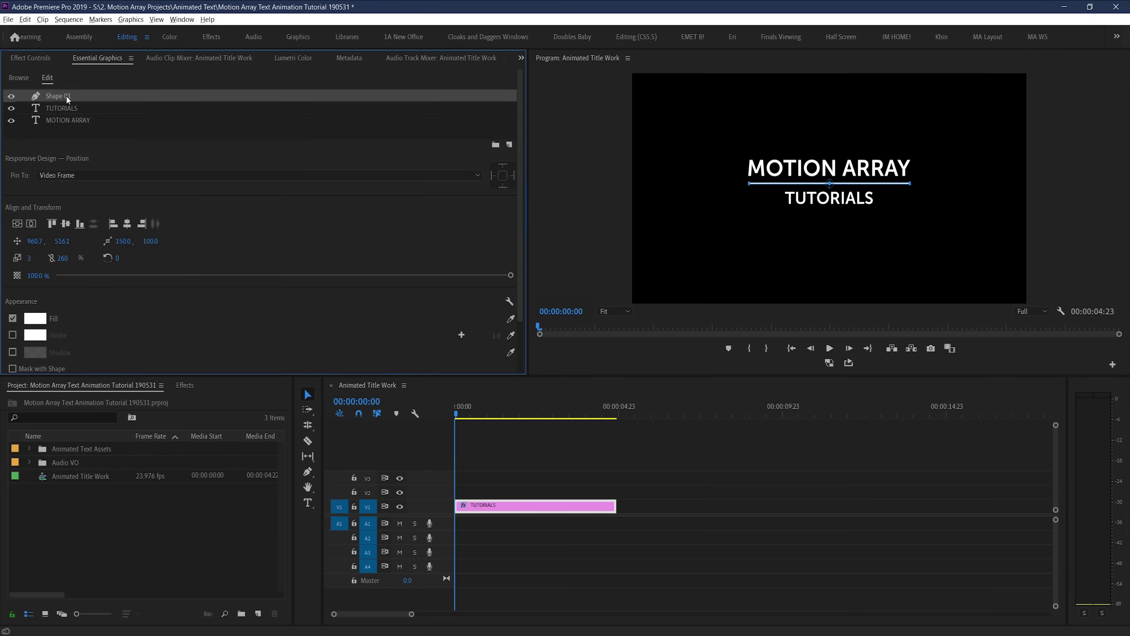
left_click(40, 58)
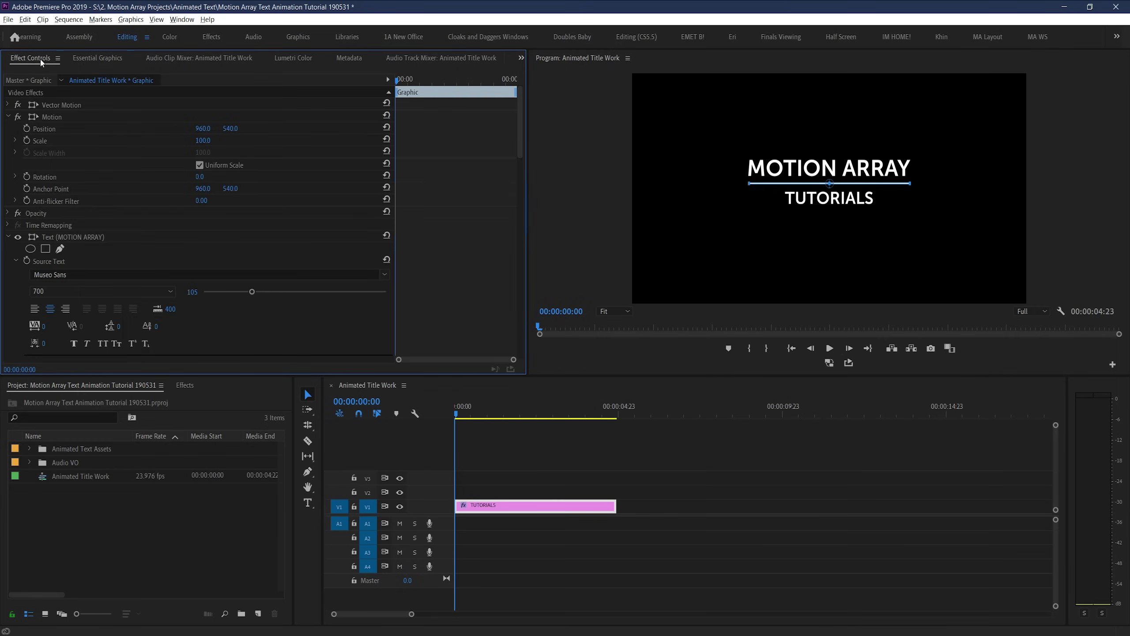
left_click(7, 116)
left_click(8, 153)
left_click(65, 176)
left_click(457, 416)
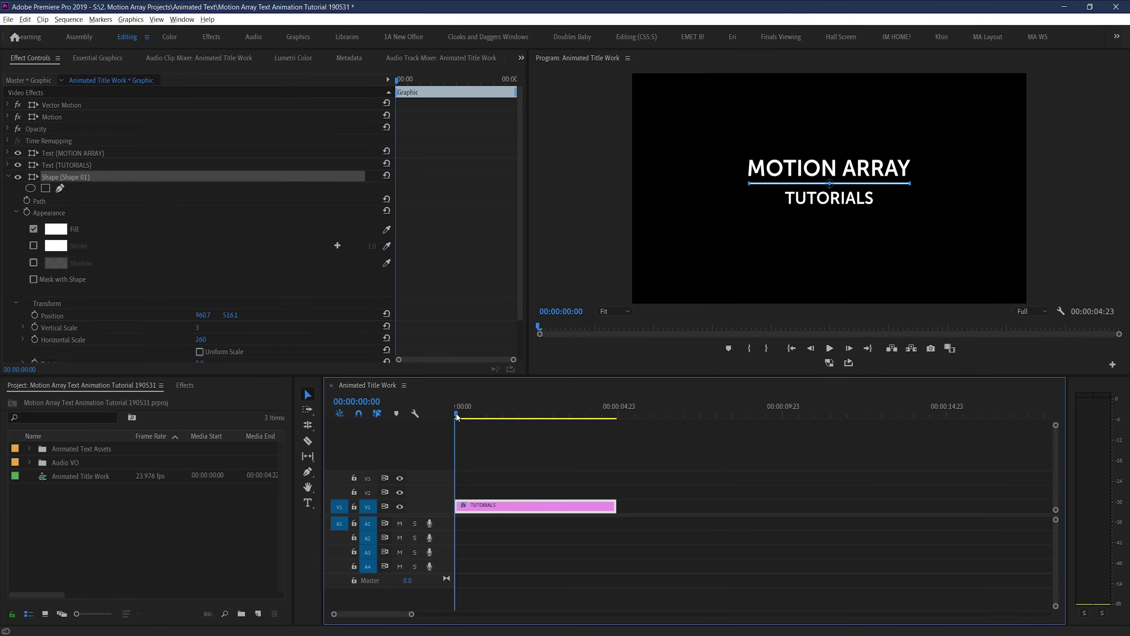
left_click_drag(457, 416, 463, 417)
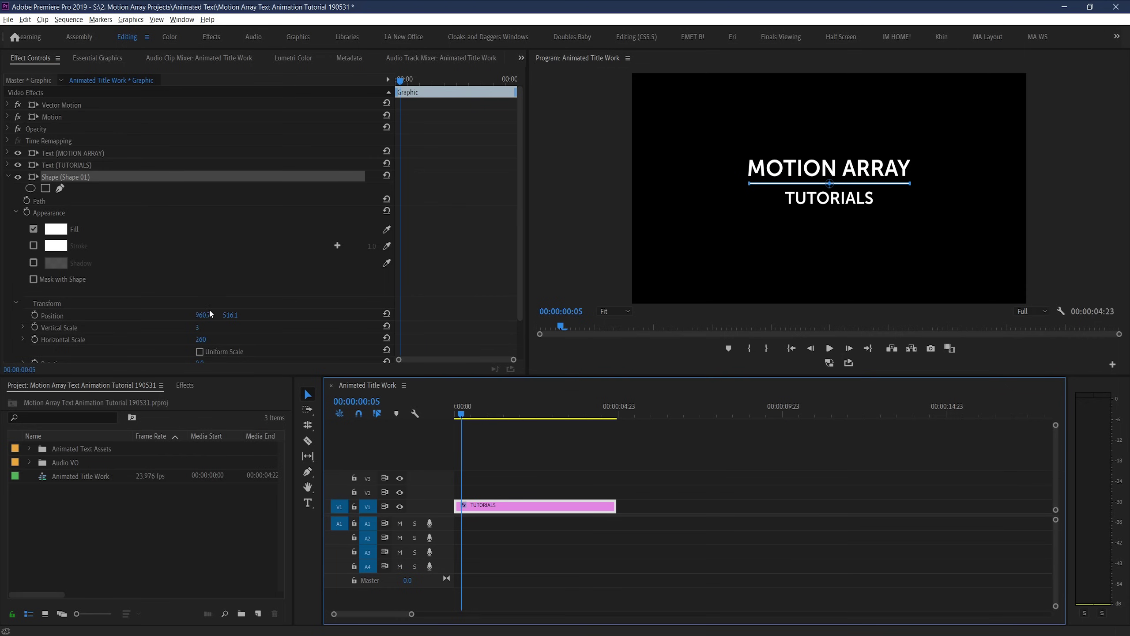
left_click_drag(230, 315, 160, 314)
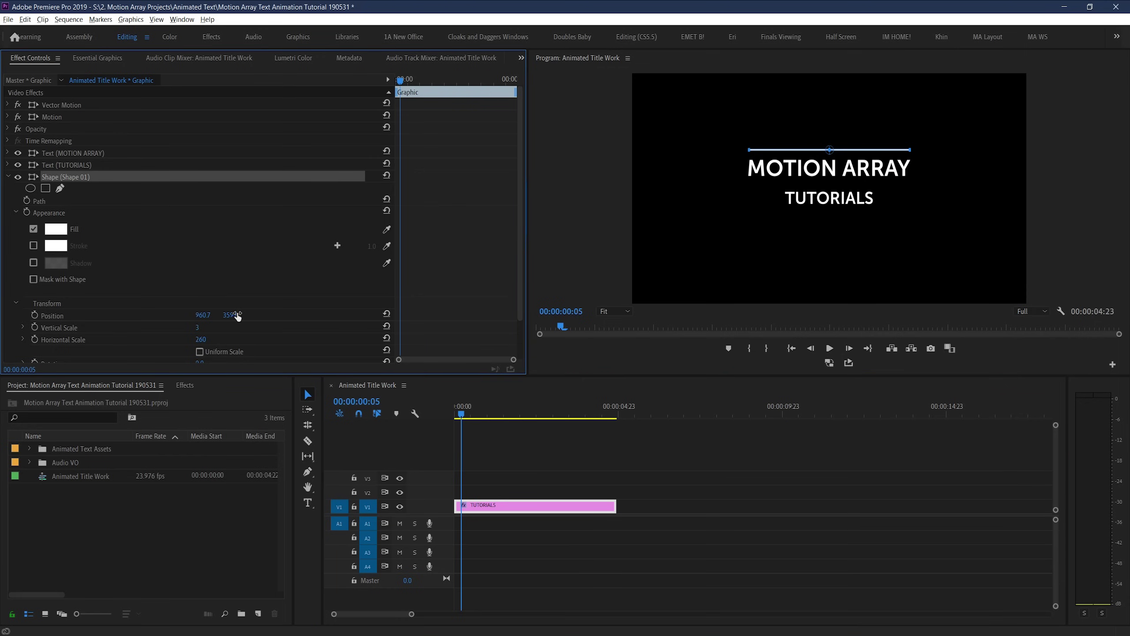
Step: Keyframe the line's Horizontal Scale, starting at 0 on the first frame
left_click_drag(520, 296, 517, 350)
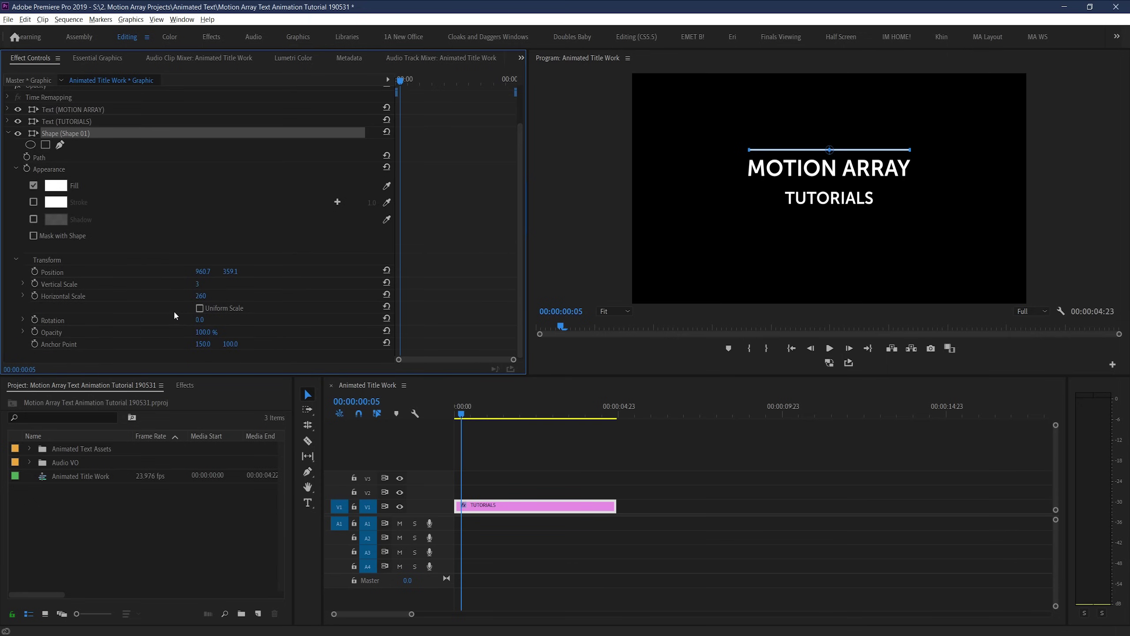
left_click(34, 296)
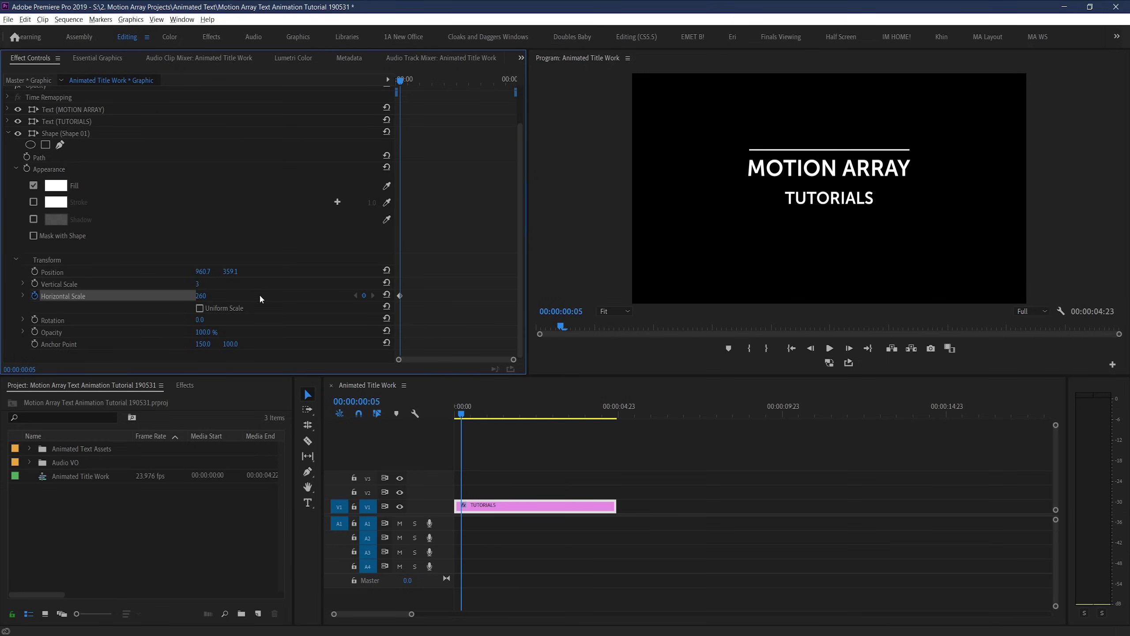
key("Home")
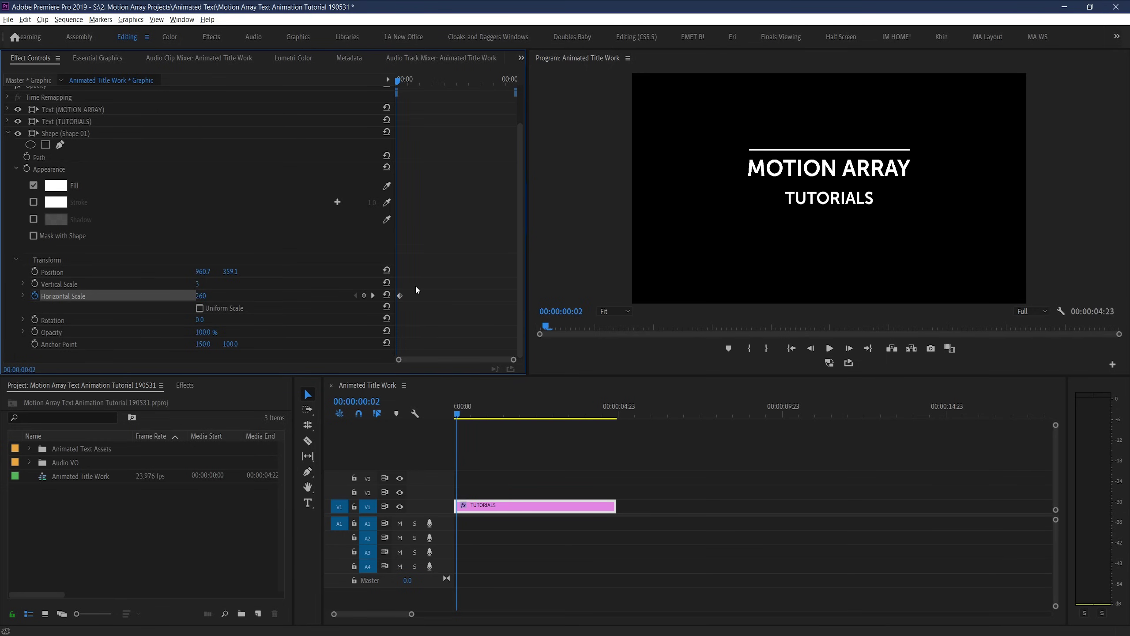
left_click(204, 296)
type("0")
key("Return")
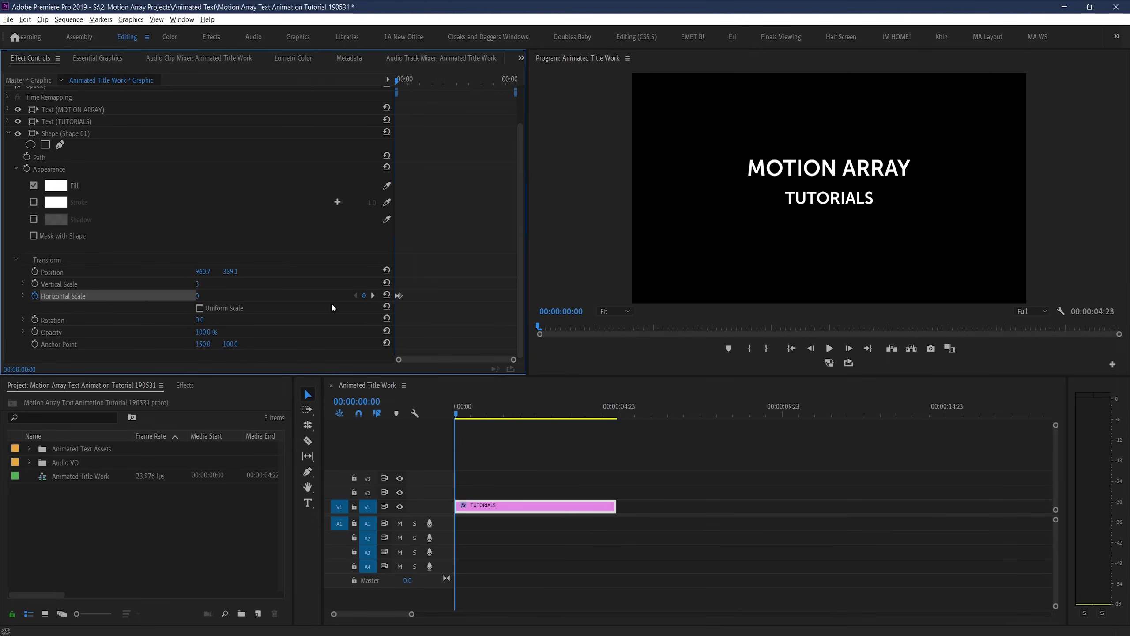
Step: Ease the scale velocity curve and move the end keyframe later to slow the reveal
left_click(23, 296)
scroll(410, 258, "down", 2)
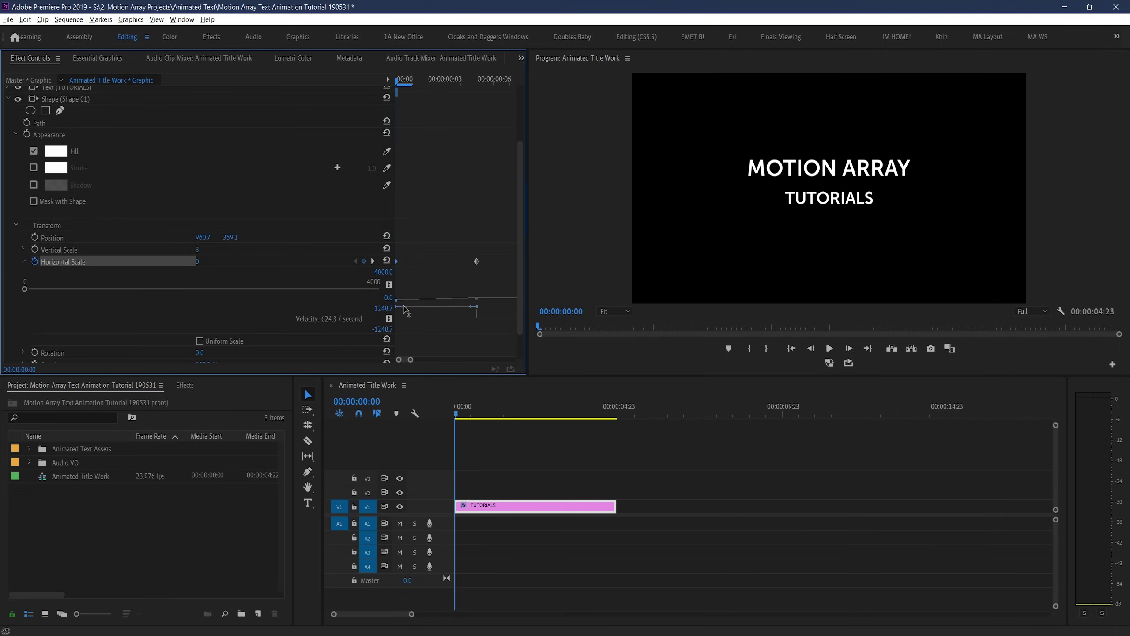
left_click_drag(460, 319, 472, 319)
key("space")
scroll(485, 274, "down", 2)
left_click_drag(419, 262, 433, 262)
key("space")
key("space")
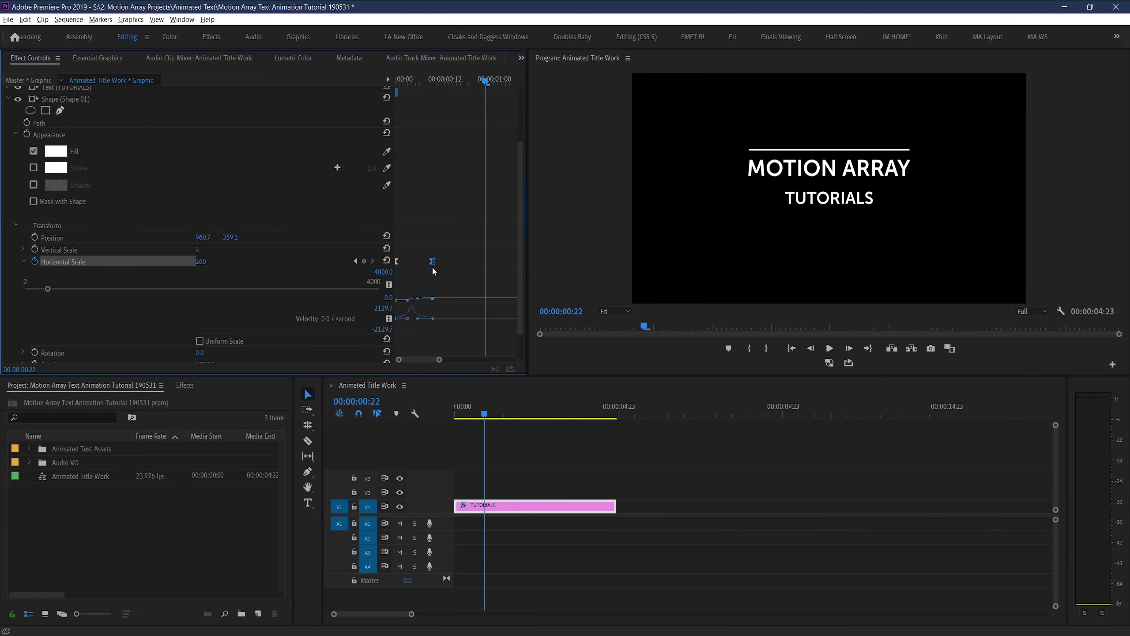
Step: Keyframe the line's Position, dropping below TUTORIALS at frame 15 and rising back by frame 20
left_click(356, 262)
left_click(35, 238)
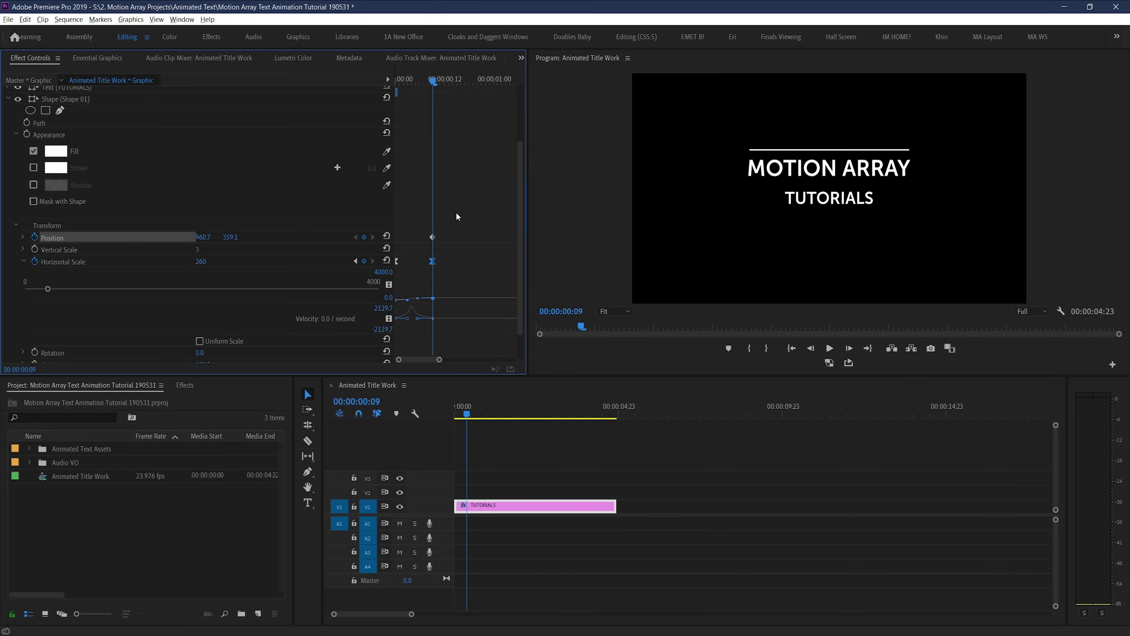
left_click(443, 217)
key("Right")
key("Right")
key("Right")
key("Right")
key("Right")
key("Right")
left_click_drag(230, 236, 365, 237)
left_click_drag(459, 83, 476, 82)
left_click_drag(230, 237, 167, 237)
Step: Review the motion and set the three Position keyframes to Bezier interpolation
key("Home")
key("space")
key("Home")
key("space")
key("minus")
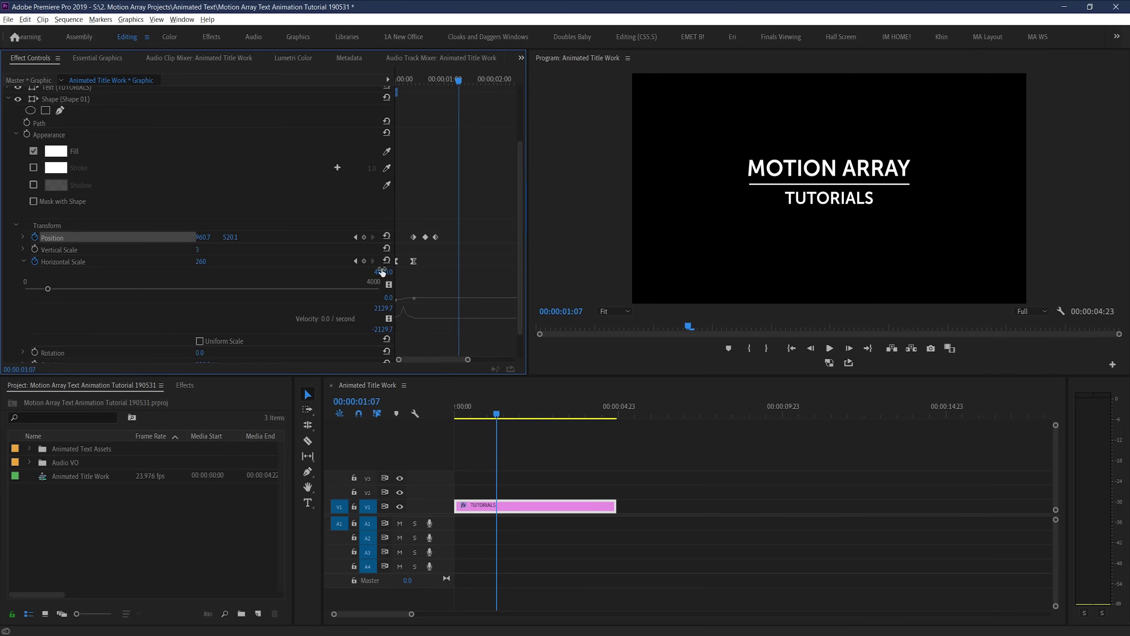
left_click_drag(442, 219, 436, 181)
key("equal")
key("space")
Step: Shift the last Position keyframe slightly later and smooth the Position velocity curve
key("space")
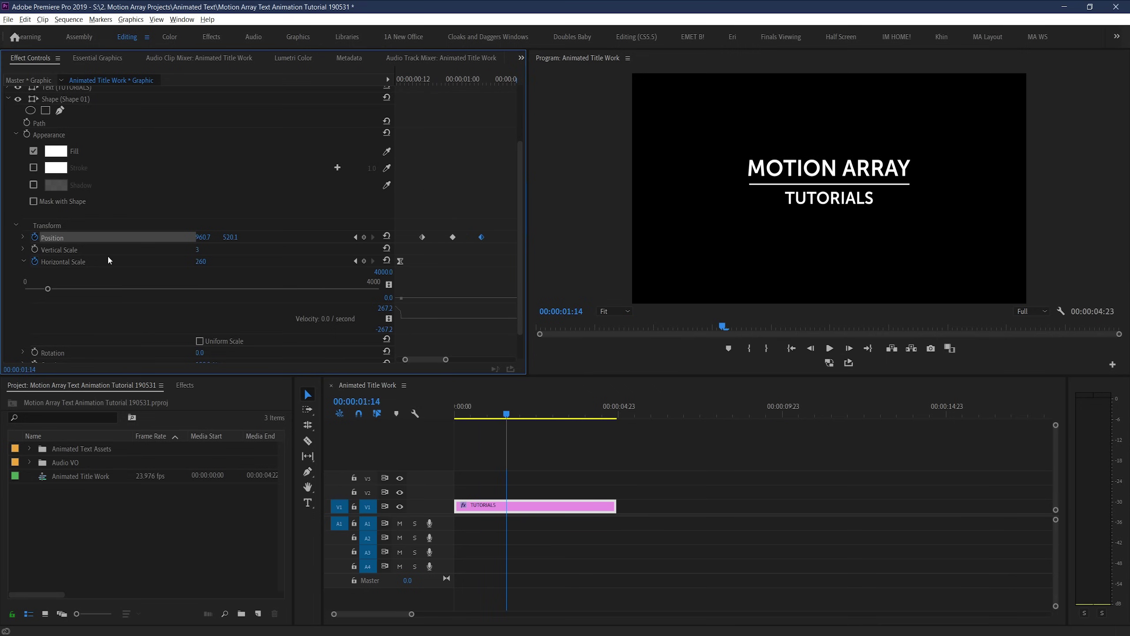
left_click(23, 237)
left_click_drag(495, 225, 415, 244)
right_click(422, 237)
mouse_move(489, 319)
left_click(574, 325)
left_click_drag(487, 81, 450, 167)
left_click_drag(448, 79, 462, 80)
left_click_drag(481, 236, 490, 240)
left_click_drag(406, 78, 405, 82)
key("equal")
left_click(440, 235)
mouse_move(436, 250)
left_mouse_down()
mouse_move(454, 270)
mouse_move(438, 238)
mouse_move(458, 243)
left_mouse_up()
key("space")
key("minus")
left_click(415, 80)
key("minus")
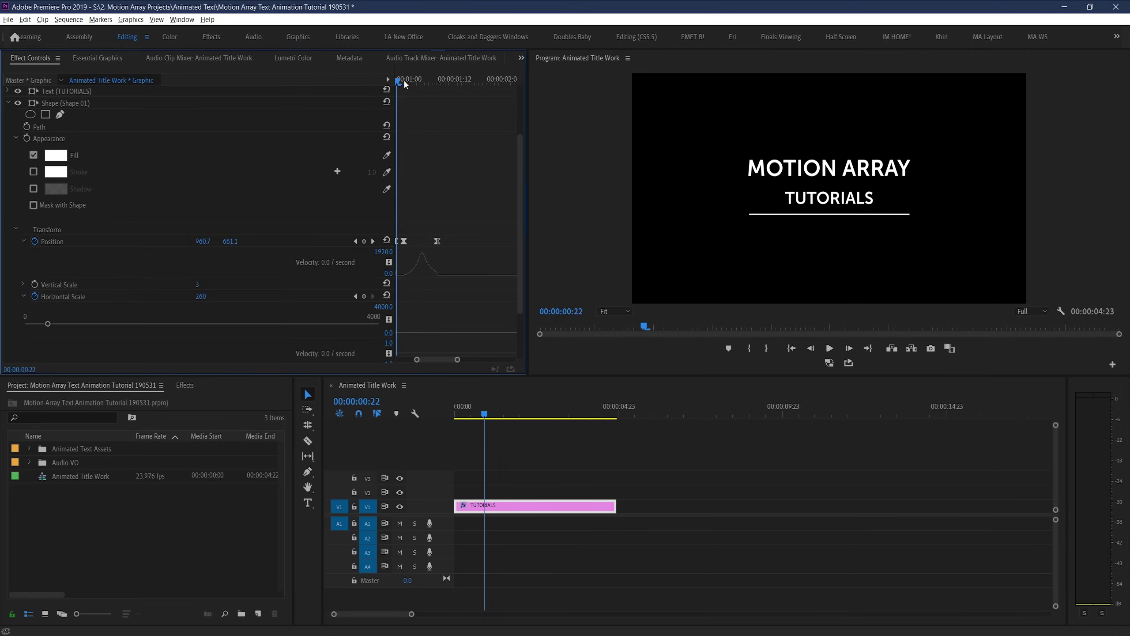
key("space")
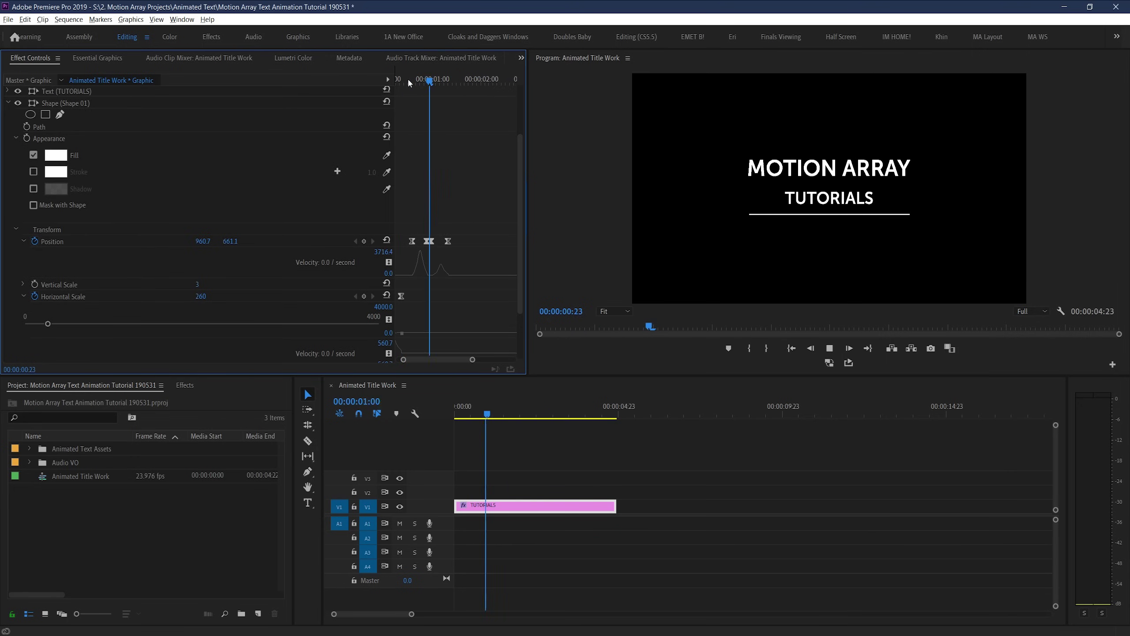
key("space")
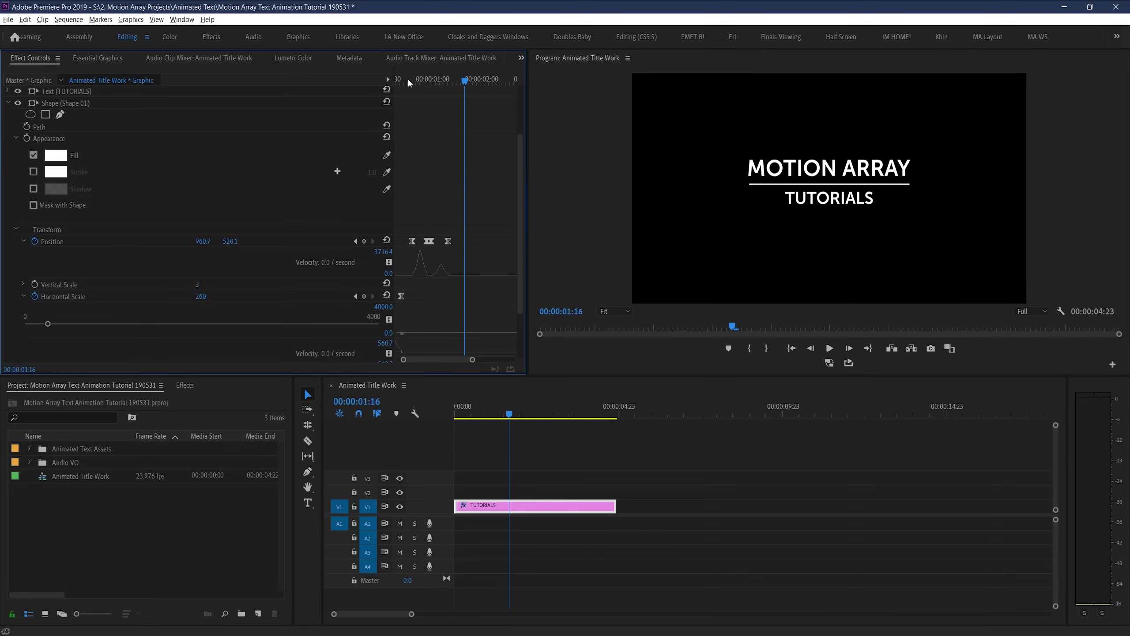
key("Home")
key("space")
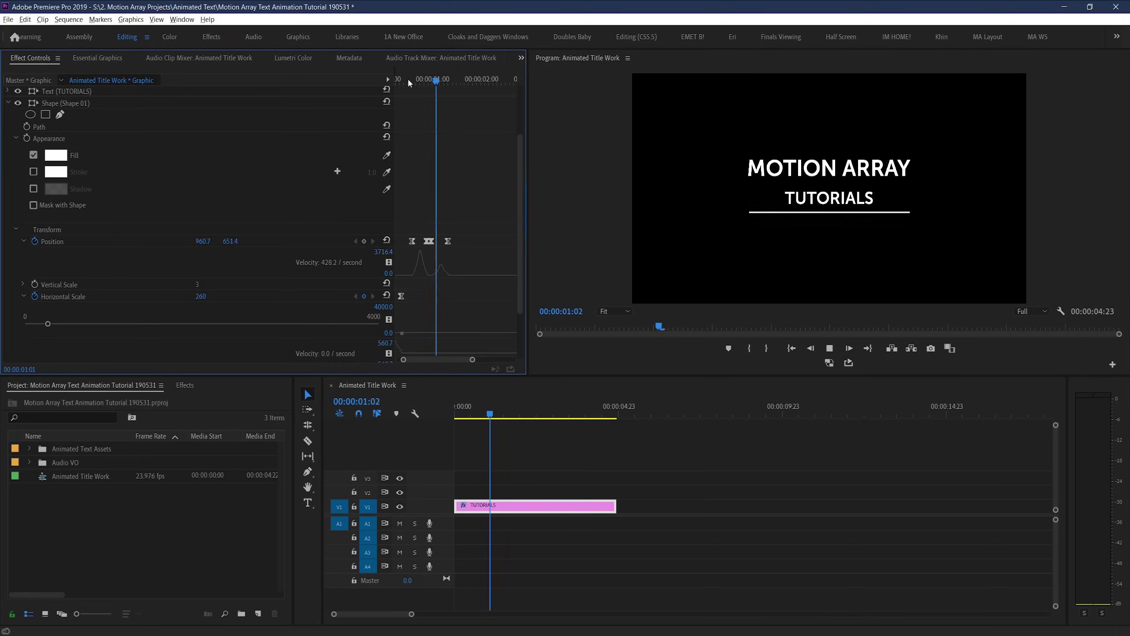
key("Home")
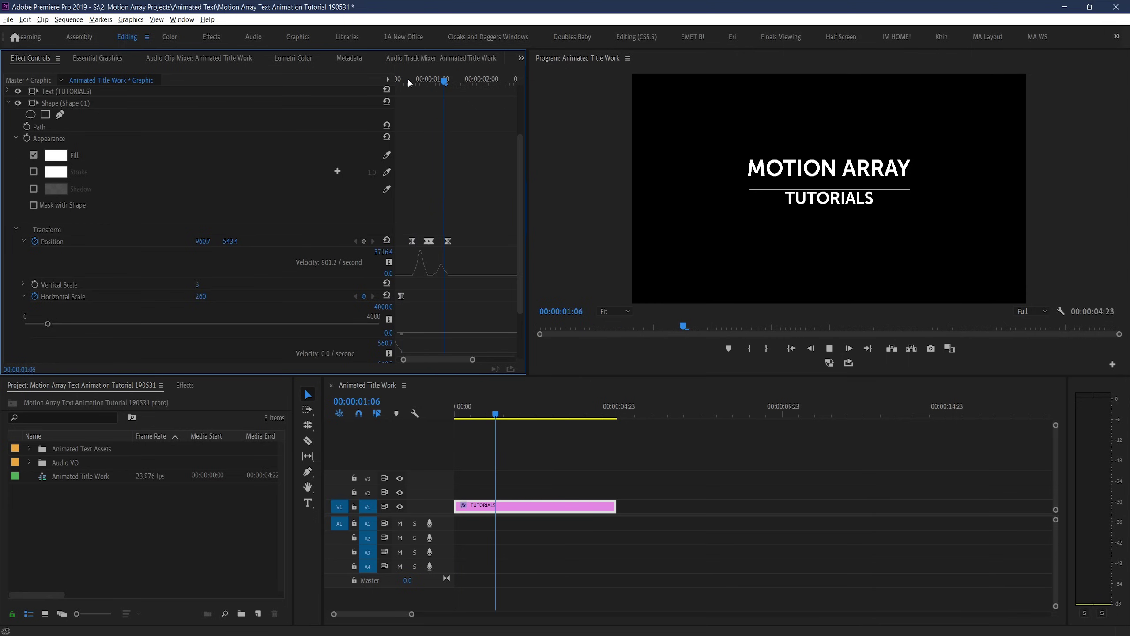
key("space")
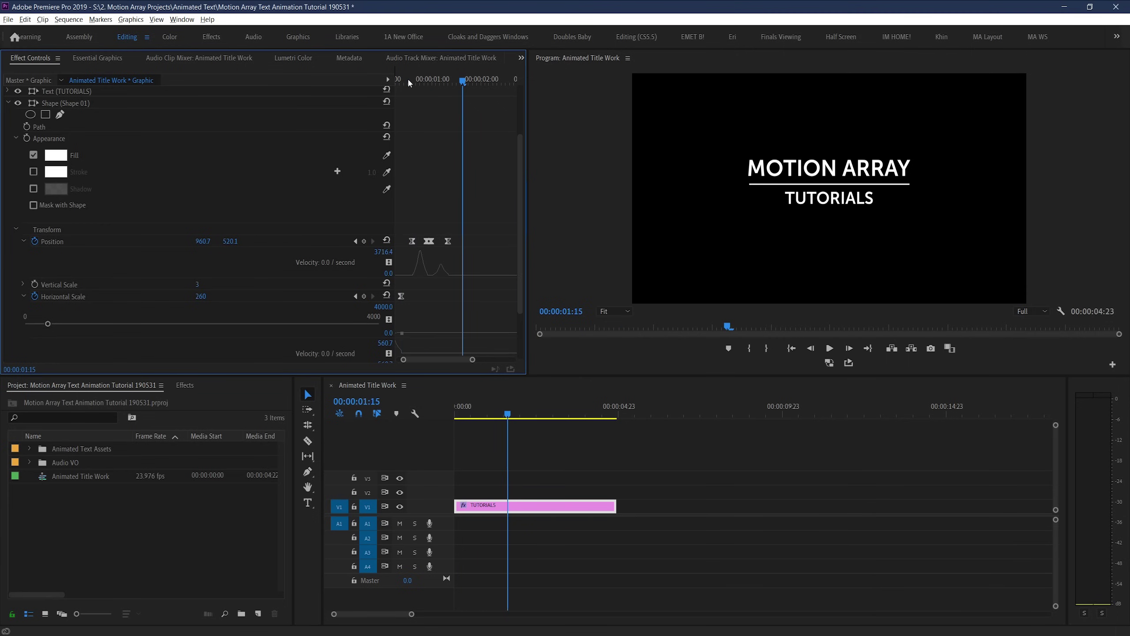
left_click(408, 78)
key("space")
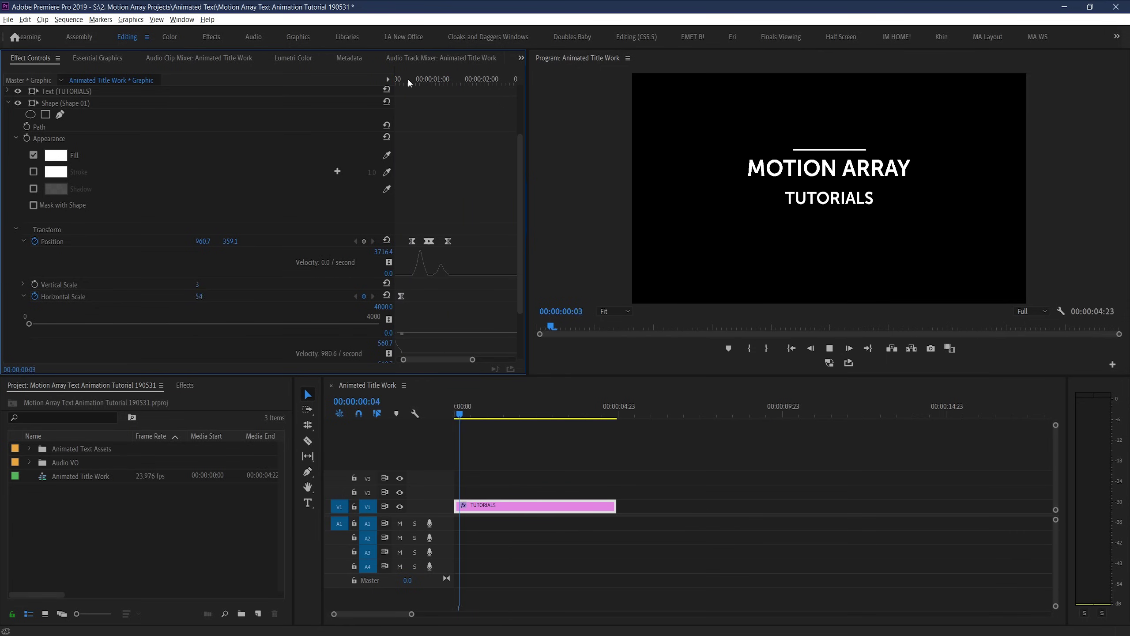
key("space")
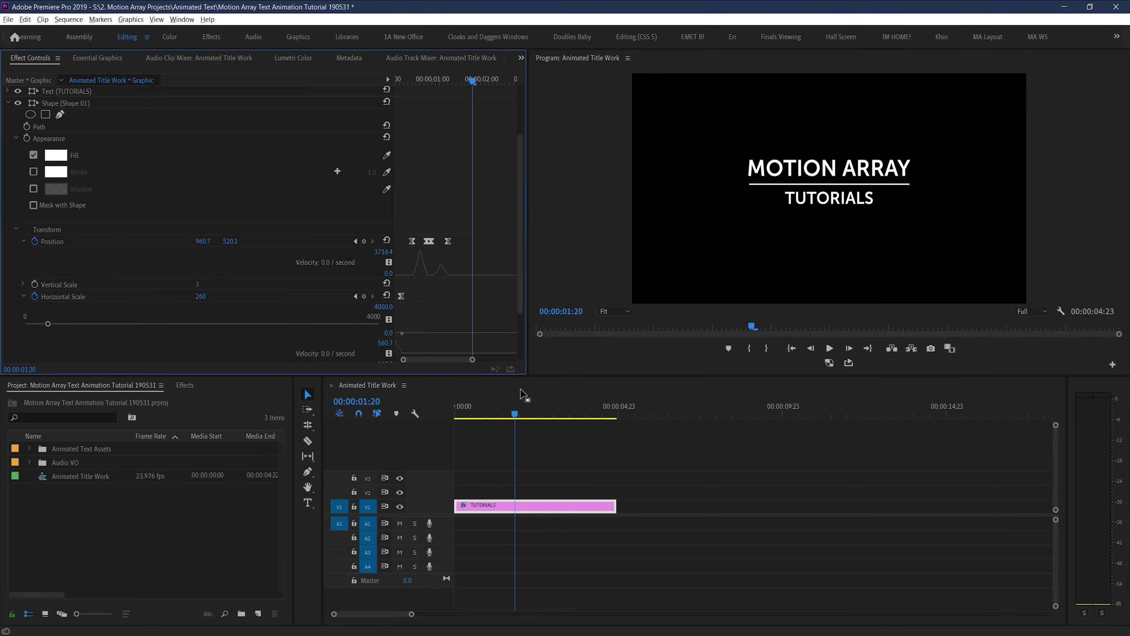
Step: Add a rectangular mask to the MOTION ARRAY text layer
left_click_drag(514, 414, 476, 418)
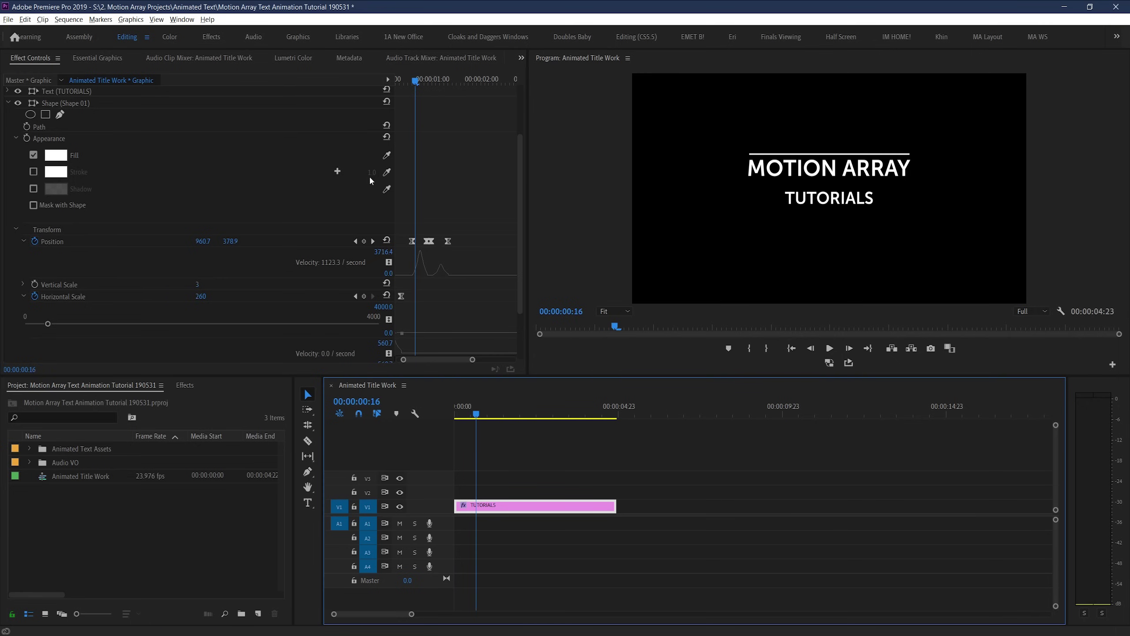
left_click_drag(520, 202, 514, 124)
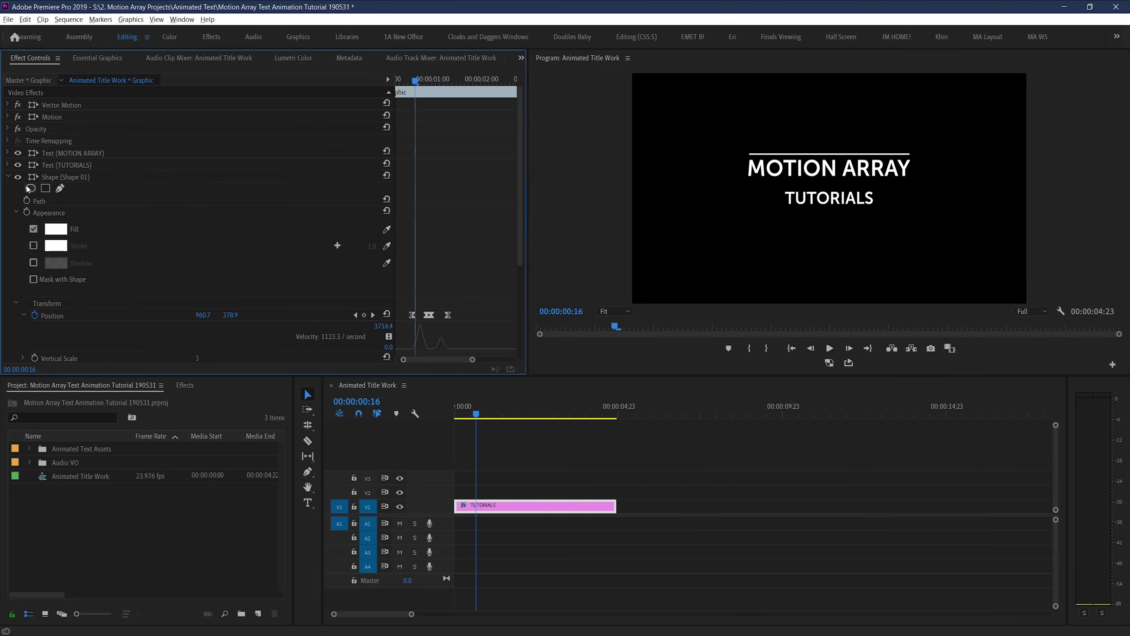
left_click(7, 178)
left_click(8, 153)
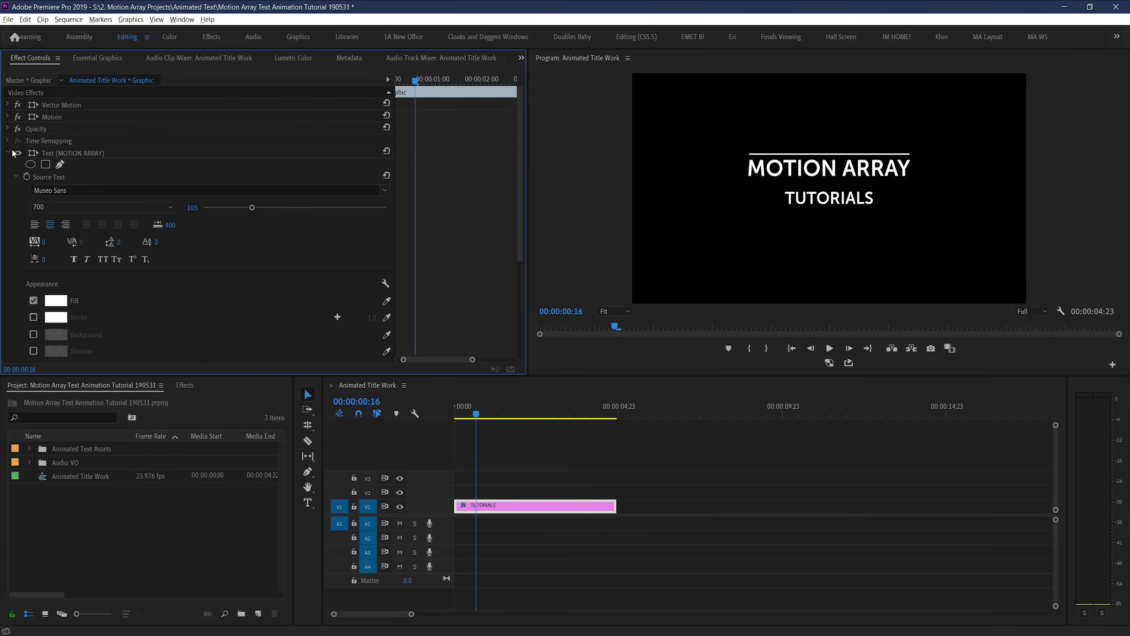
left_click(63, 155)
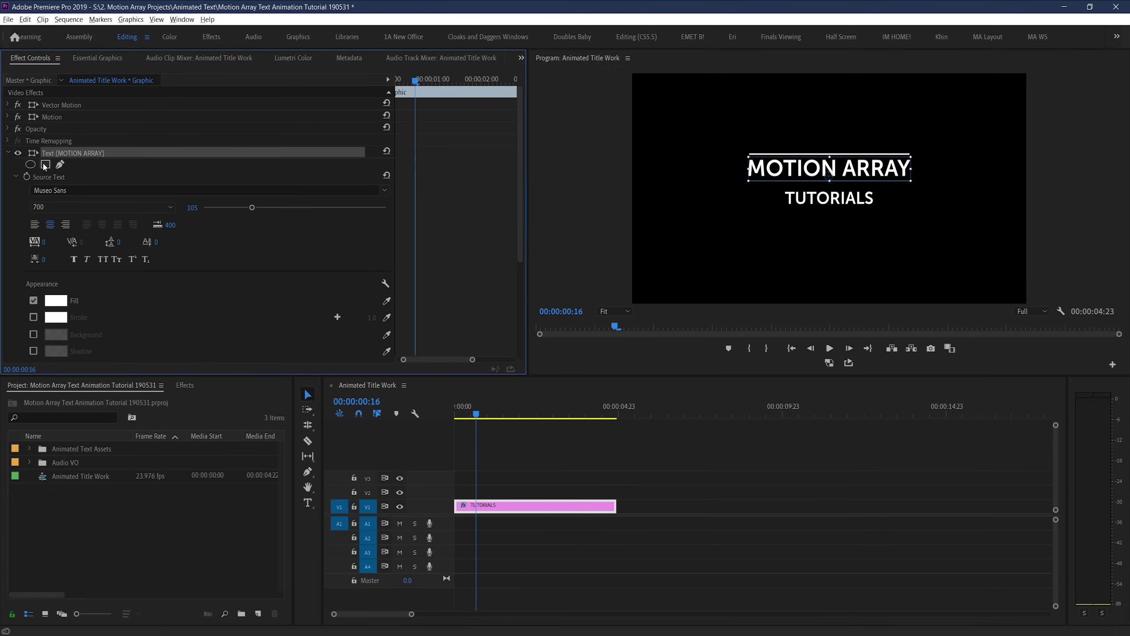
left_click(45, 164)
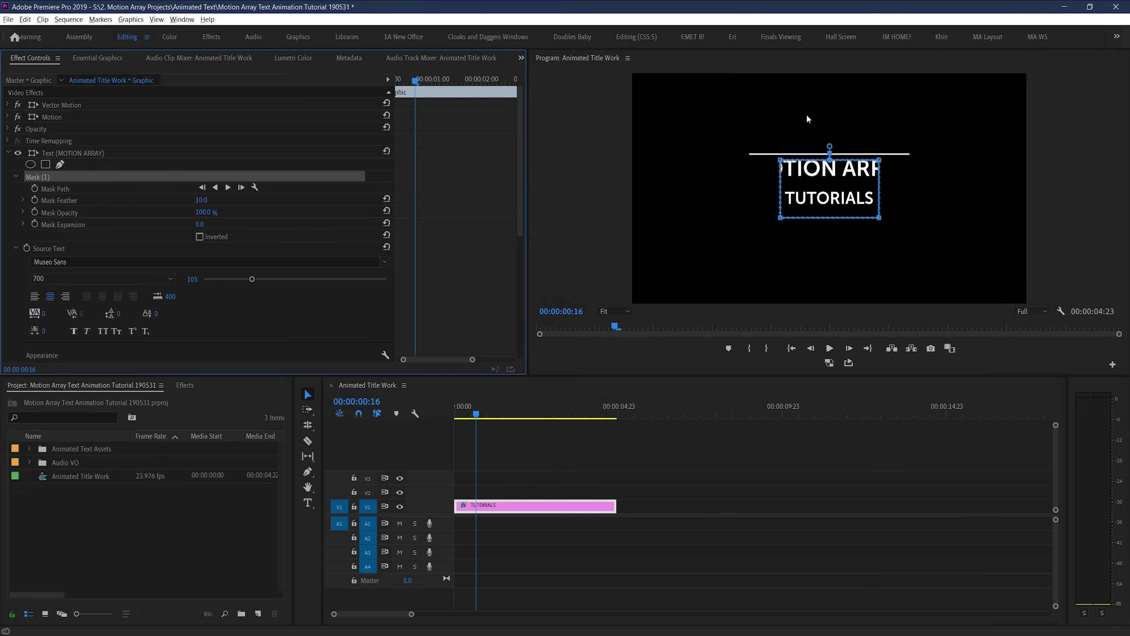
Step: Stretch the mask's left and right sides to cover the whole MOTION ARRAY line
left_click_drag(805, 115, 713, 296)
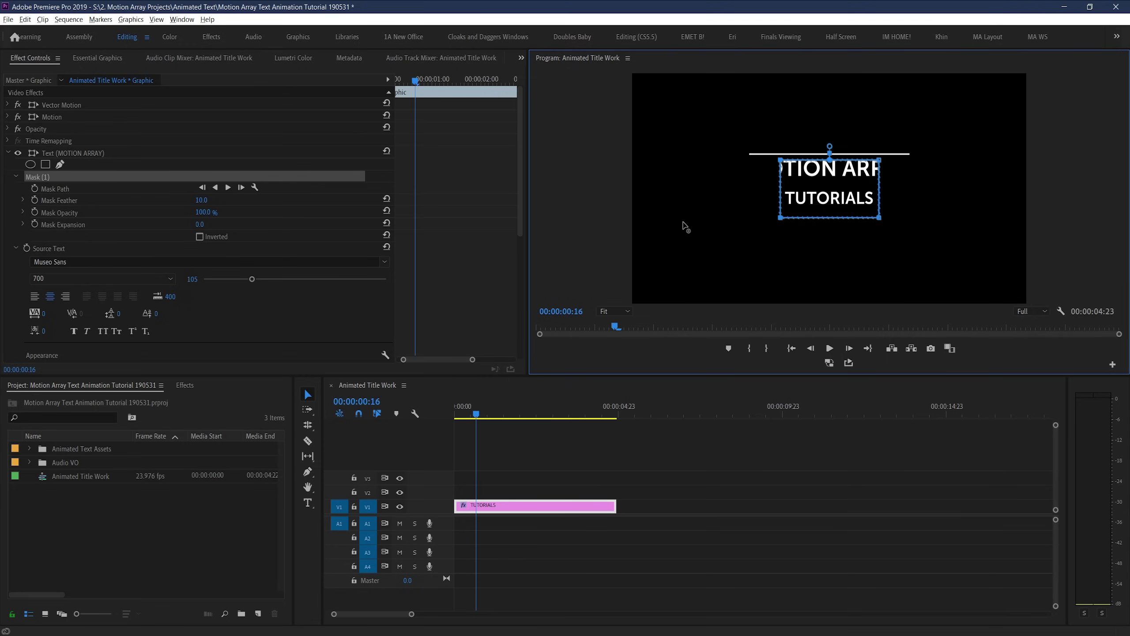
left_click_drag(679, 222, 657, 216)
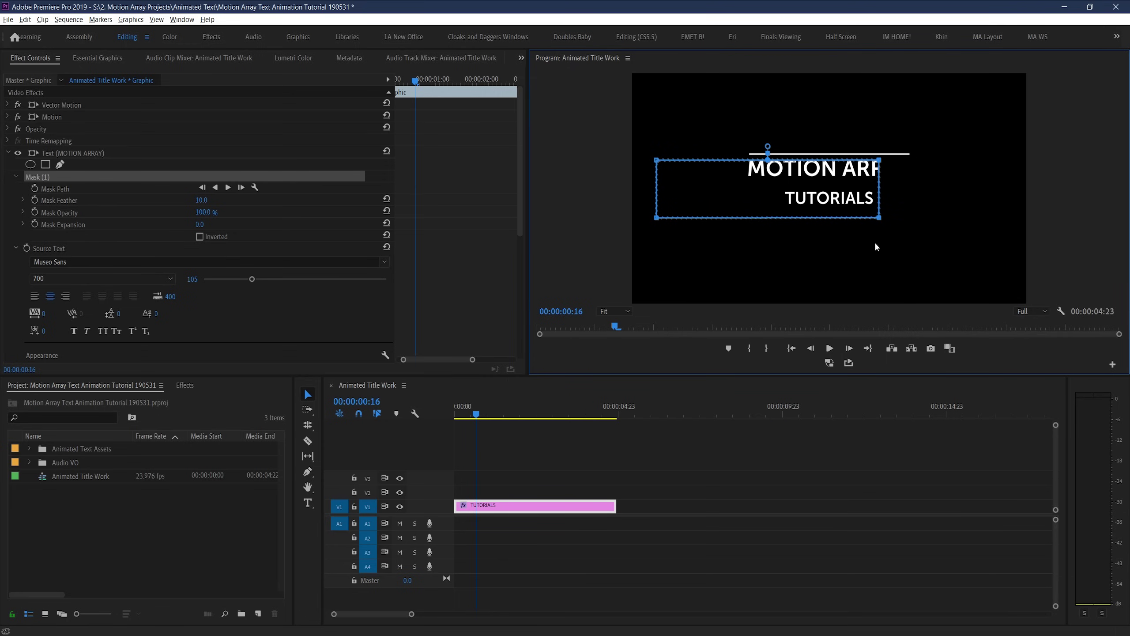
left_click_drag(879, 217, 1011, 218)
left_click_drag(1034, 139, 996, 243)
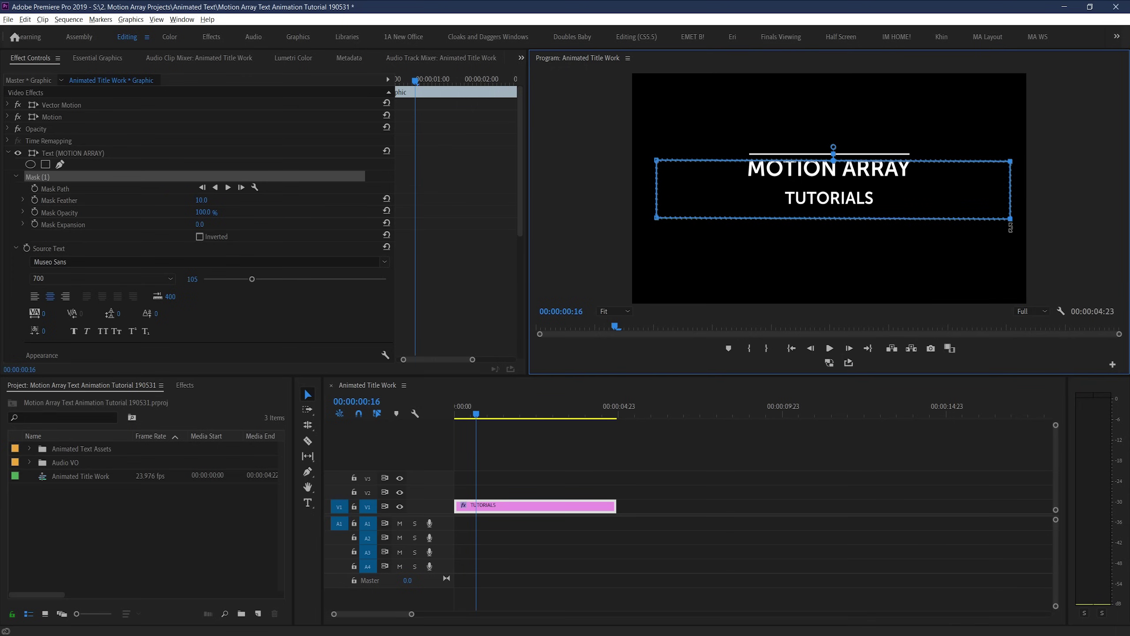
Step: Invert Mask (1) on MOTION ARRAY and nudge the mask rectangle slightly upward at frame 15
left_click(200, 237)
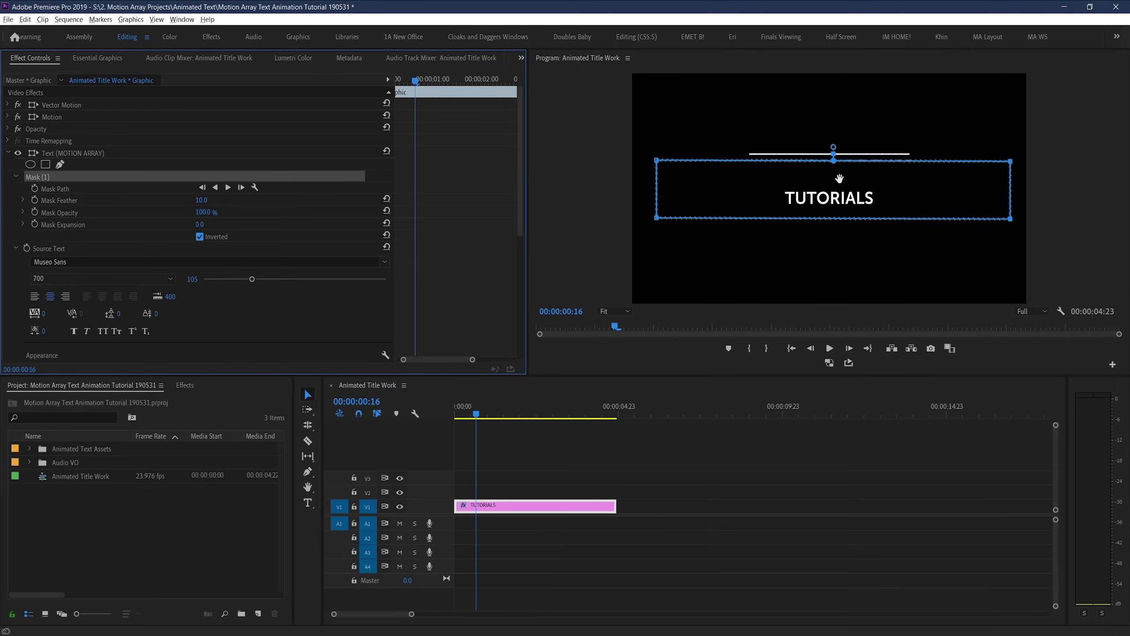
mouse_move(840, 179)
left_mouse_down()
mouse_move(837, 195)
mouse_move(837, 172)
left_mouse_up()
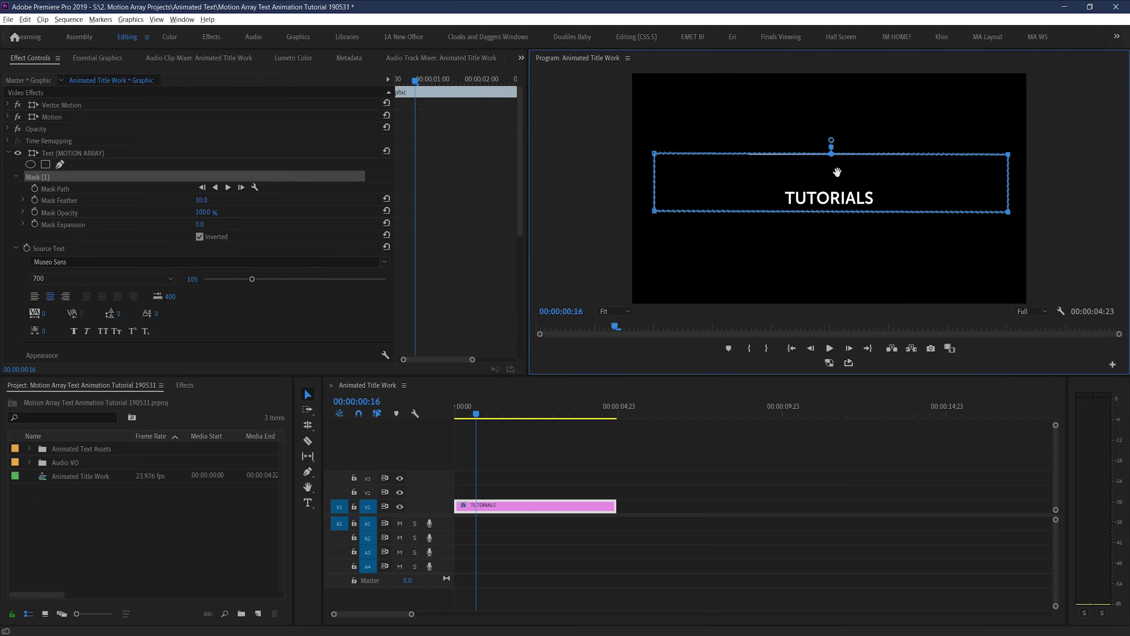
left_click(703, 461)
key("Right")
key("Right")
key("Left")
key("Left")
key("Left")
left_click(552, 508)
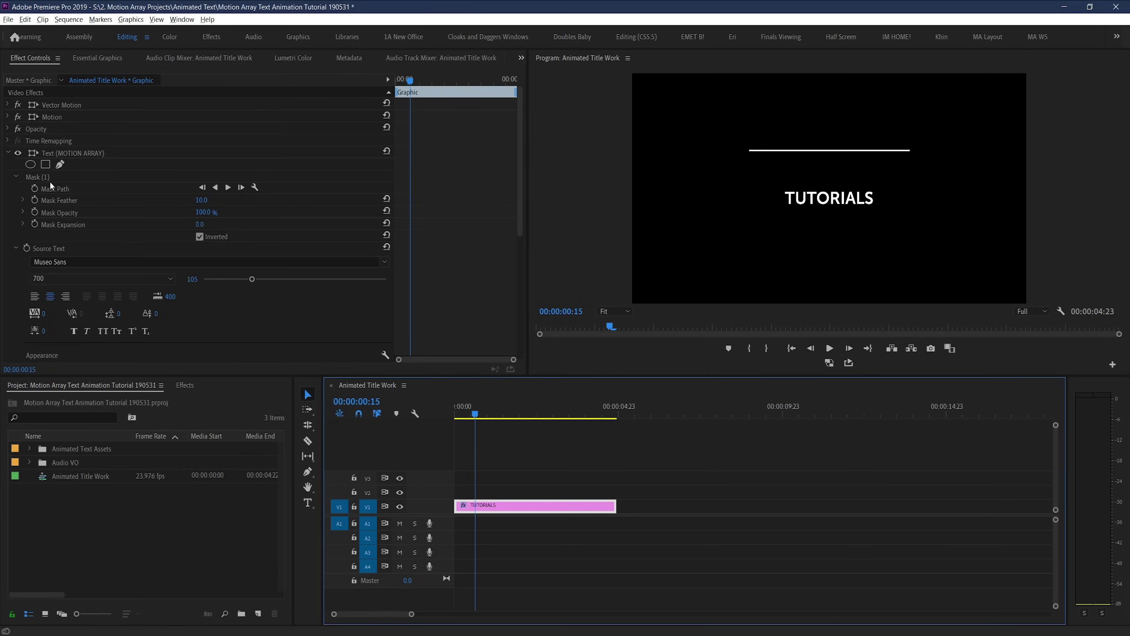
Step: Keyframe the Mask Path at frames 15 and 16, then lower the mask at frame 17
left_click(35, 188)
left_click(36, 176)
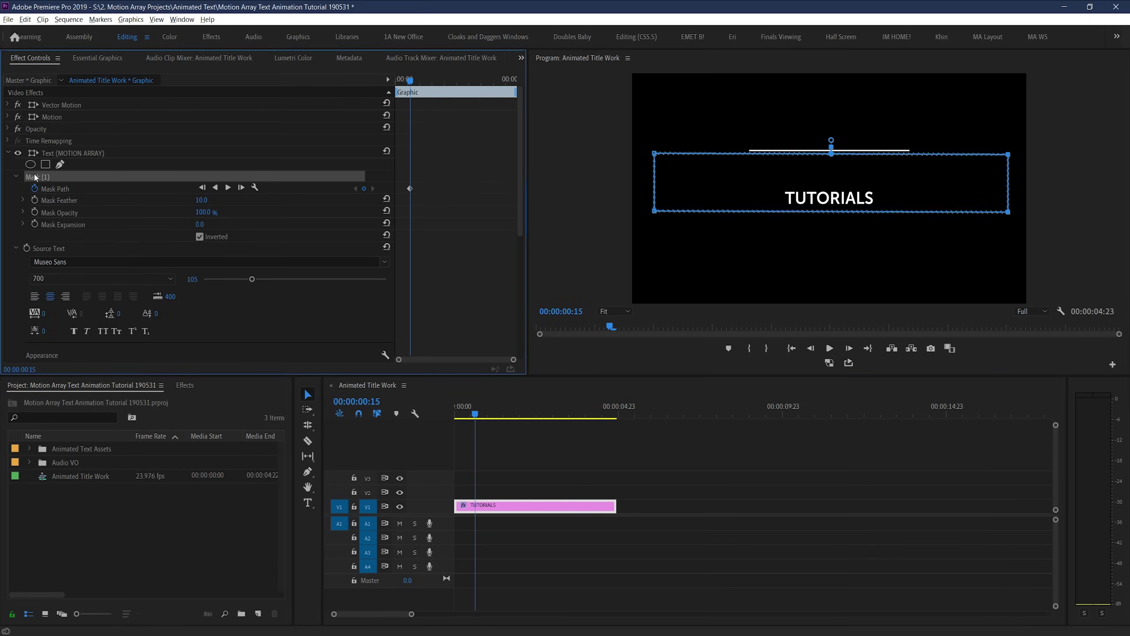
left_click(488, 283)
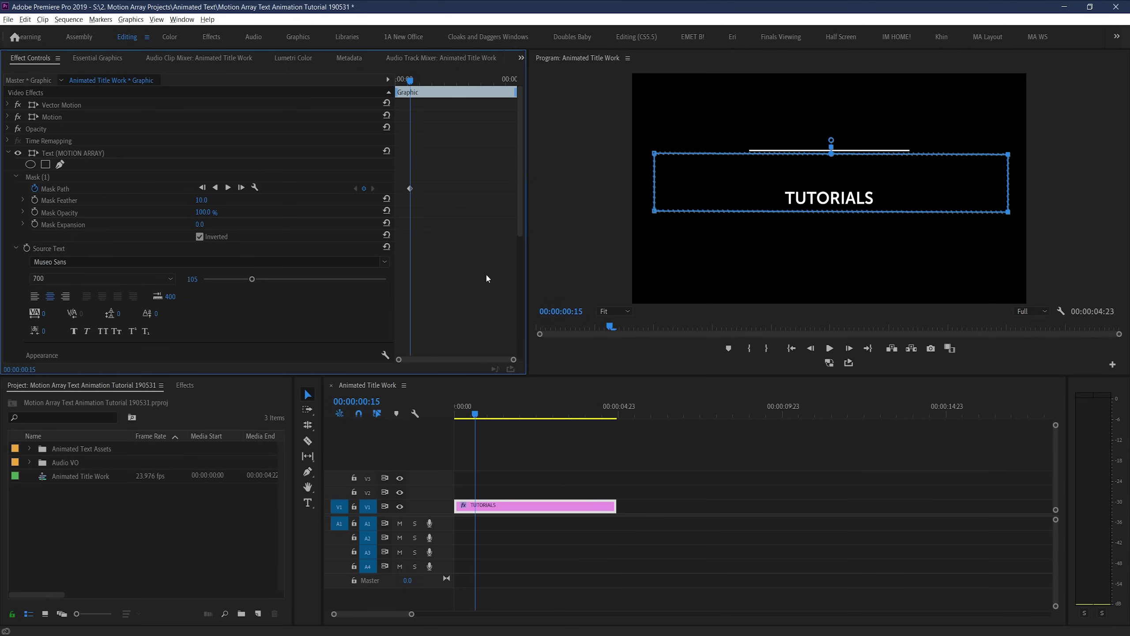
key("Right")
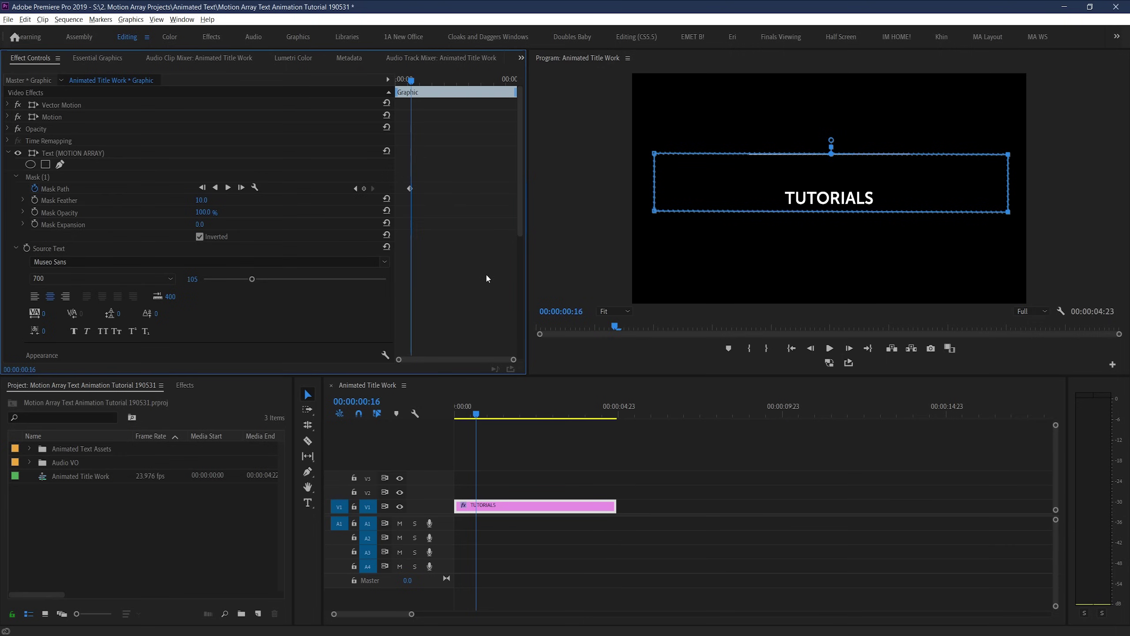
left_click(363, 189)
left_click(29, 179)
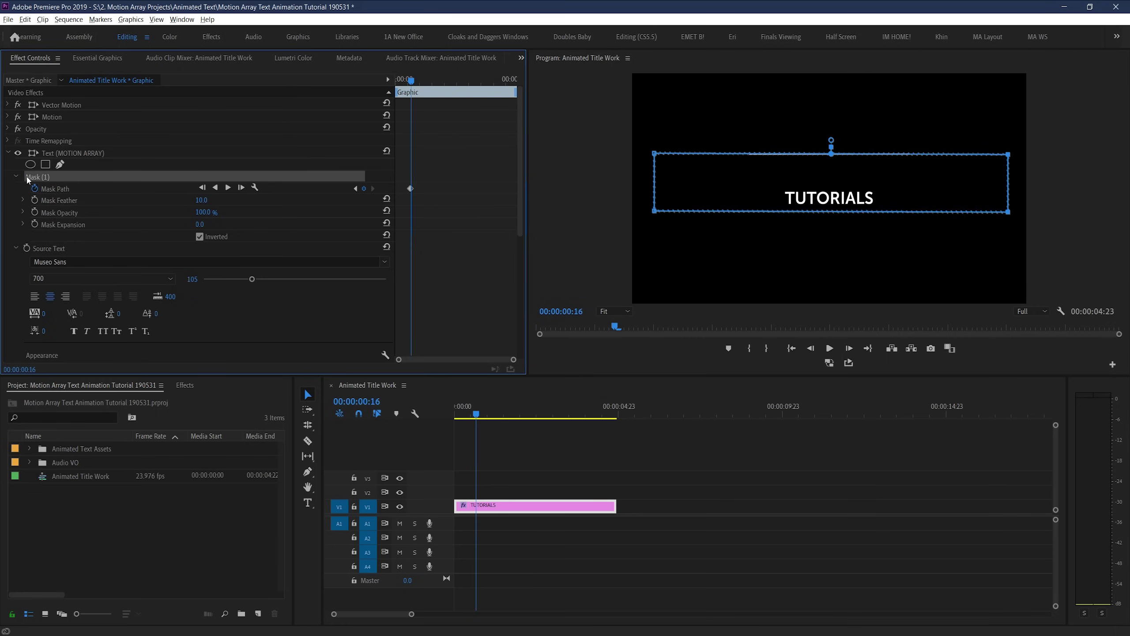
key("Right")
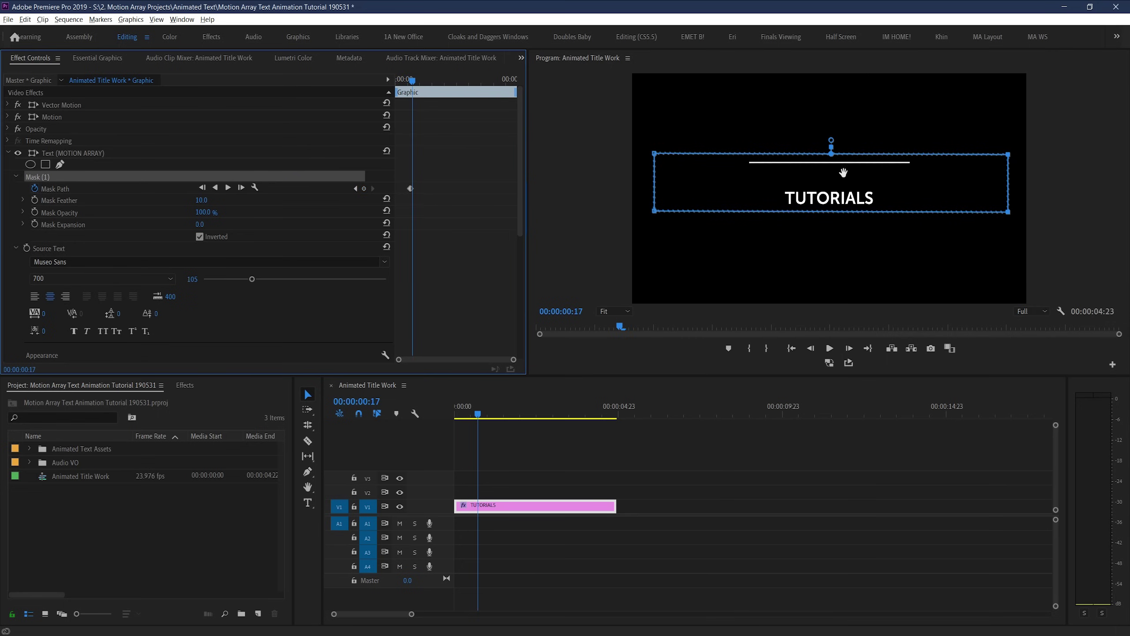
left_click_drag(840, 171, 850, 191)
left_click(442, 244)
key("Right")
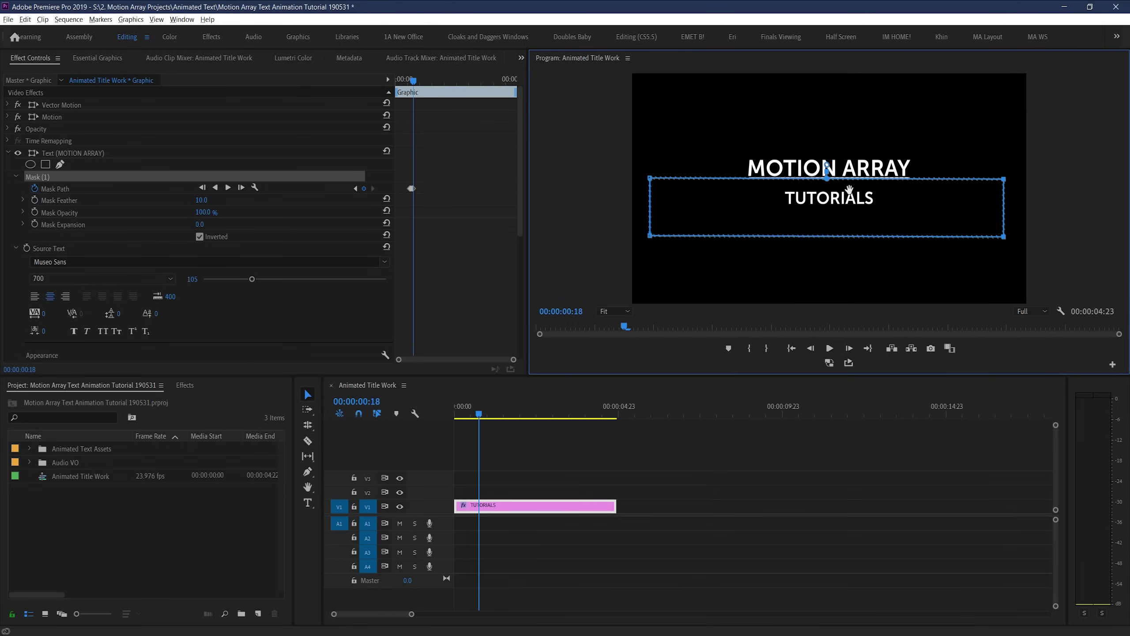
Step: Preview the line reveal frame by frame and in playback, then select the TUTORIALS graphic clip
left_click(559, 441)
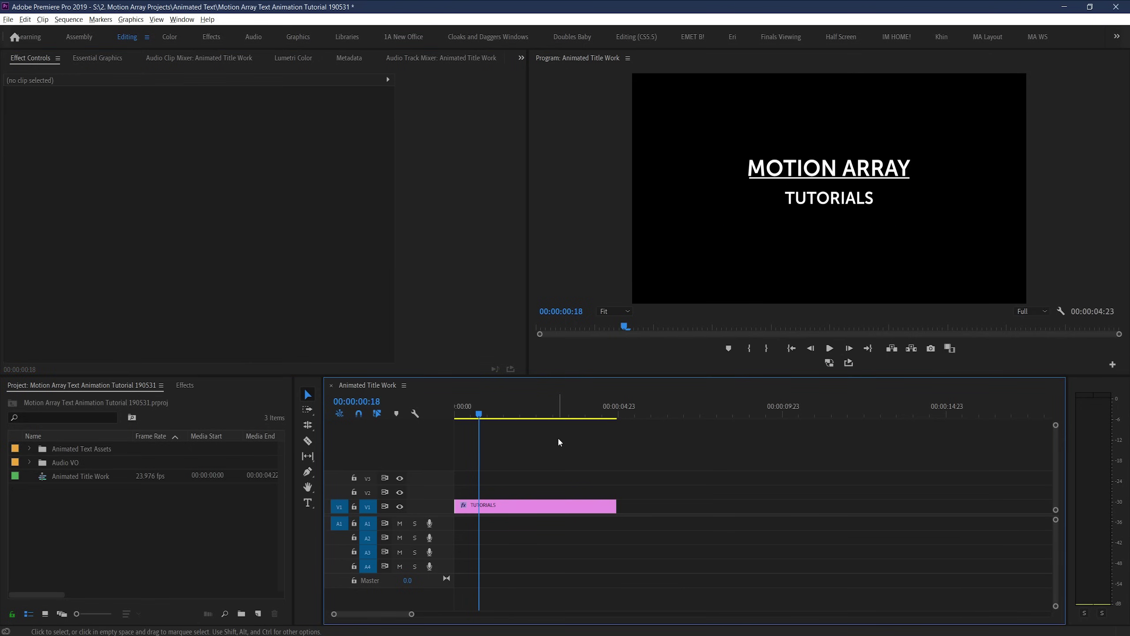
key("Right")
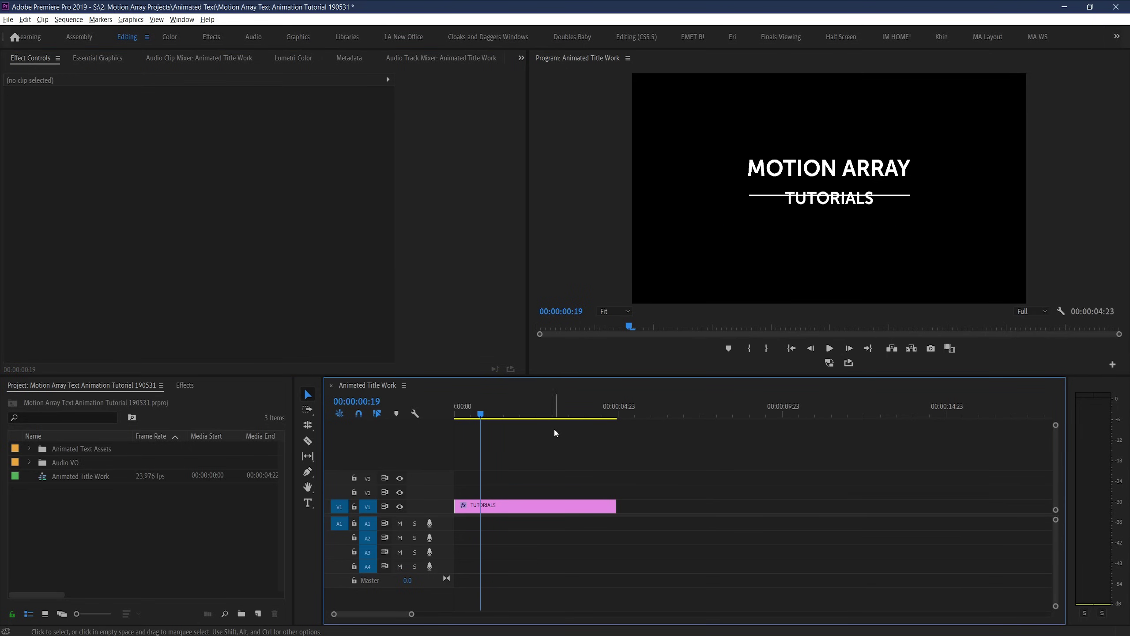
key("Left")
key("Left")
key("Left")
key("Left")
key("Left")
key("Left")
key("Left")
key("Left")
key("Left")
key("Left")
key("Left")
key("Left")
key("Left")
key("Right")
key("Right")
key("Right")
key("Right")
key("Right")
key("Right")
key("Right")
key("Right")
key("Right")
key("Right")
key("Right")
key("Right")
key("Right")
key("Right")
key("Right")
key("Right")
key("Right")
key("Right")
key("Right")
key("space")
key("Home")
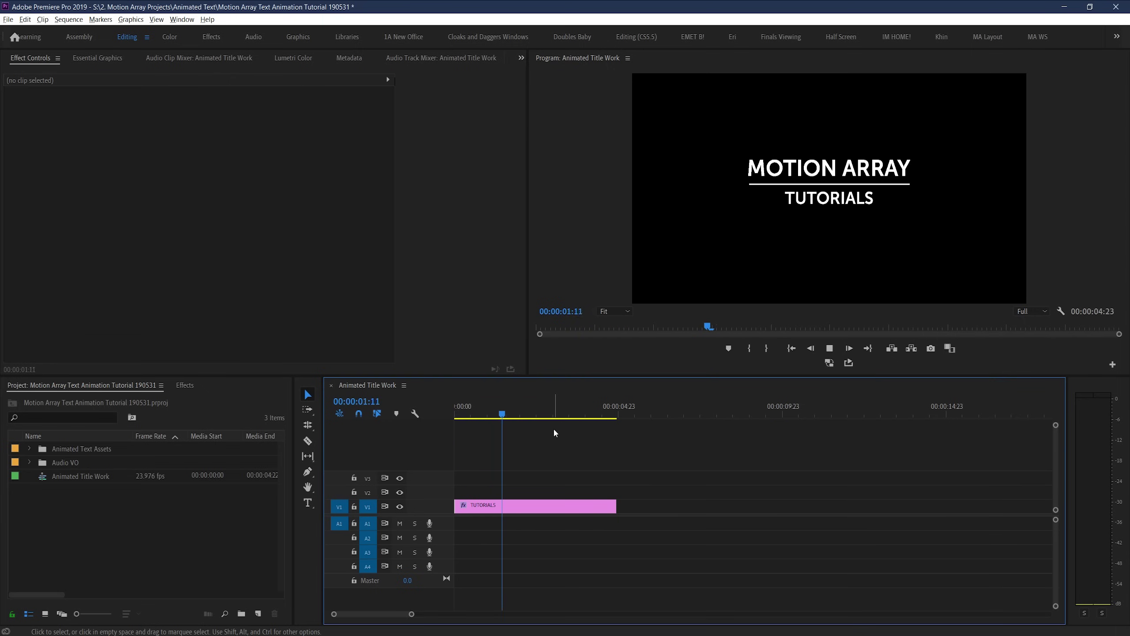
key("Home")
key("space")
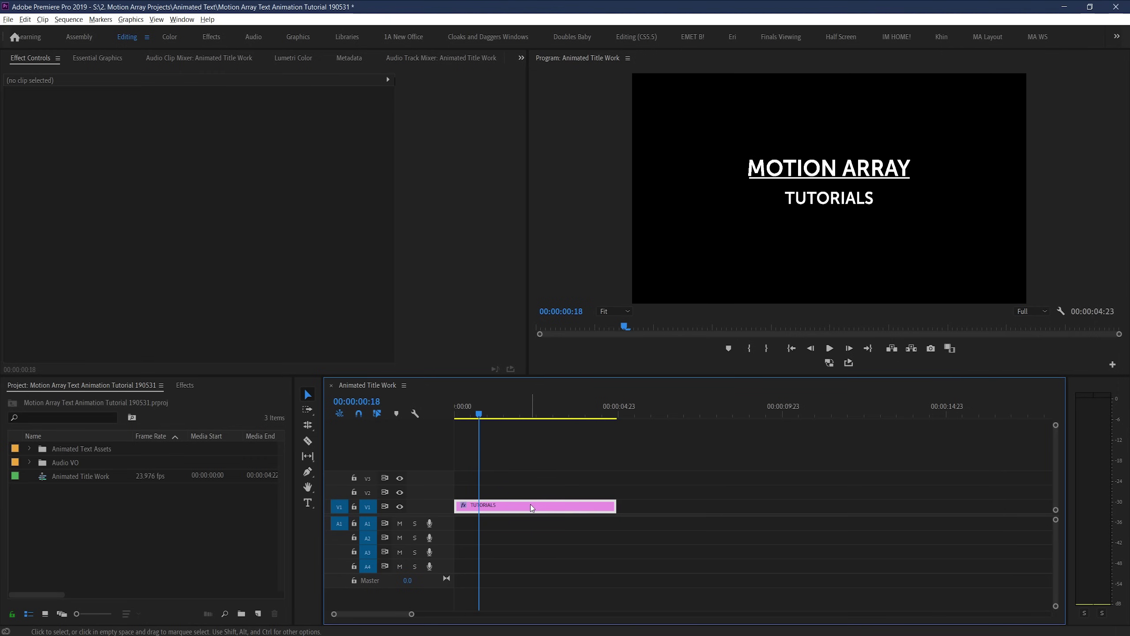
left_click(532, 500)
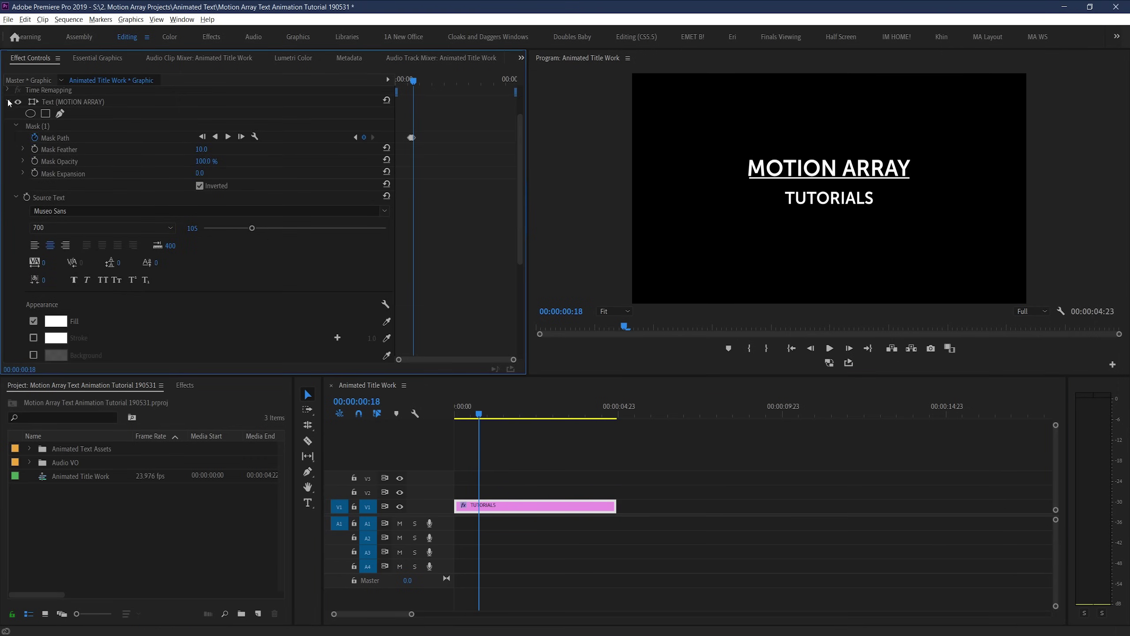
Step: Add a rectangle mask to the TUTORIALS text, widening and positioning it across the title
left_click(8, 102)
left_click(9, 166)
left_click(9, 165)
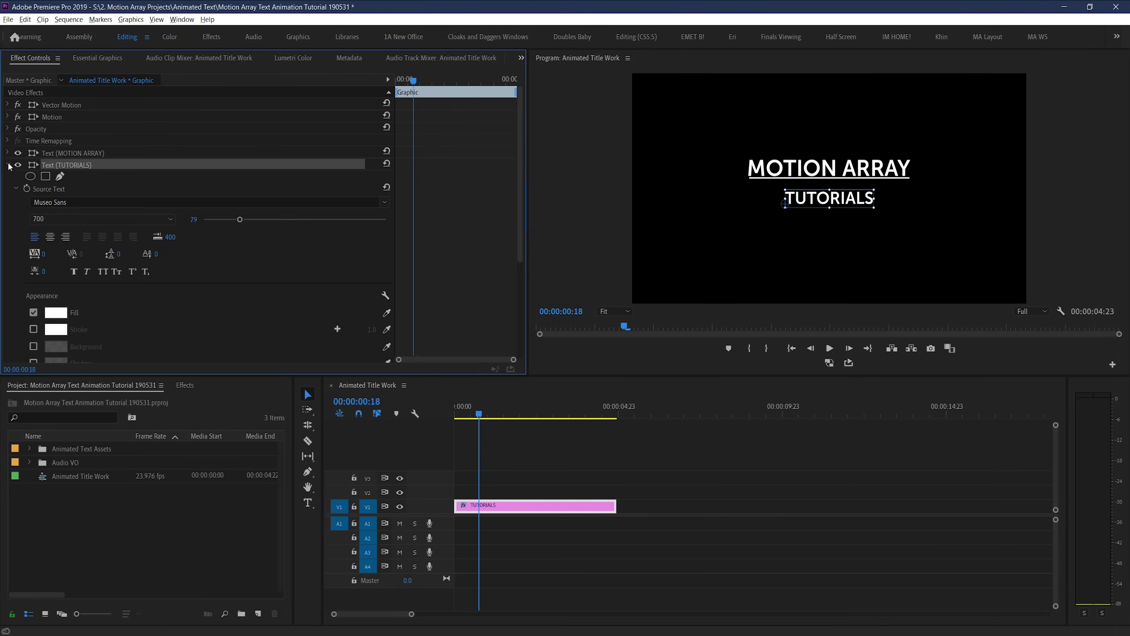
left_click(46, 176)
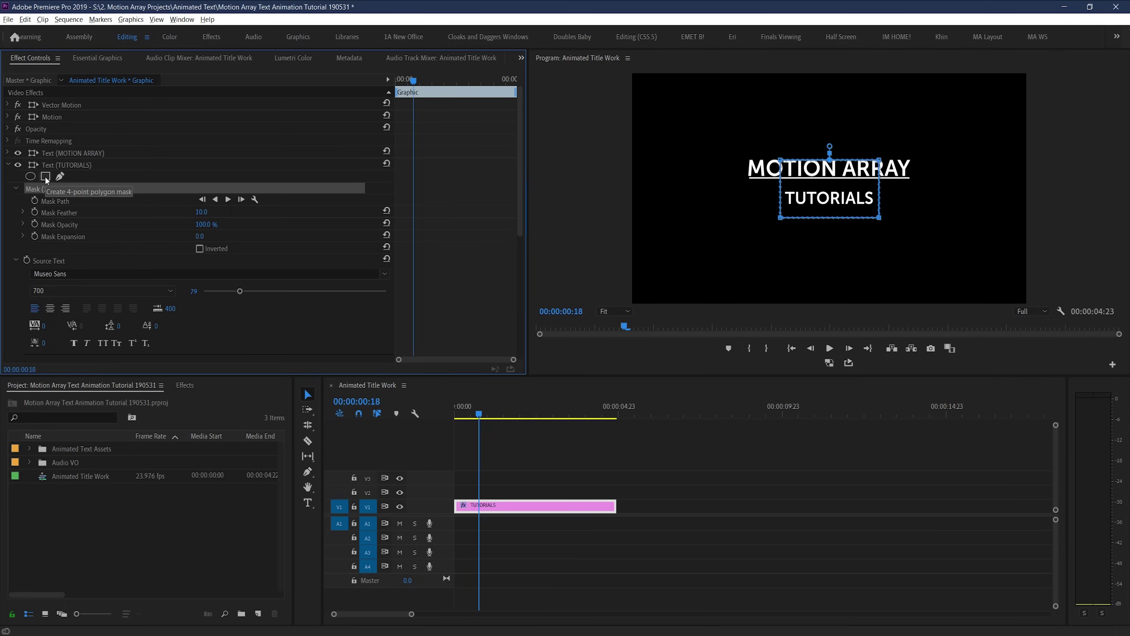
left_click_drag(948, 236, 974, 220)
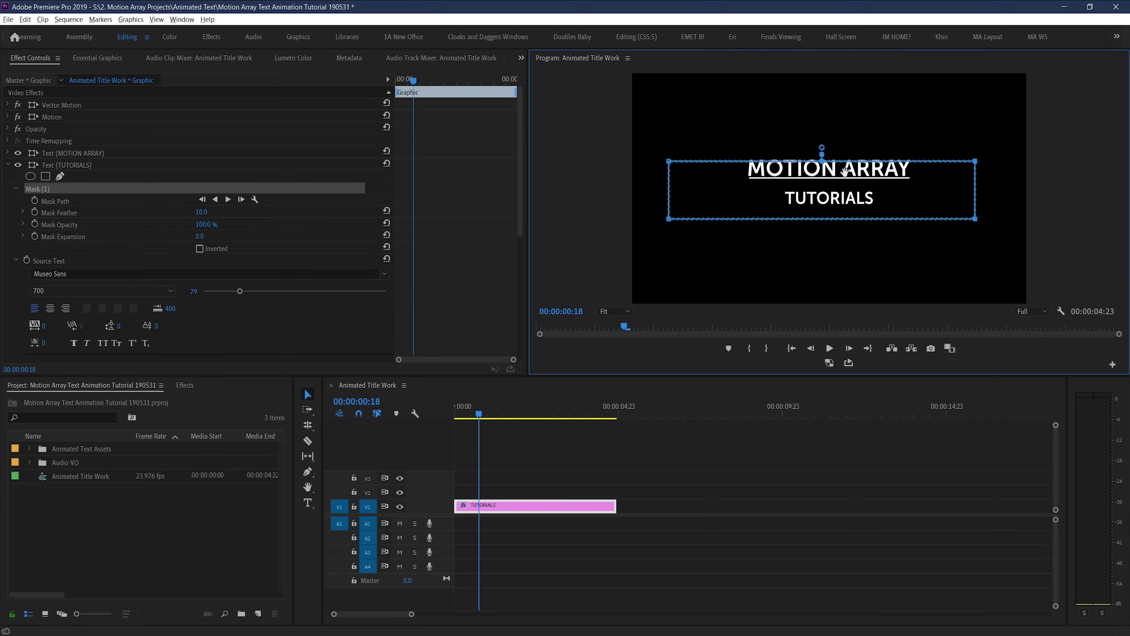
left_click_drag(846, 170, 853, 173)
left_click(448, 304)
key("Right")
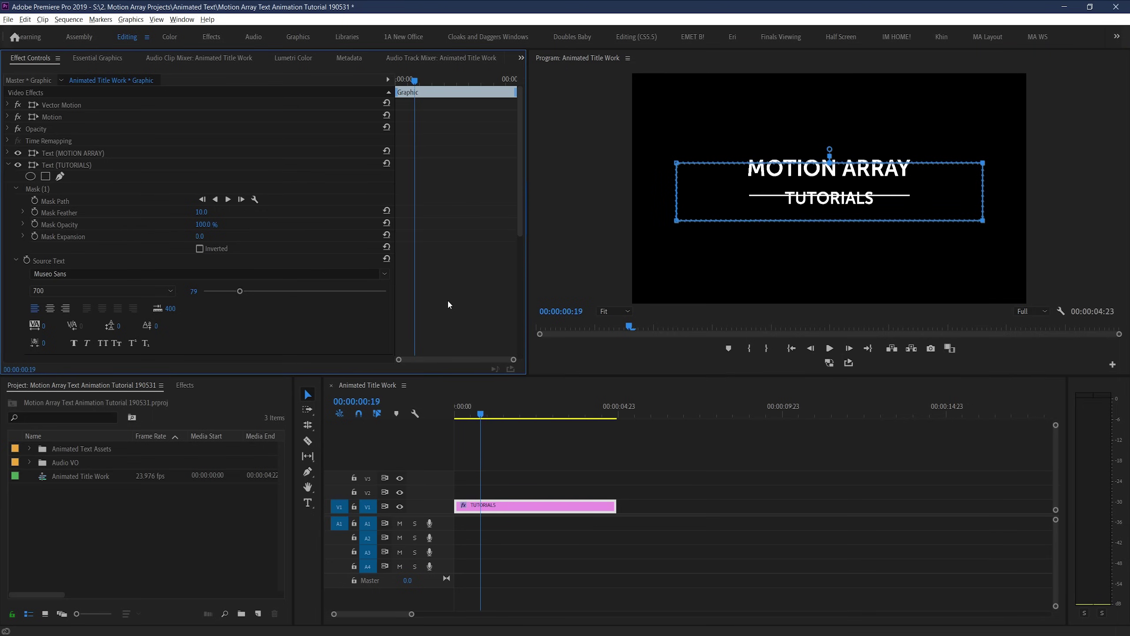
key("Right")
key("Right")
key("Right")
key("Right")
key("Right")
key("Right")
key("Right")
key("Right")
Step: Invert the TUTORIALS mask, keyframe its path, and raise it over the next frames
left_click(200, 249)
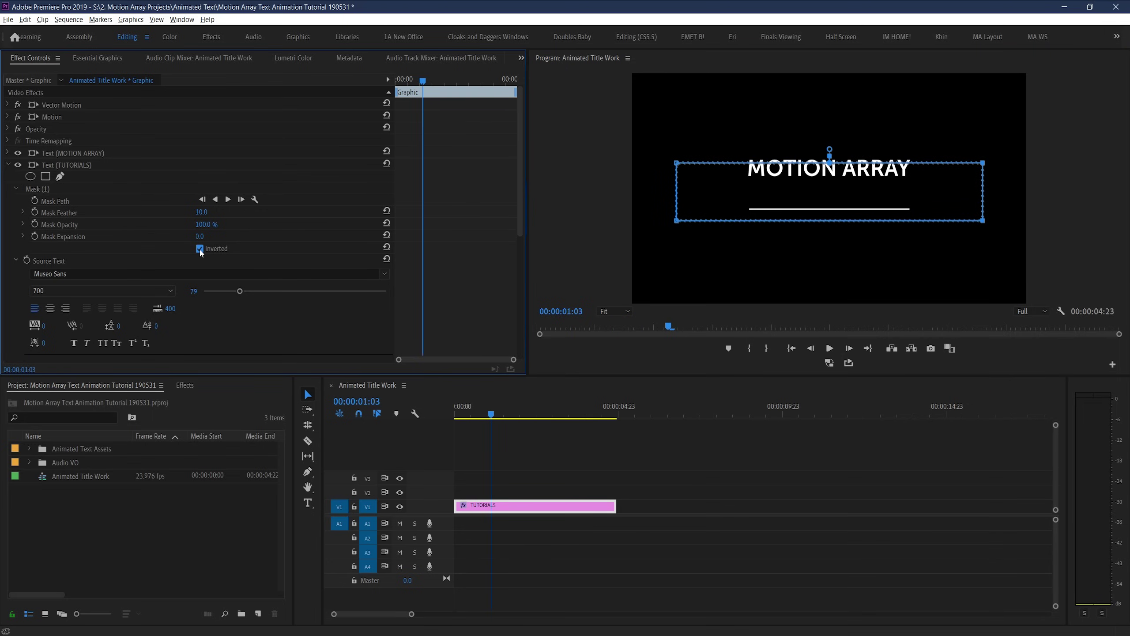
left_click_drag(823, 183, 818, 170)
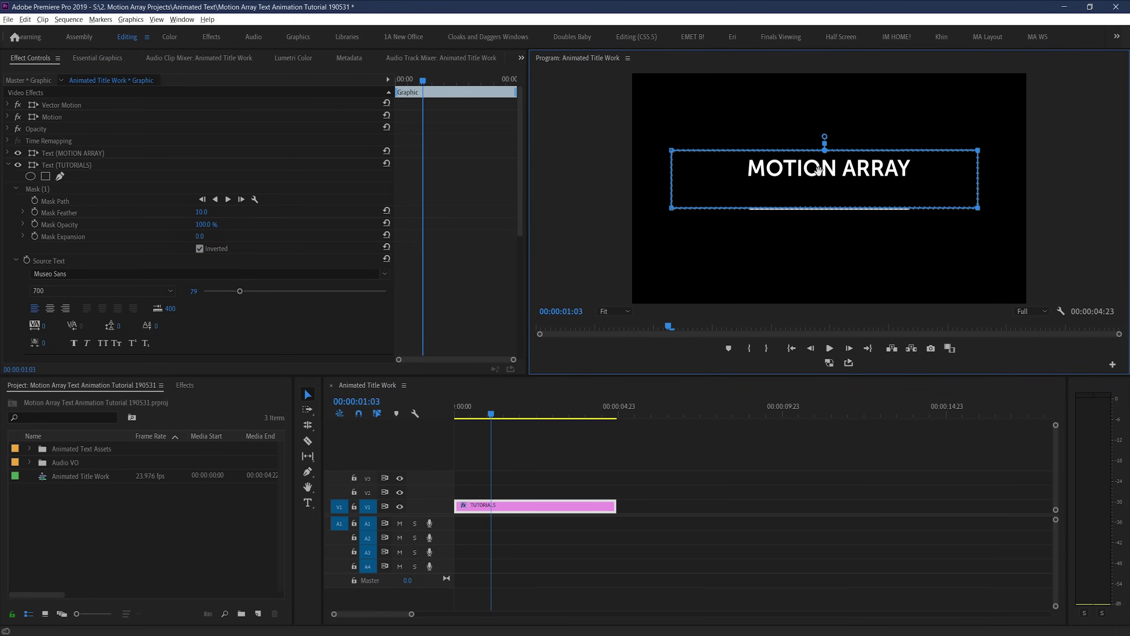
left_click(34, 201)
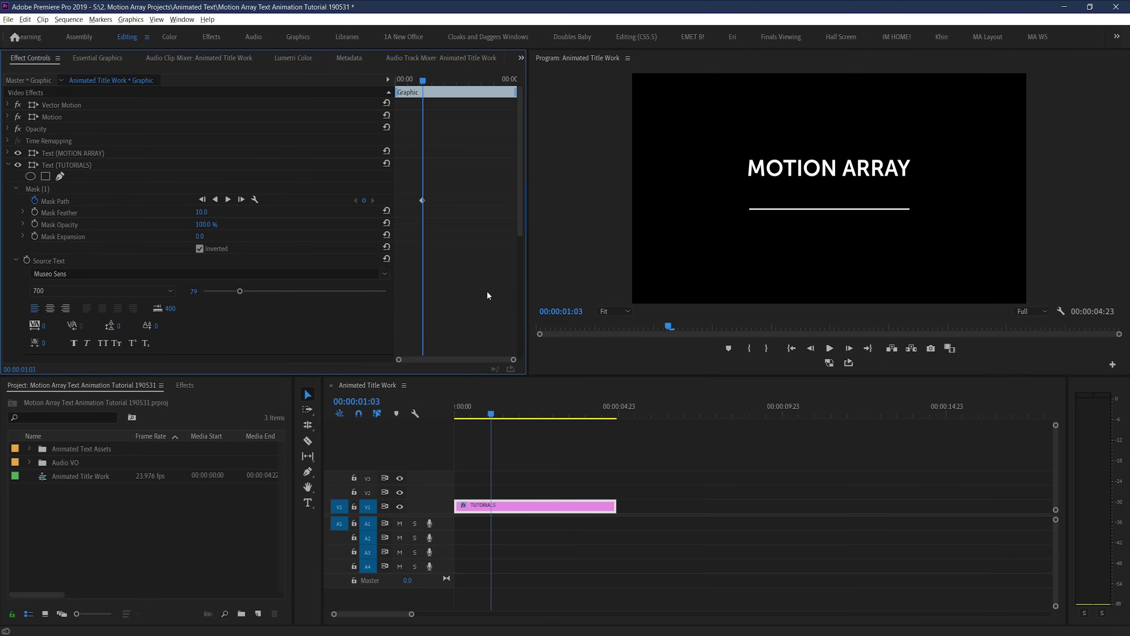
key("Right")
left_click(43, 192)
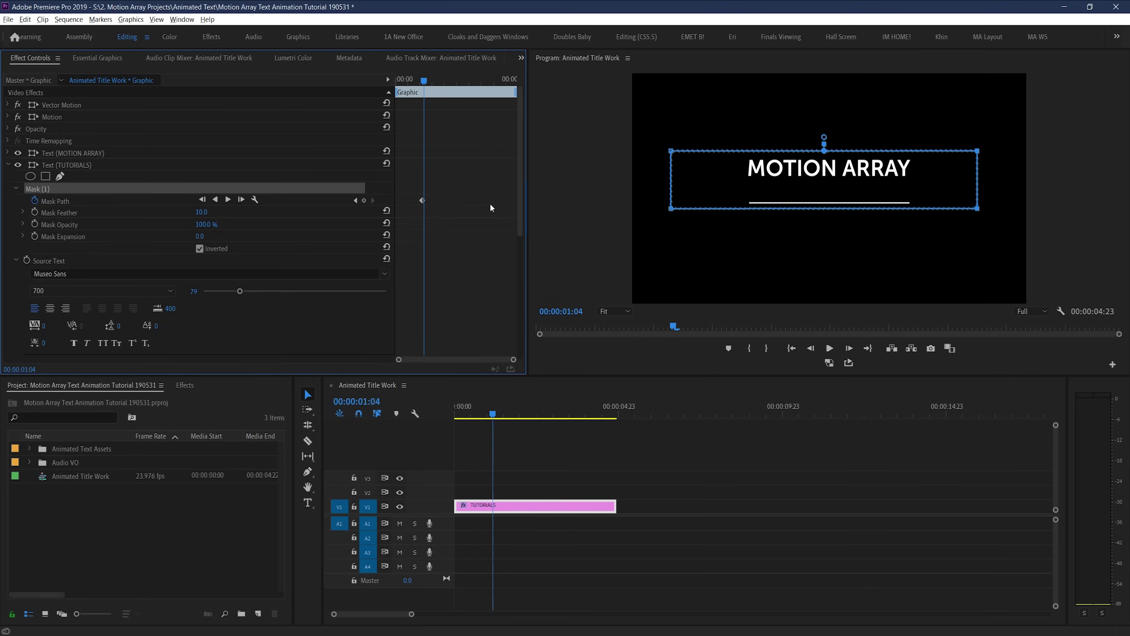
left_click(760, 209)
left_click(461, 245)
key("Right")
left_click_drag(830, 180, 846, 168)
left_click(461, 248)
key("Right")
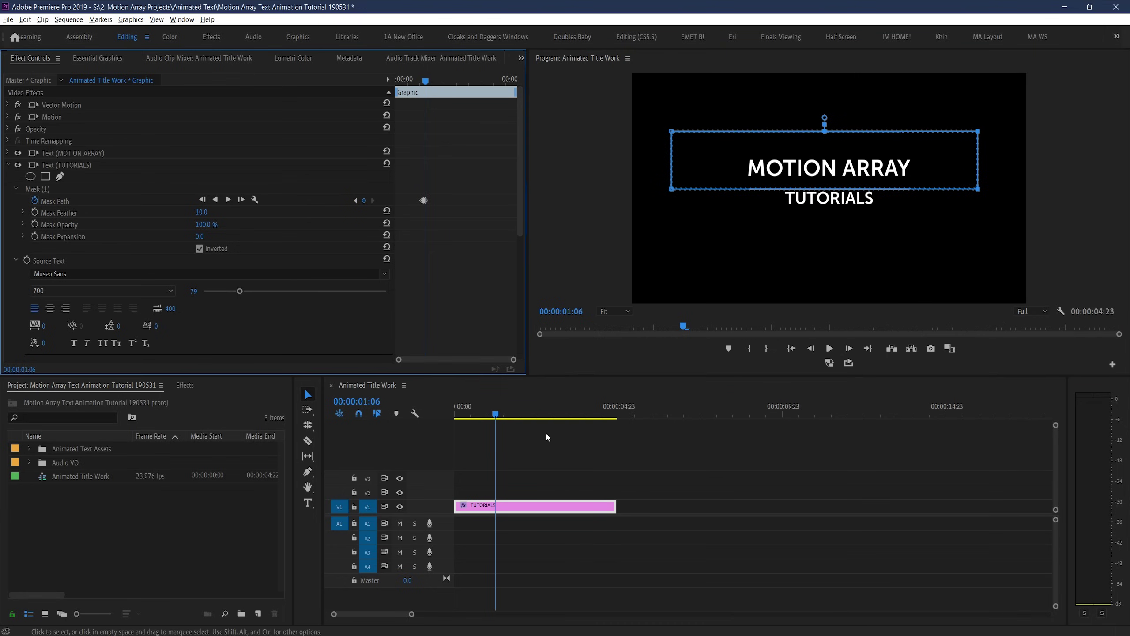
Step: Play the title from the start to check the TUTORIALS reveal
left_click(547, 433)
key("Home")
key("space")
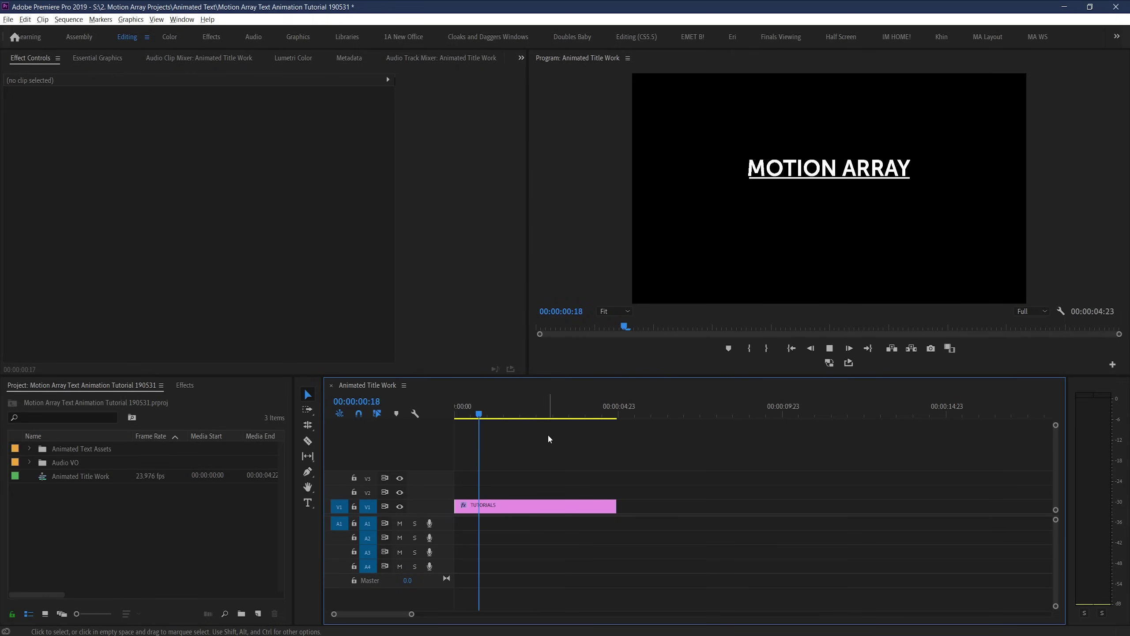
key("Home")
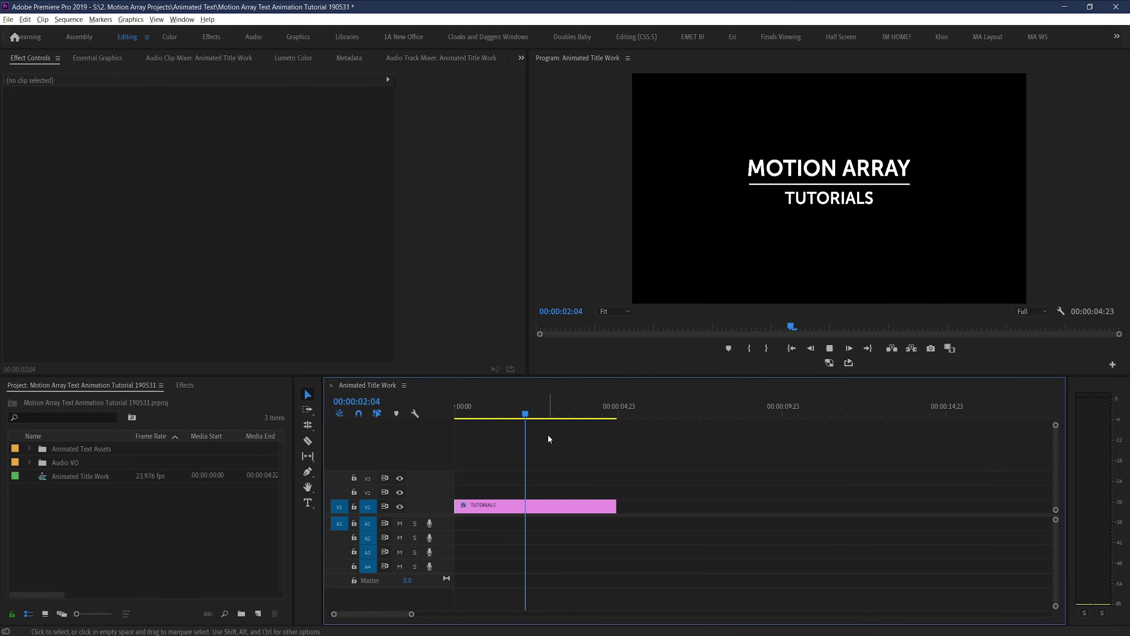
key("space")
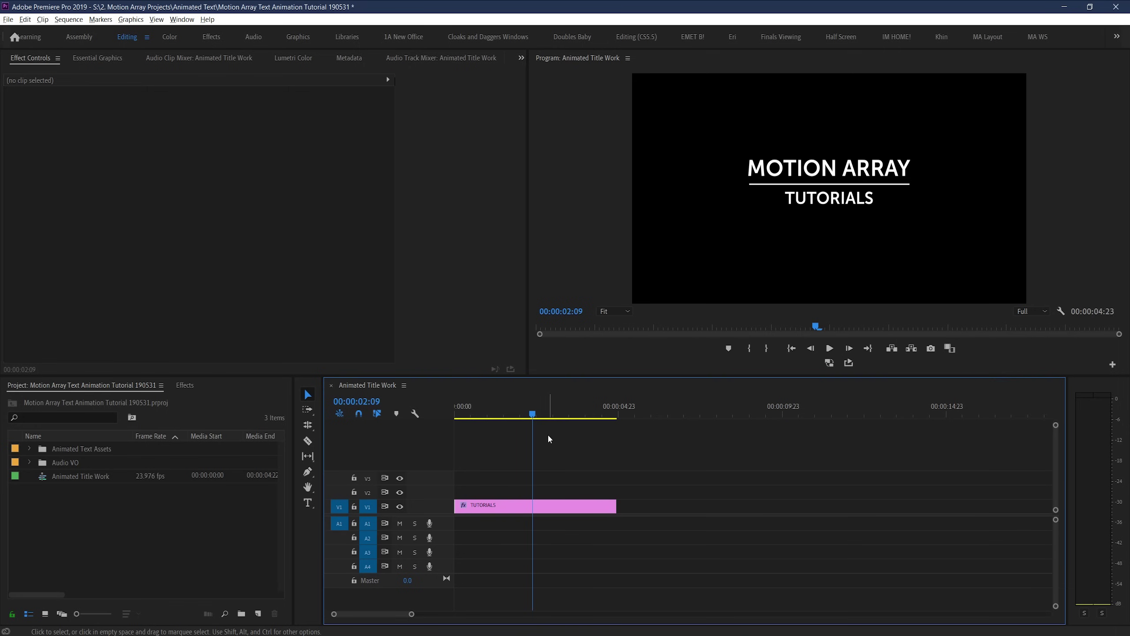
Step: In Essential Graphics Edit, pin Shape 01's edges to the MOTION ARRAY text, then play it back
left_click(544, 507)
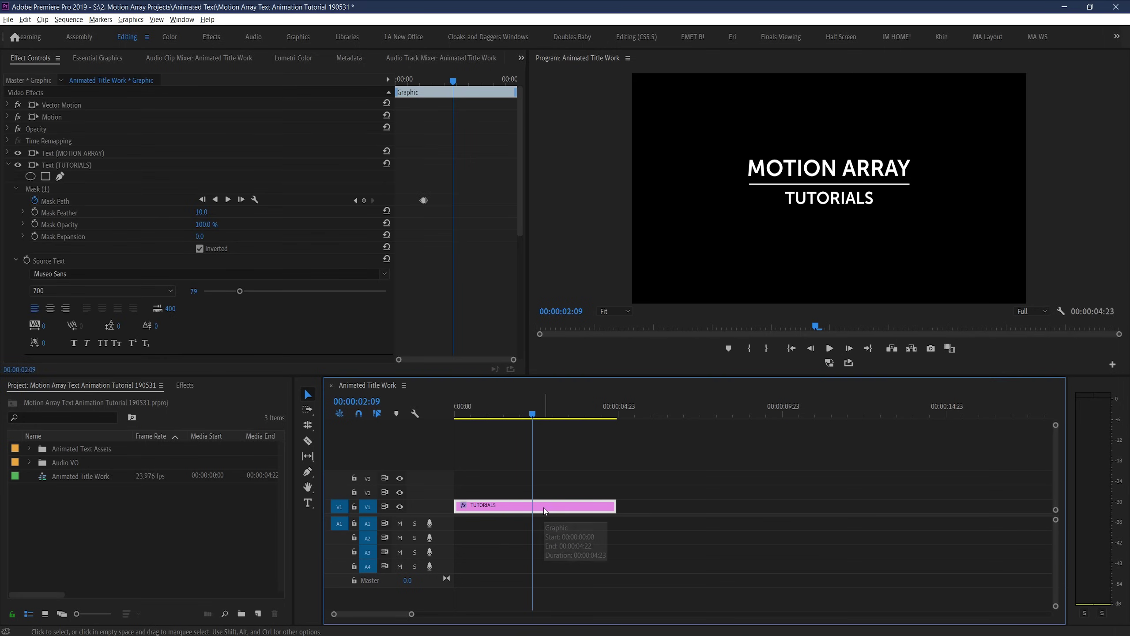
left_click(8, 166)
left_click(84, 61)
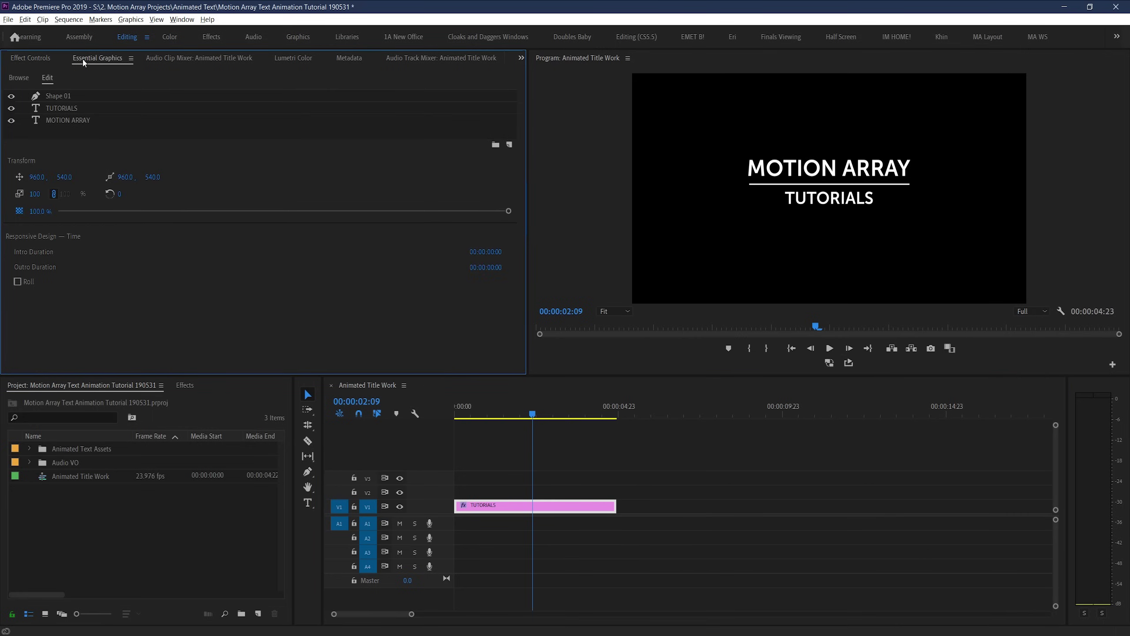
left_click(60, 96)
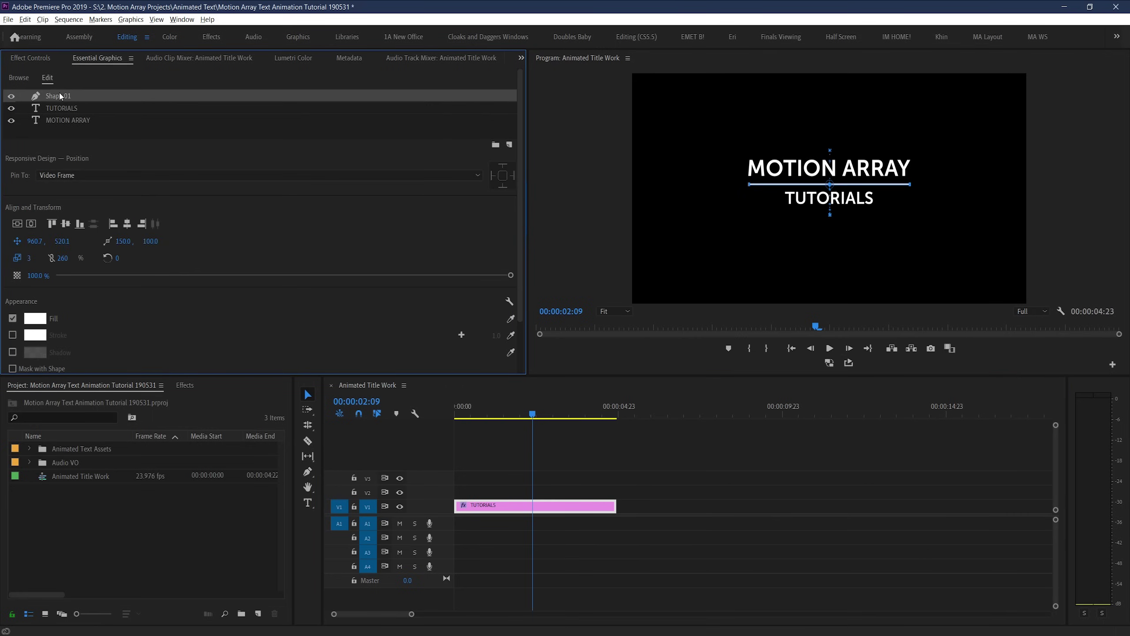
left_click(58, 122)
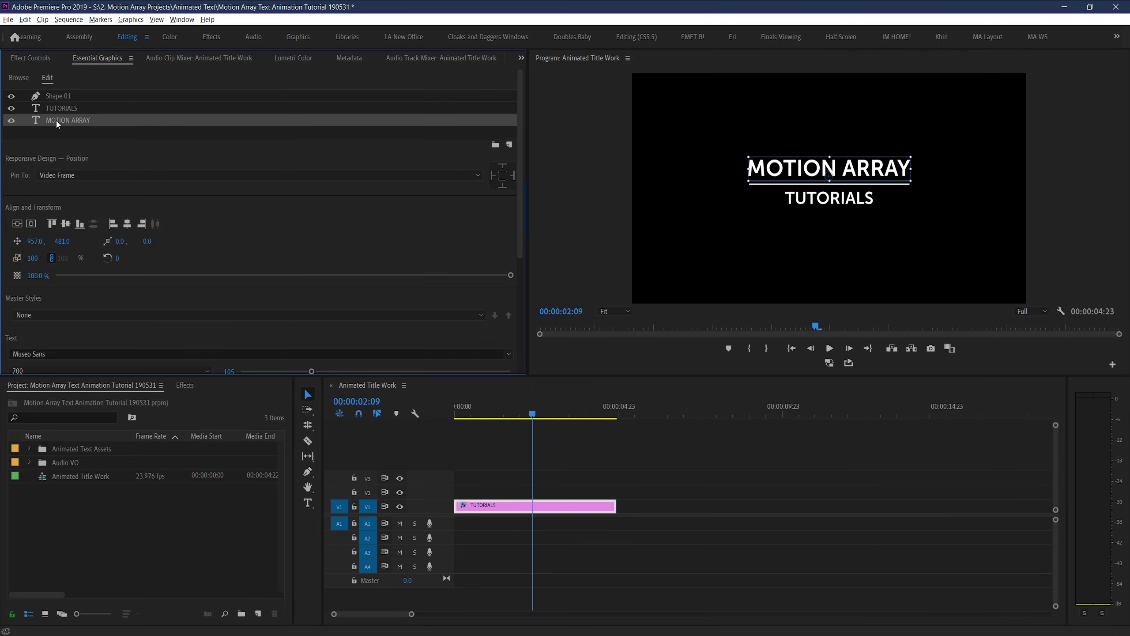
left_click(58, 96)
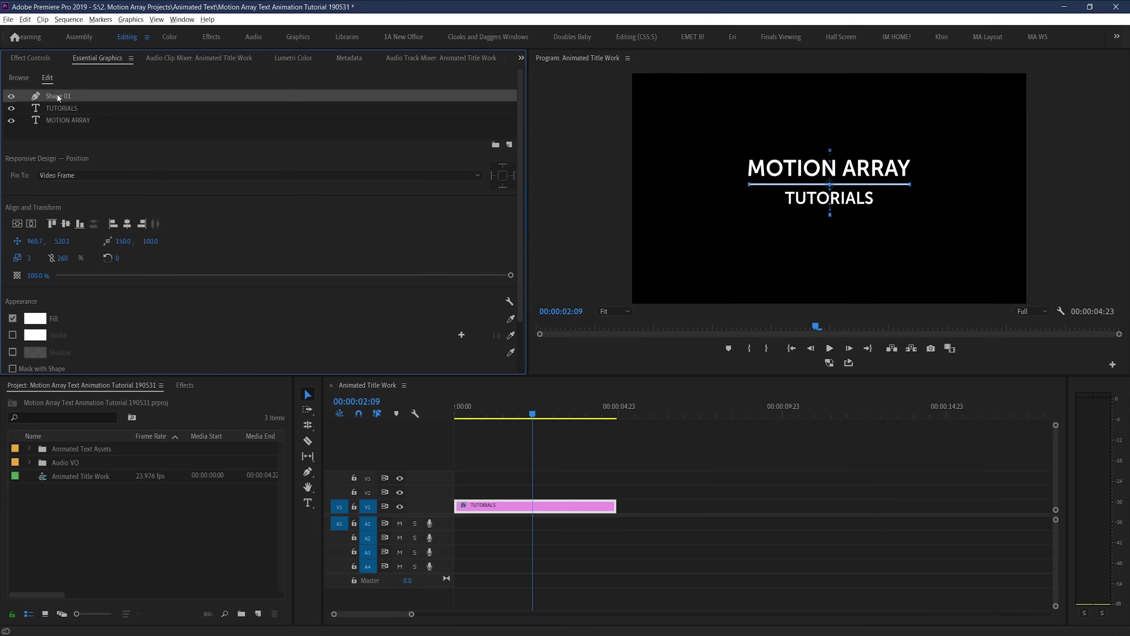
left_click(56, 175)
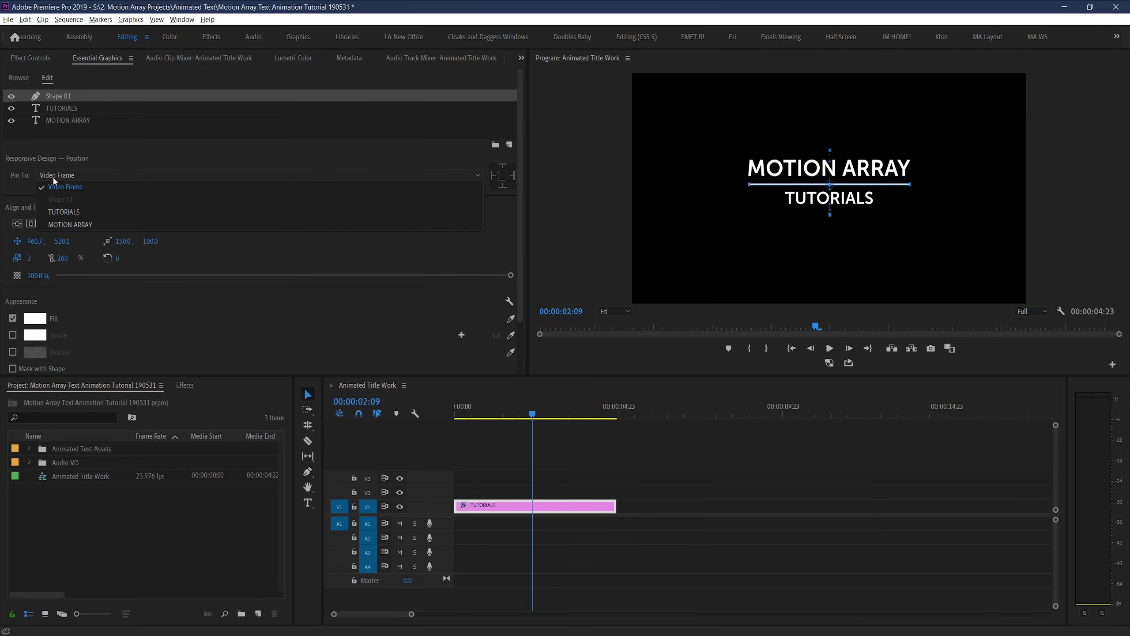
left_click(65, 225)
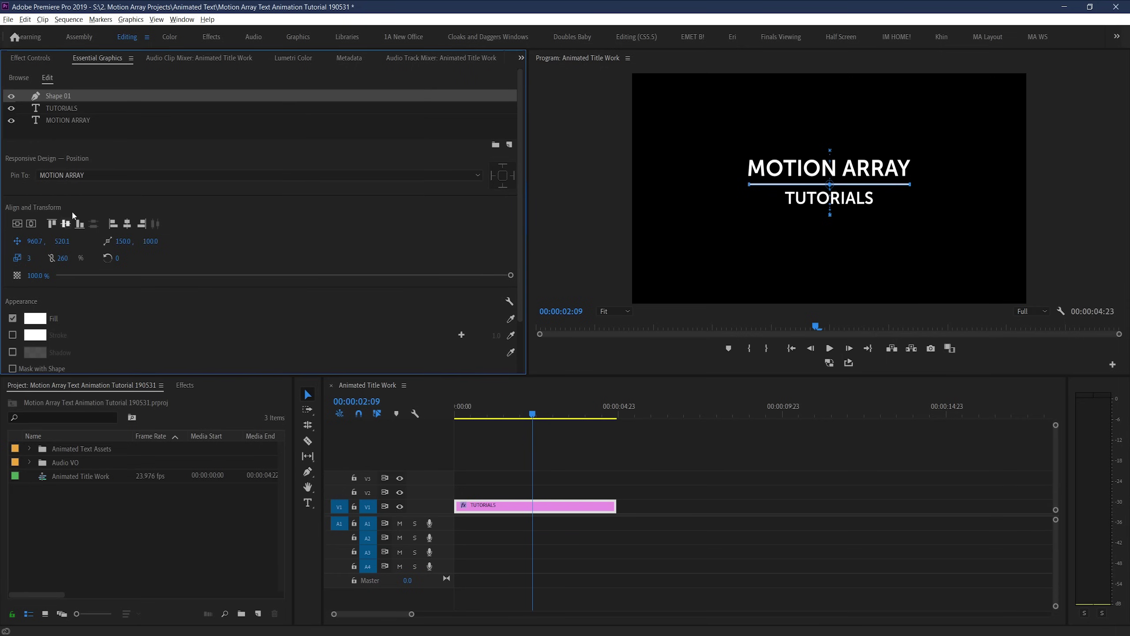
left_click(493, 173)
left_click(675, 445)
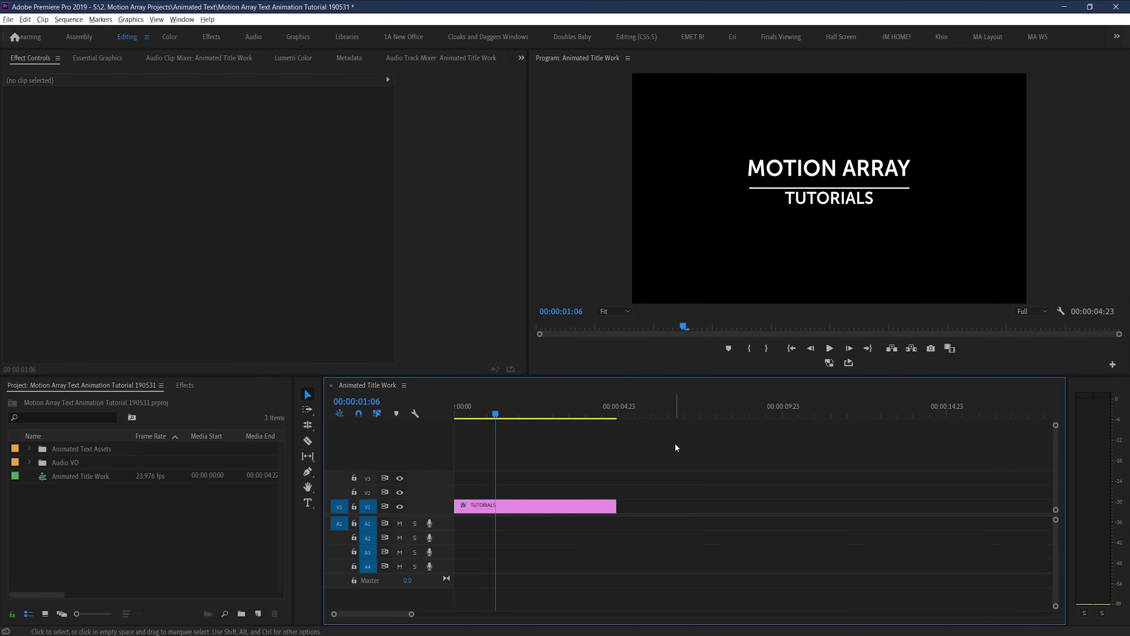
key("Home")
key("space")
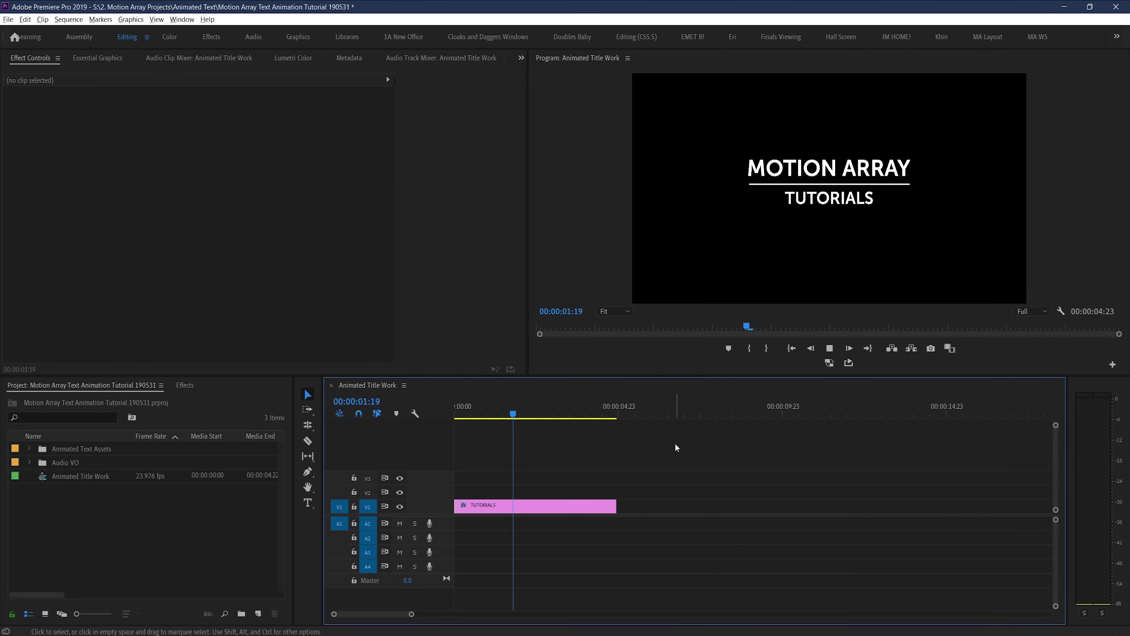
Step: Export the TUTORIALS clip as the motion graphics template '1B Motion Array Title Reveal'
key("Home")
key("space")
left_click(531, 511)
right_click(532, 511)
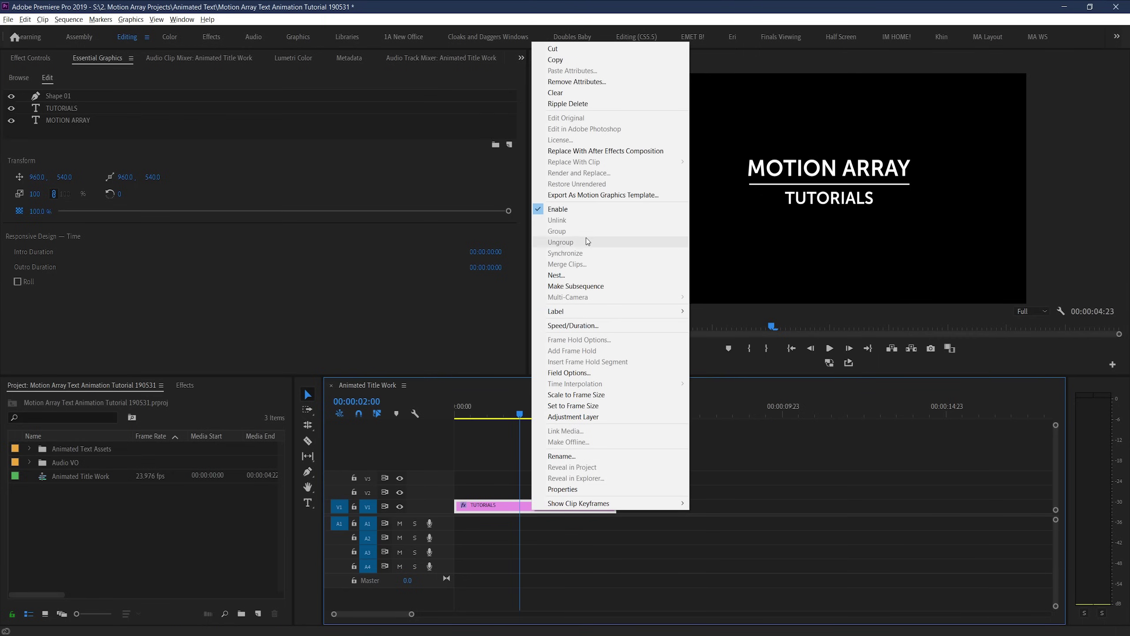
left_click(589, 197)
type("1B Motion Array Title")
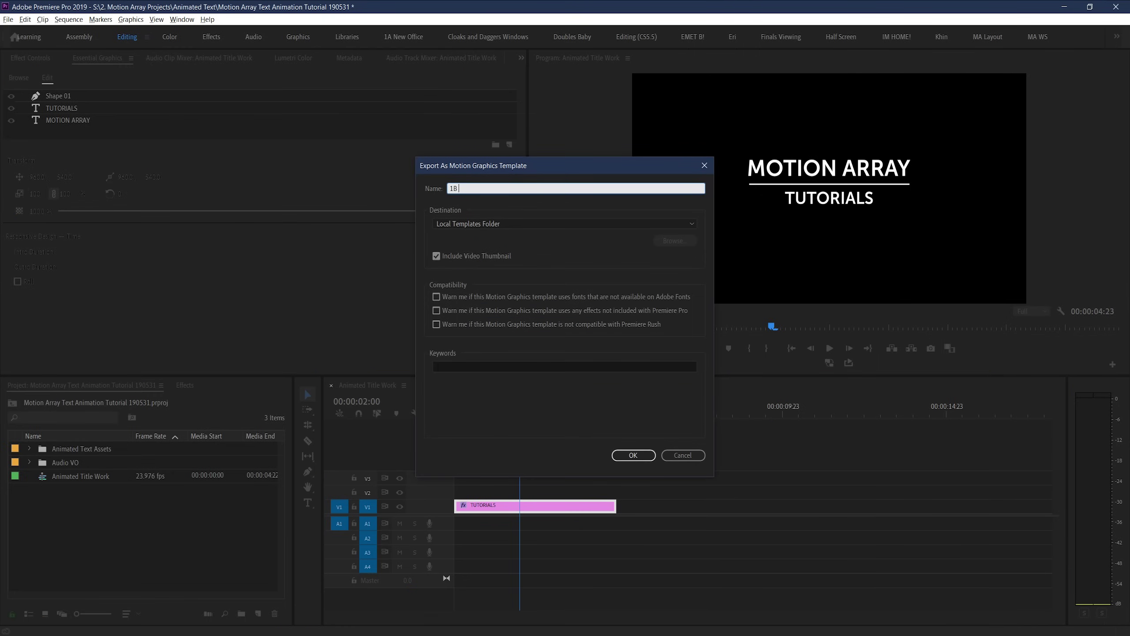
left_click(631, 455)
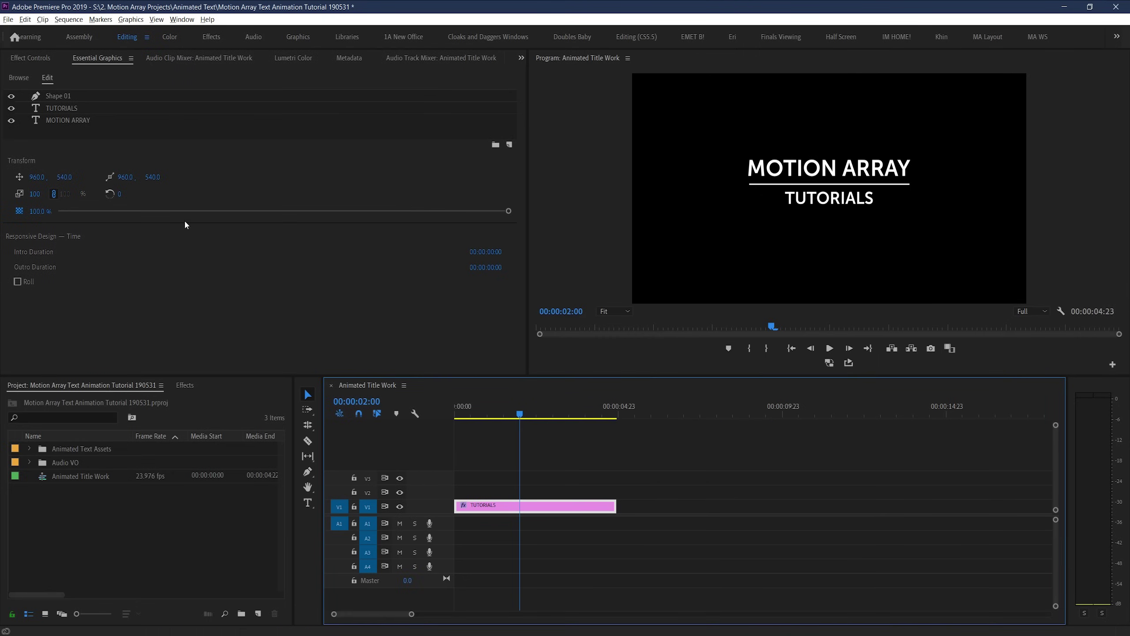
Step: Drag the saved template from Browse onto V1 after the first clip and play it
left_click(19, 78)
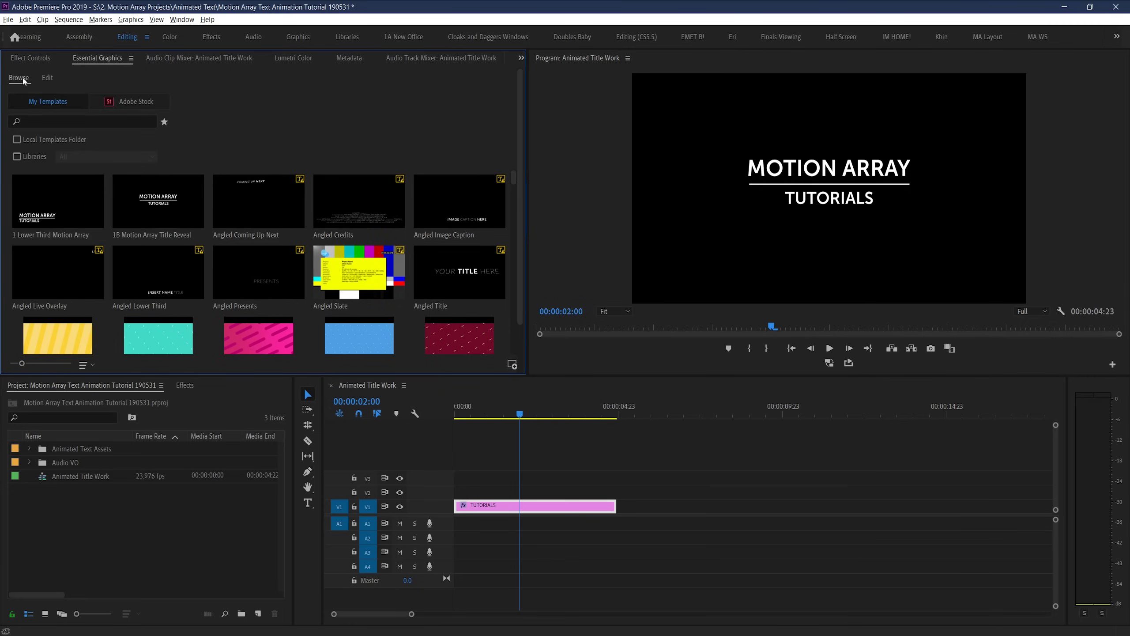
left_click_drag(117, 219, 643, 509)
key("Down")
key("Down")
key("space")
left_click(725, 509)
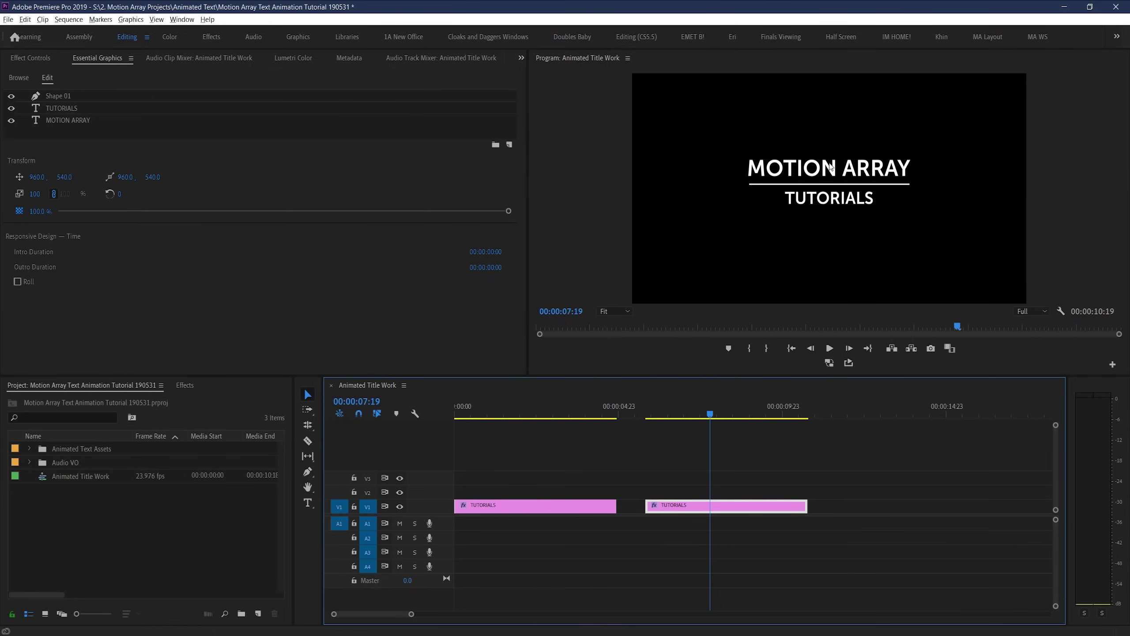
double_click(830, 167)
type("AWESOME")
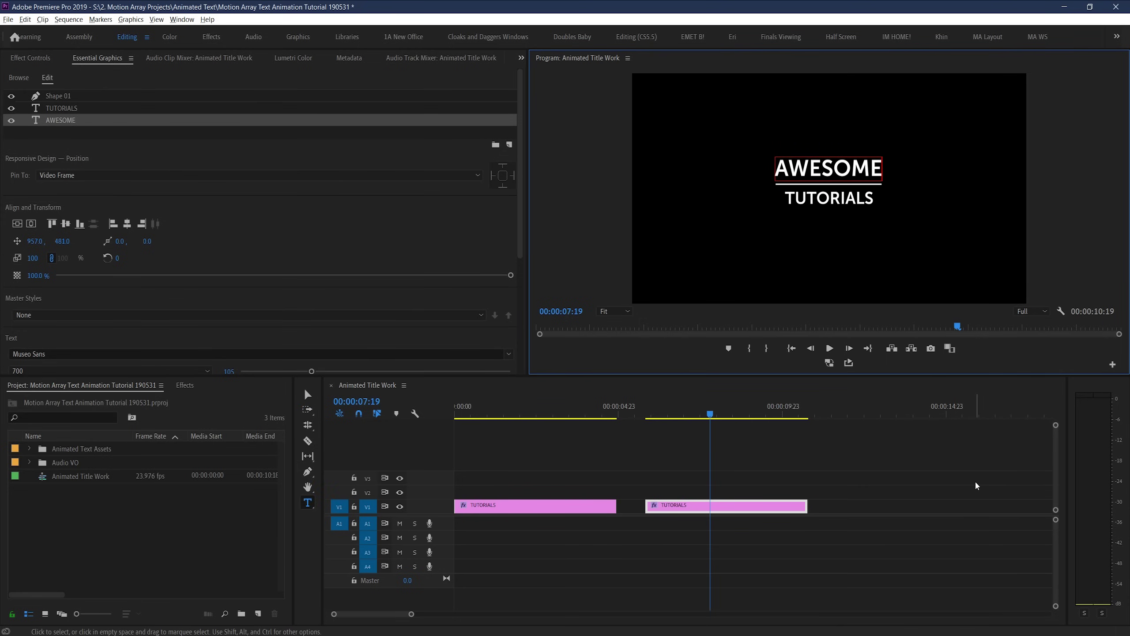
left_click(975, 481)
left_click(646, 415)
key("space")
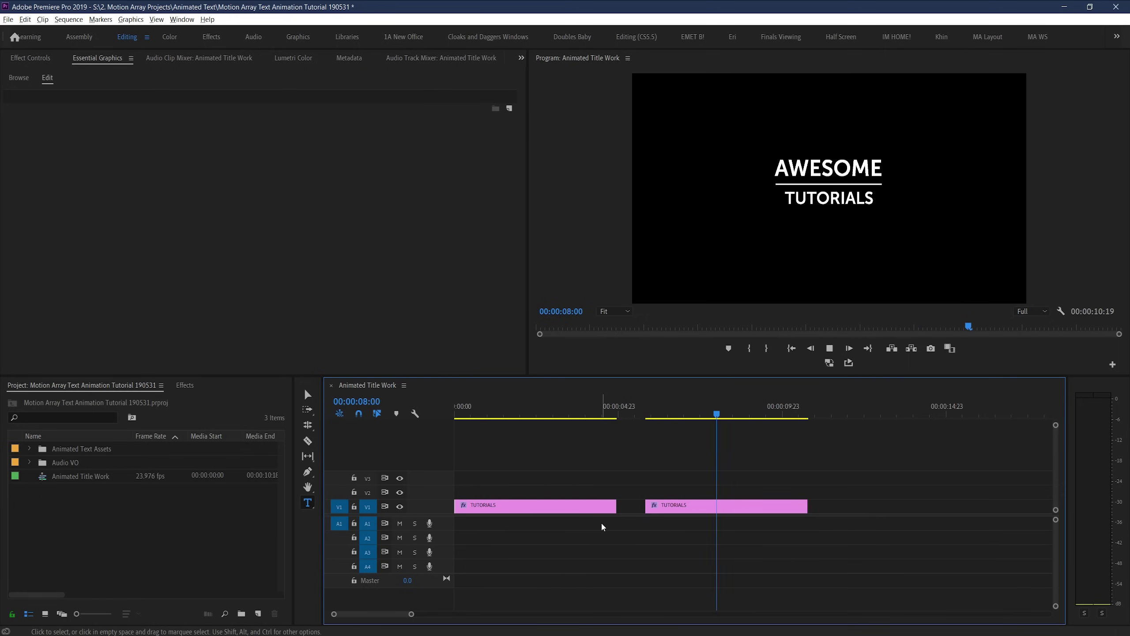
key("space")
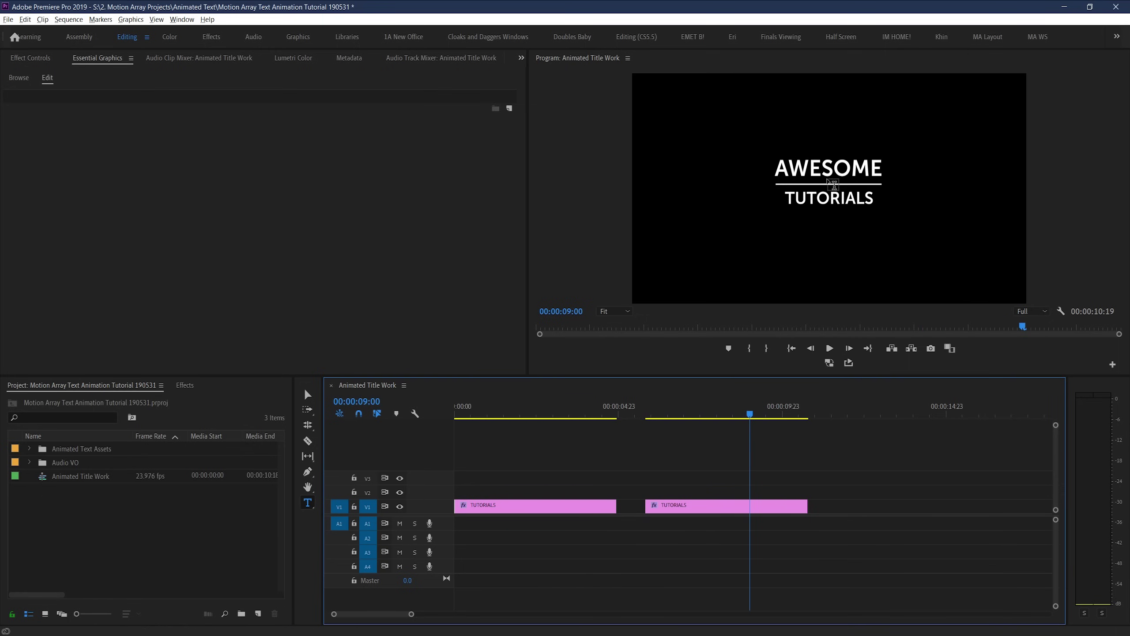
left_click(834, 171)
type("MOTION ARRAY")
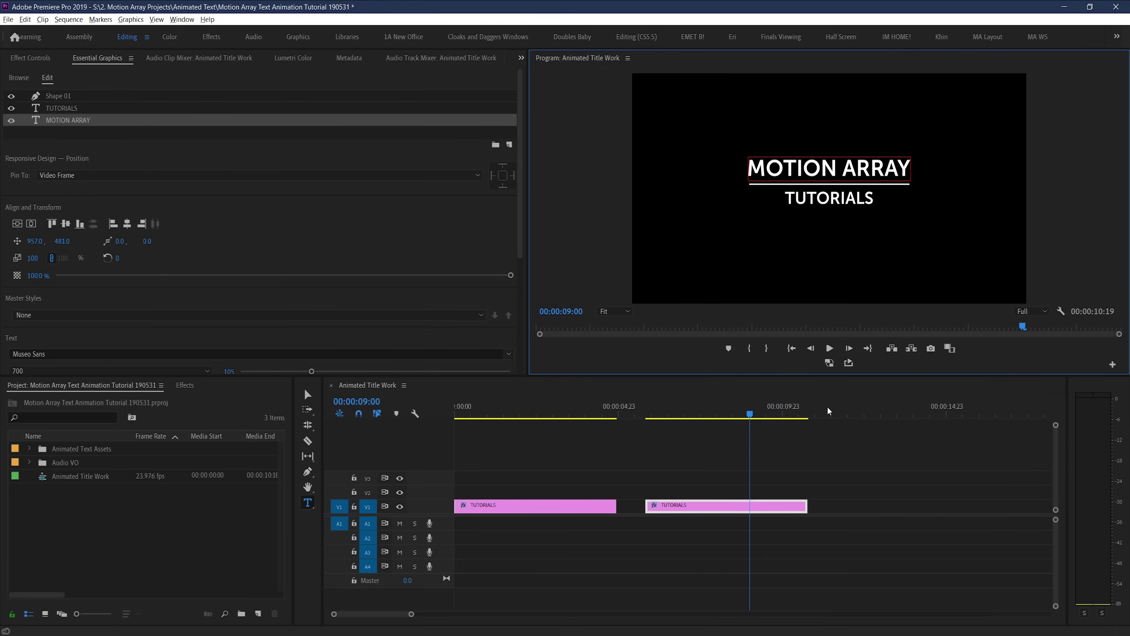
left_click(816, 445)
left_click(643, 416)
key("space")
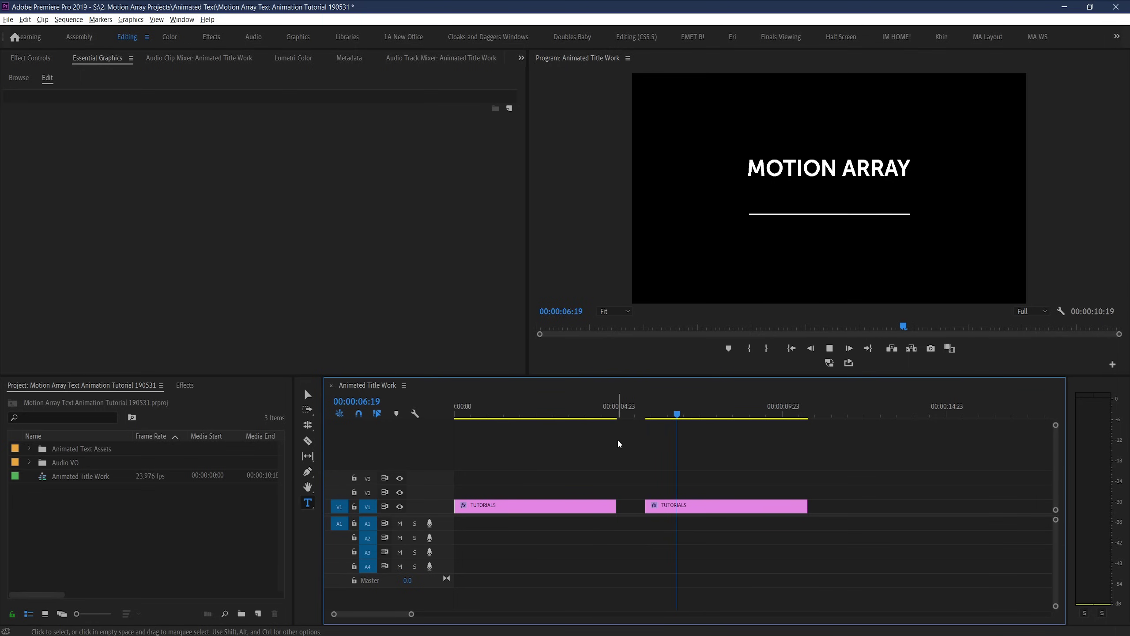
key("space")
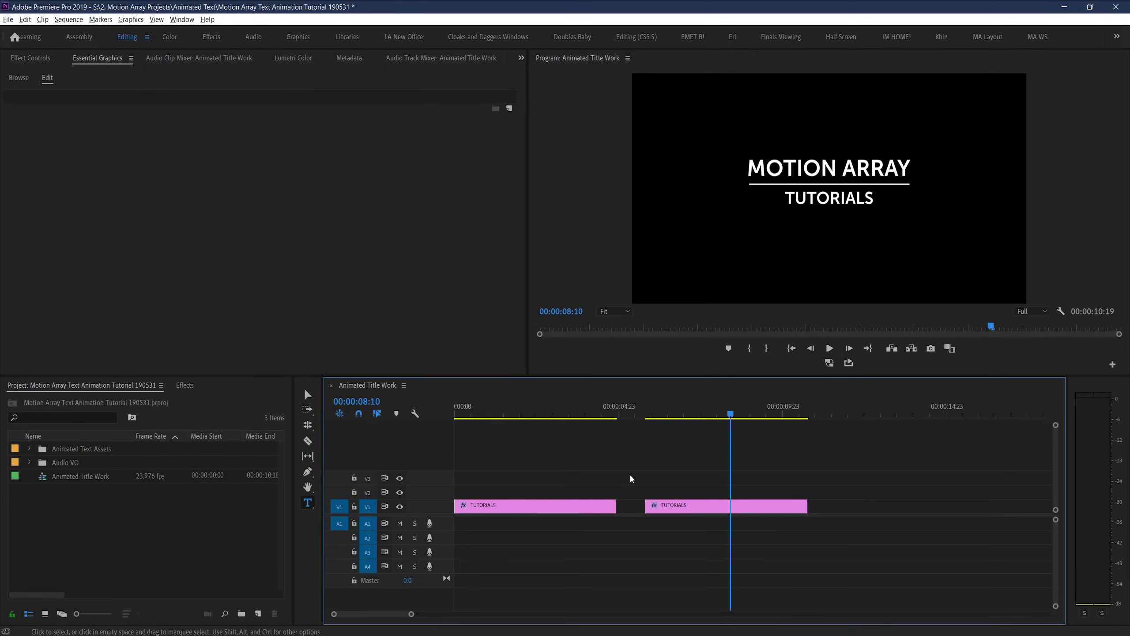
Step: Delete the first title clip, move the other to the sequence start, and razor it at the playhead
left_click(613, 507)
key("Delete")
left_click_drag(682, 505, 491, 506)
left_click_drag(454, 416, 505, 420)
key("c")
left_click(507, 505)
key("v")
left_click(526, 480)
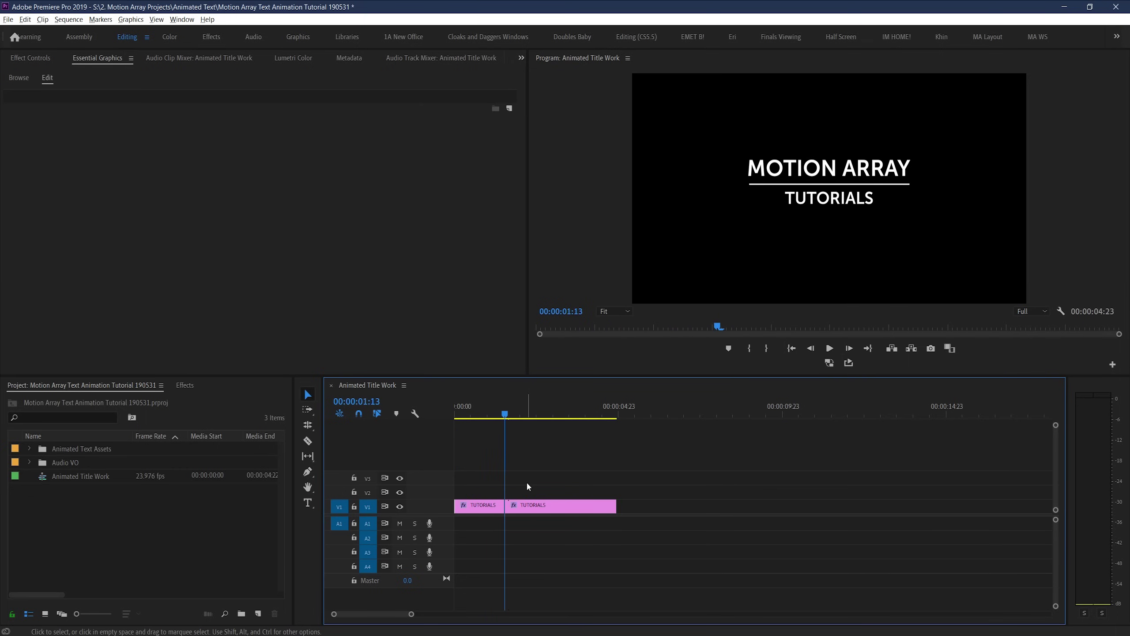
Step: Alt-drag a copy of the intro piece to the end, delete the leftover tail, and scrub through
left_click_drag(485, 509, 565, 509)
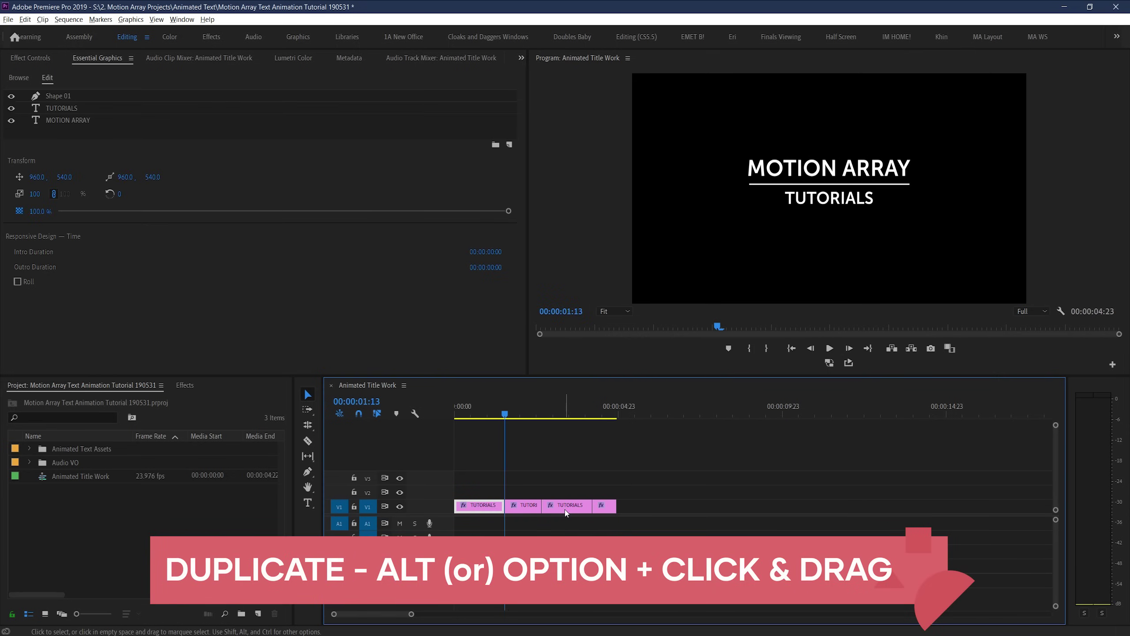
left_click(609, 508)
key("Delete")
left_click_drag(531, 407, 587, 416)
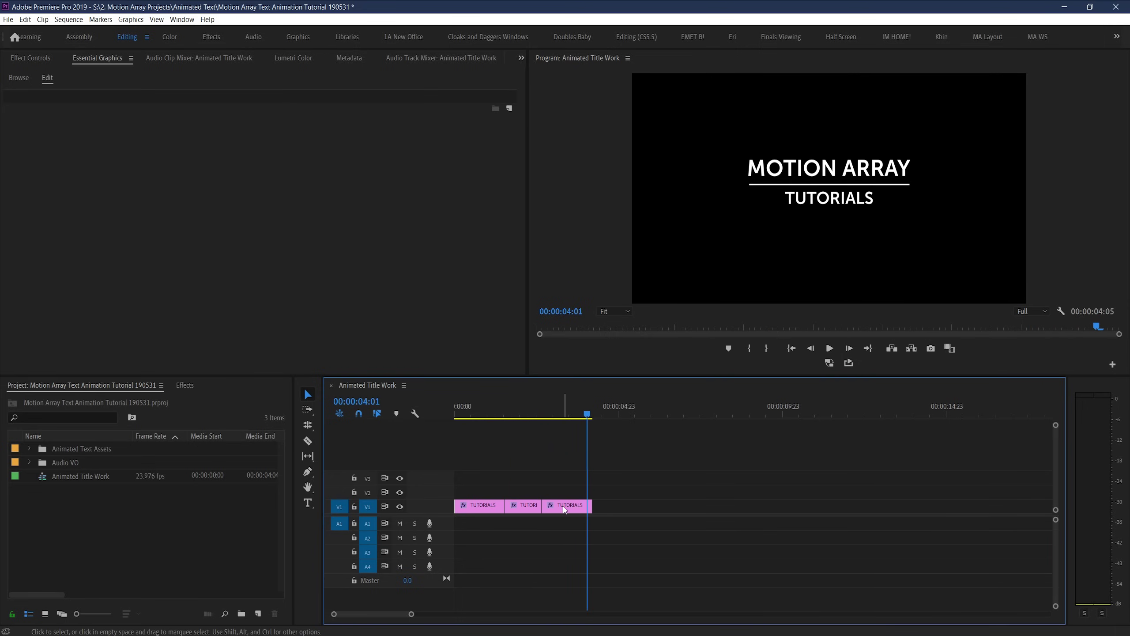
mouse_move(586, 414)
left_mouse_down()
mouse_move(554, 428)
mouse_move(569, 426)
left_mouse_up()
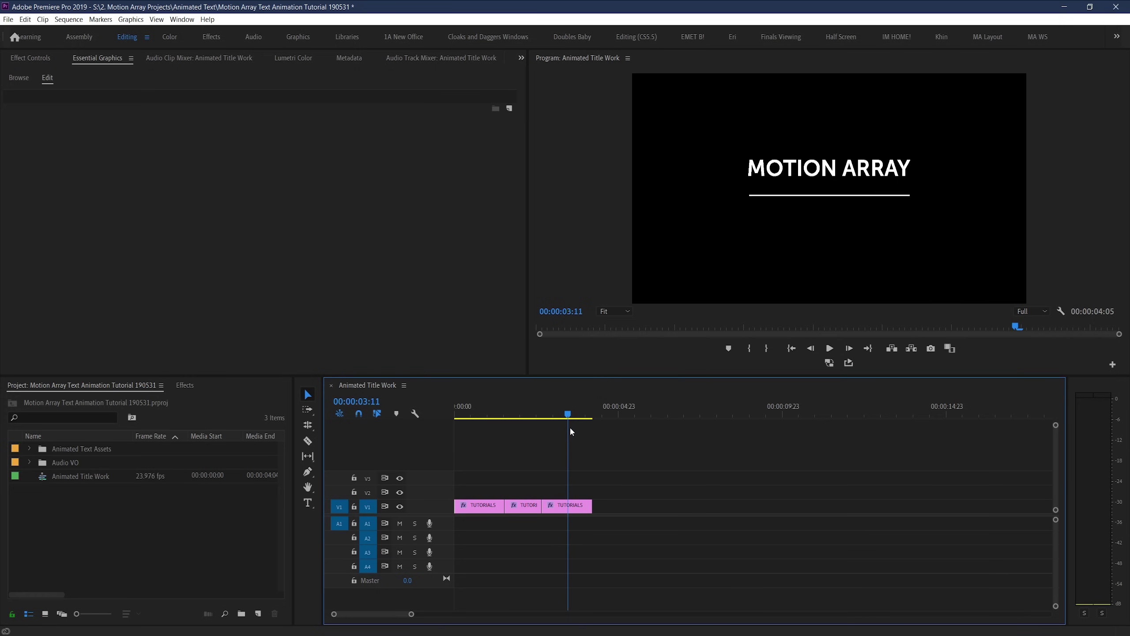
Step: Nest the copied intro clip at the end of V1 as Nested Sequence 09
right_click(580, 511)
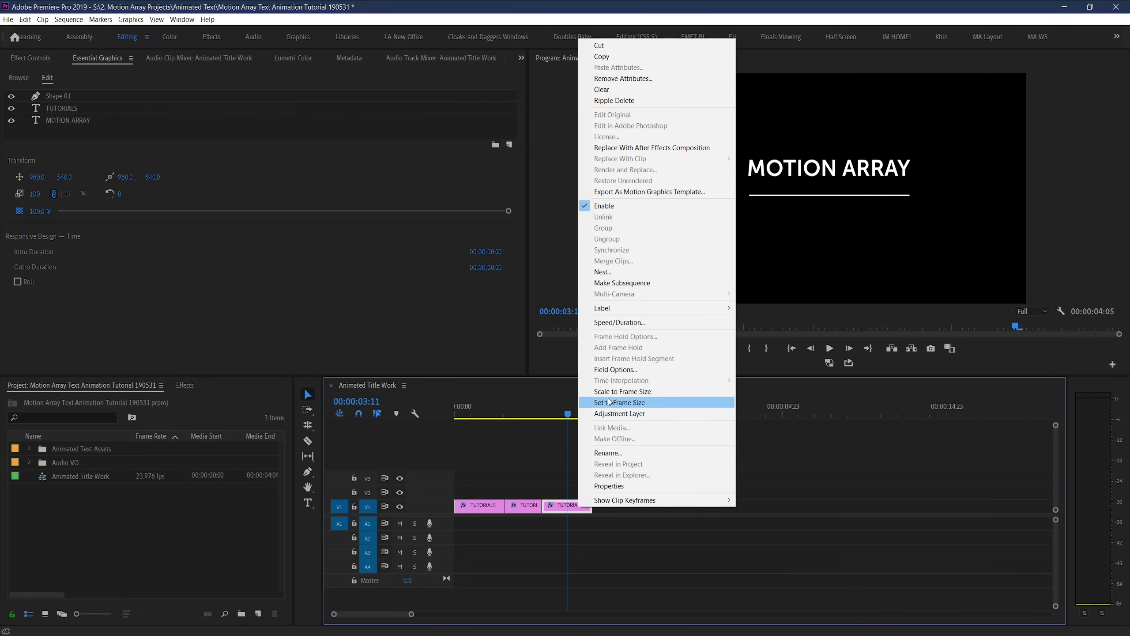
key("Escape")
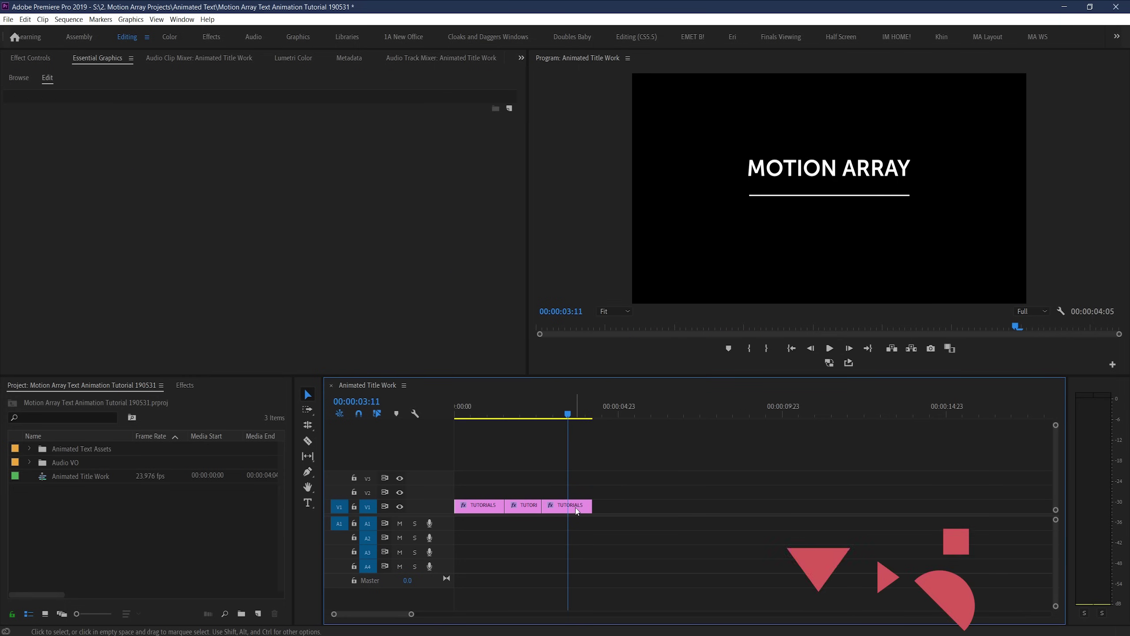
key("ctrl+r")
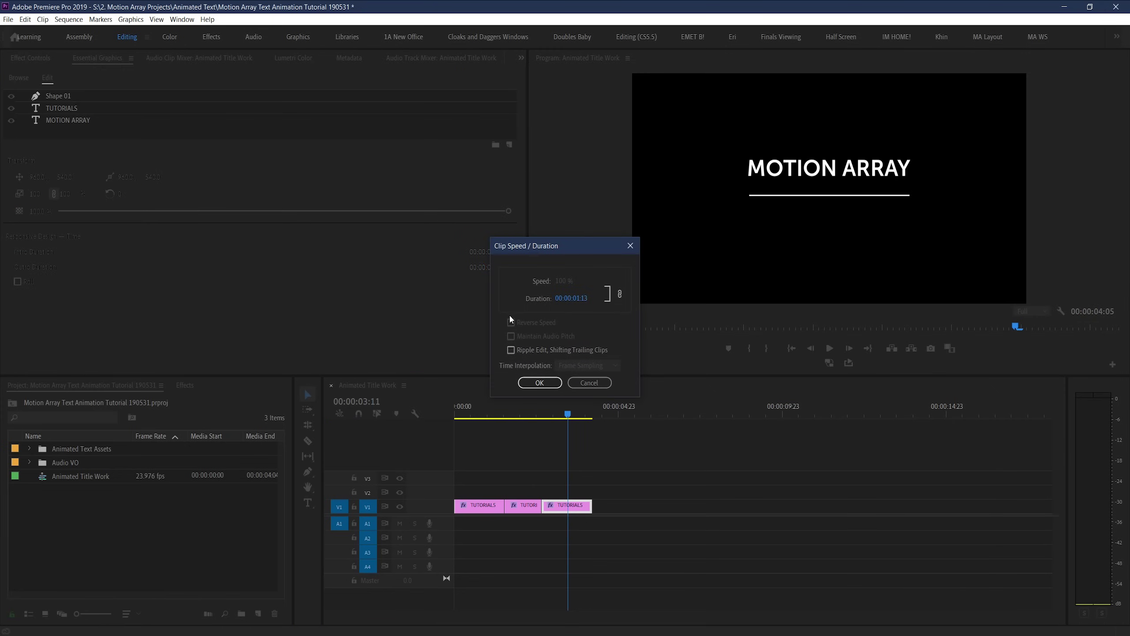
left_click(589, 382)
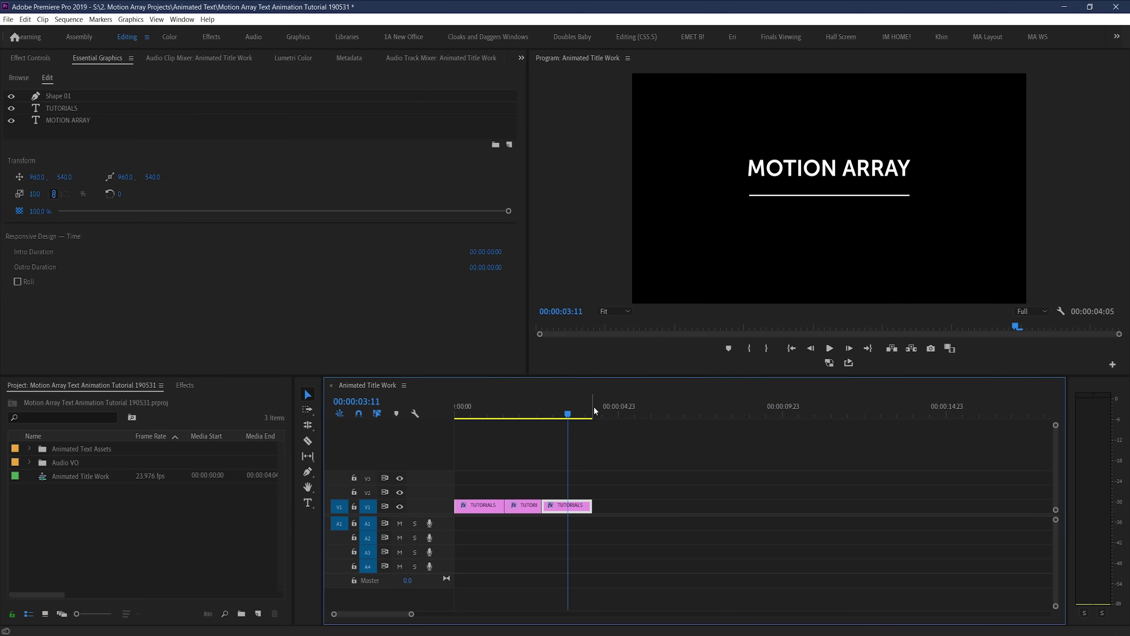
right_click(582, 509)
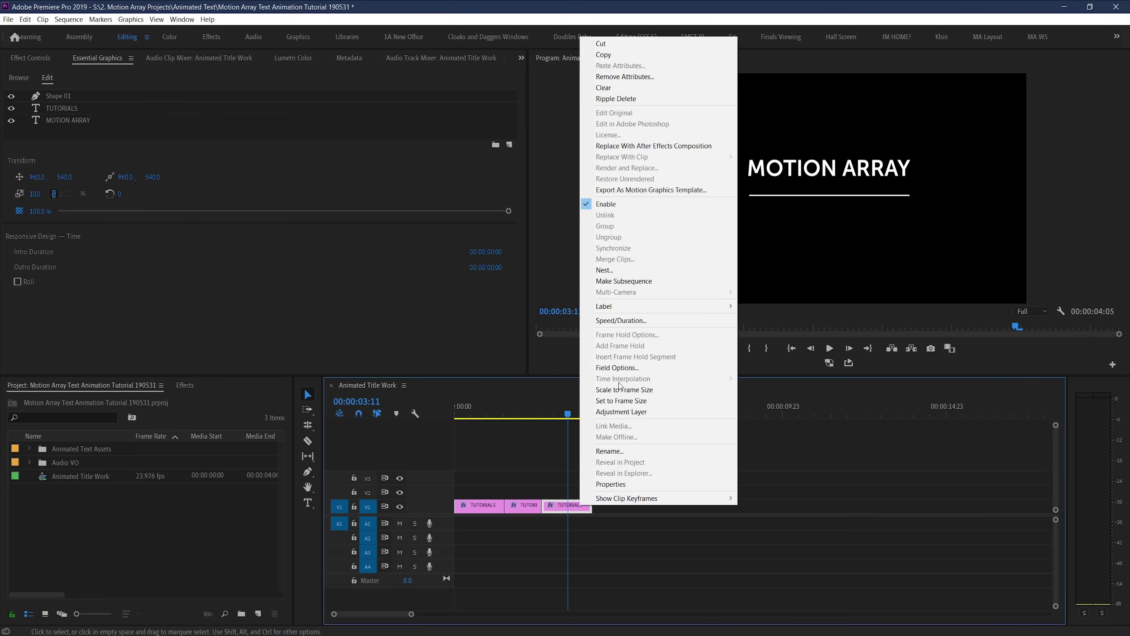
left_click(618, 272)
Step: Accept Nested Sequence 09, set it to Reverse Speed, and play the title with its reversed exit
key("Return")
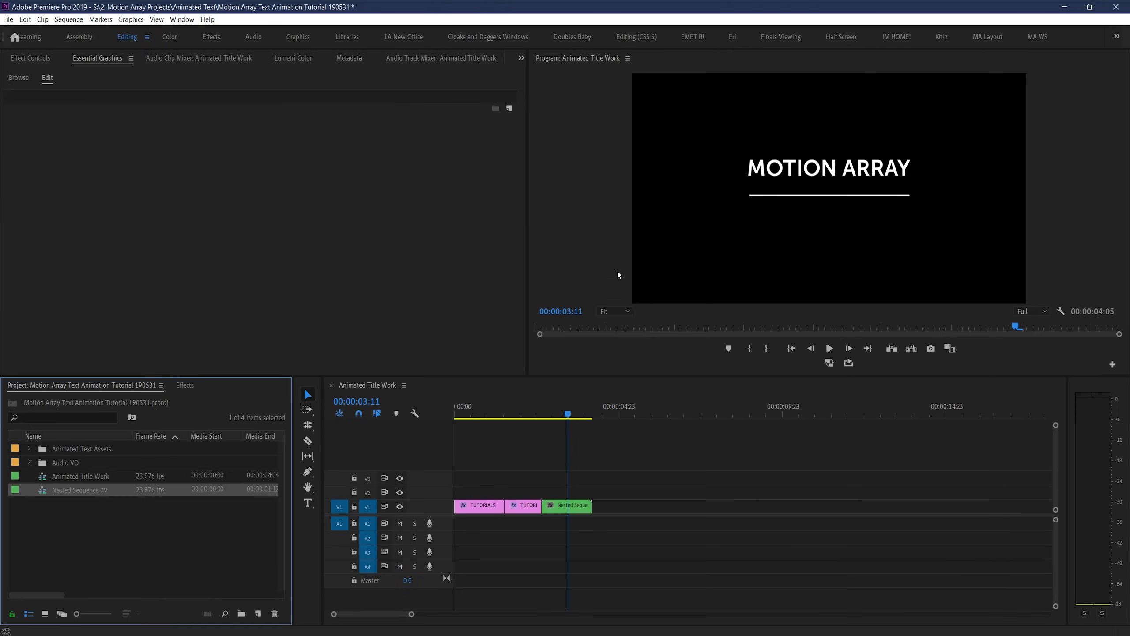
right_click(576, 509)
left_click(610, 322)
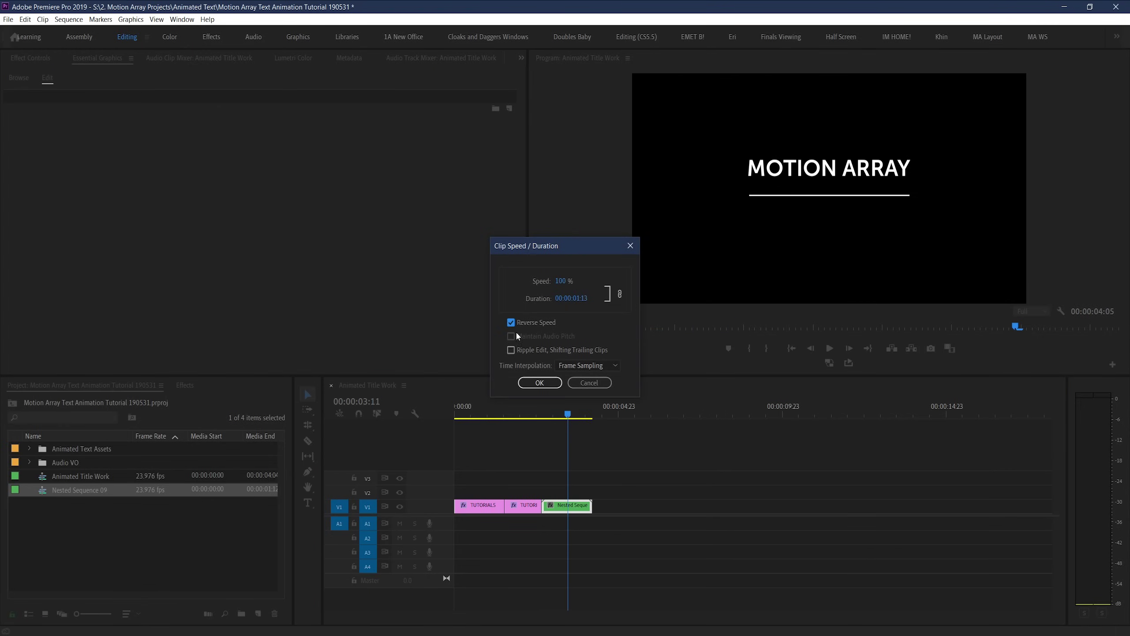
left_click(533, 385)
key("Home")
key("space")
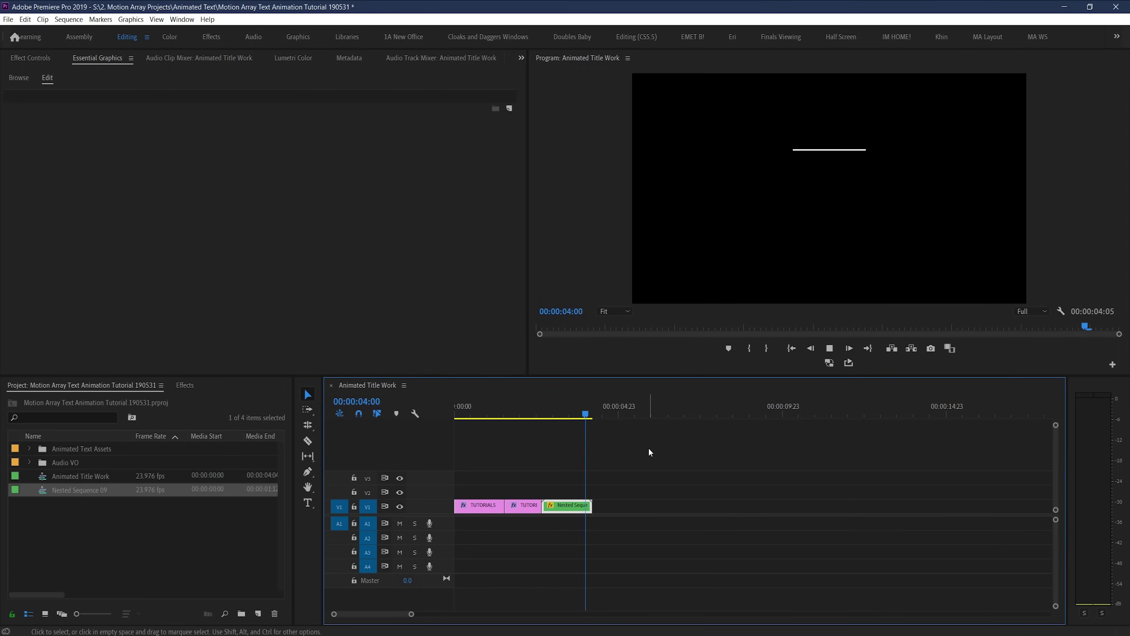
key("space")
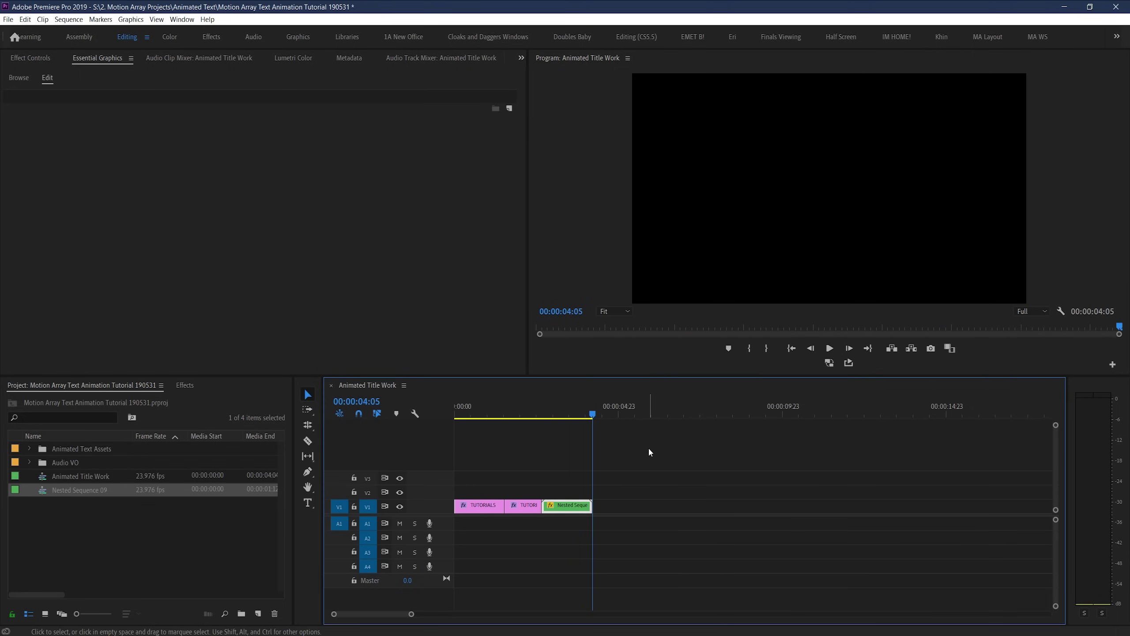
key("space")
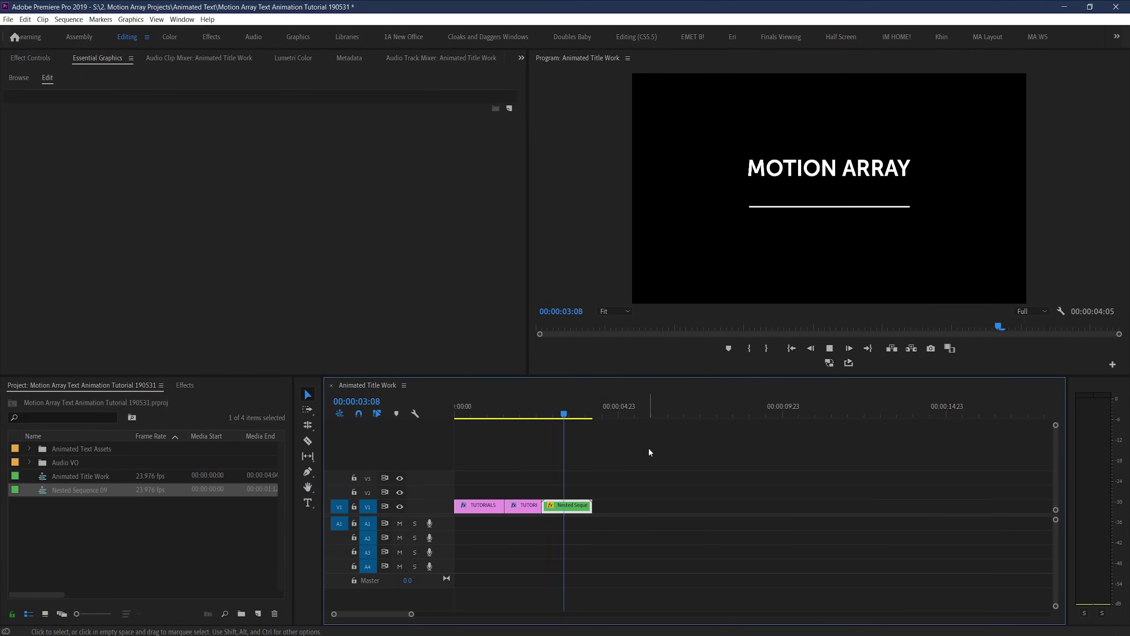
key("space")
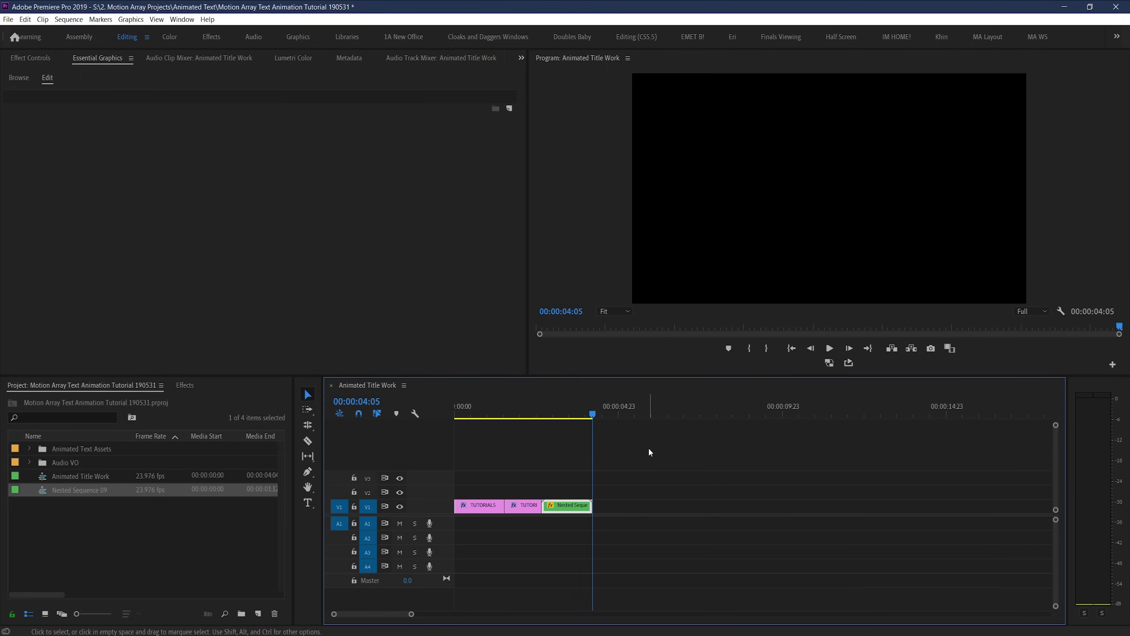
left_click(648, 446)
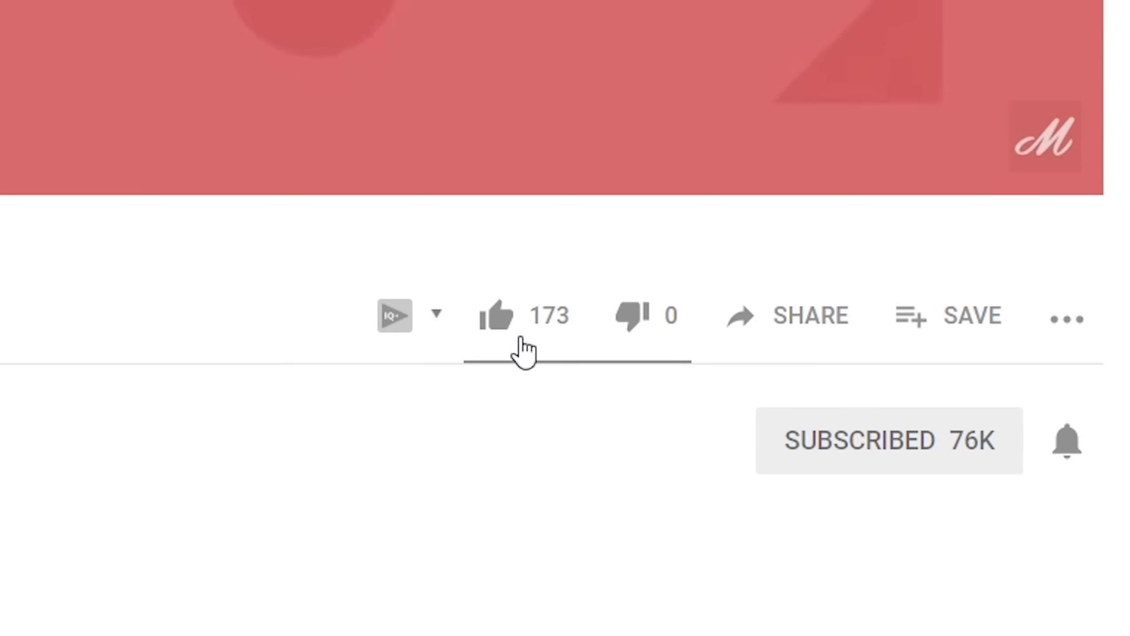
Step: Like the tutorial video, then subscribe on the Motion Array Tutorials channel page
left_click(520, 347)
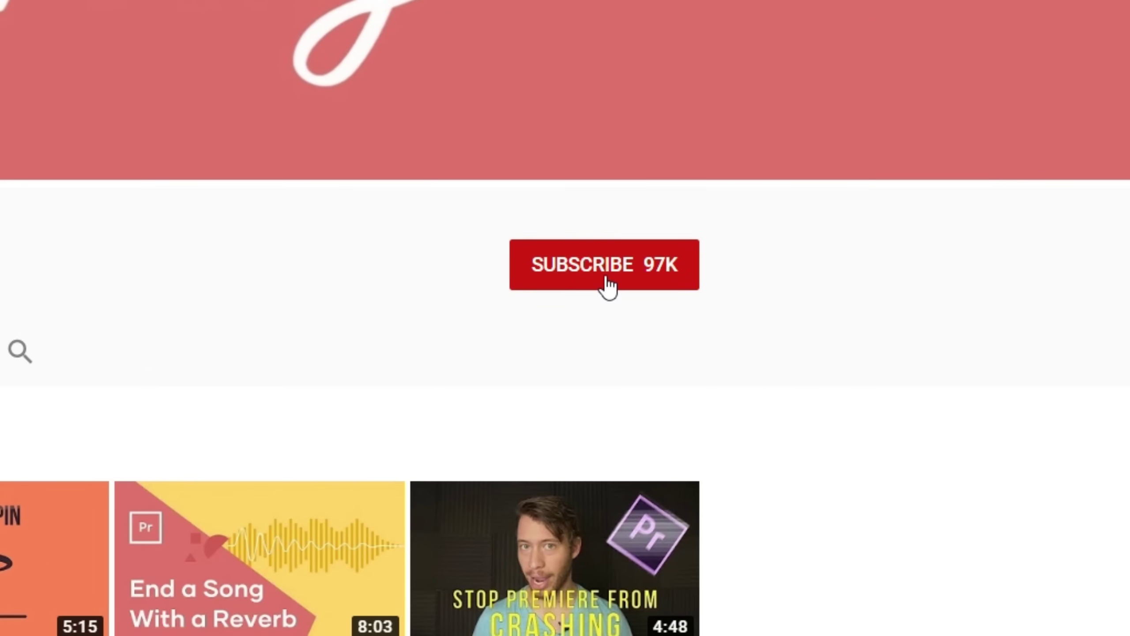
left_click(905, 253)
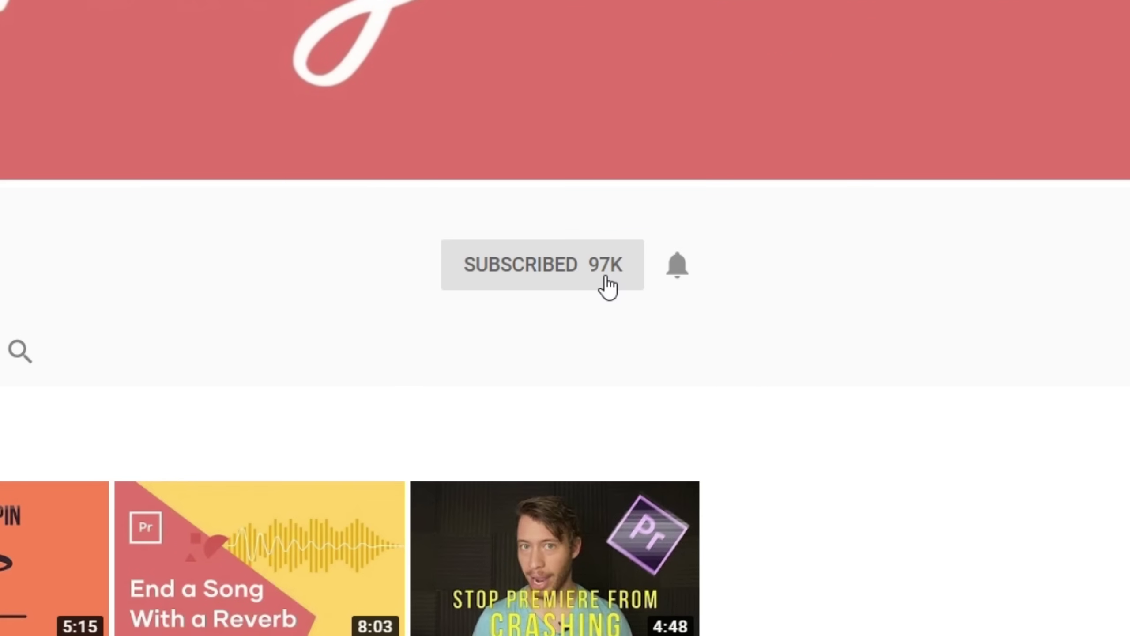